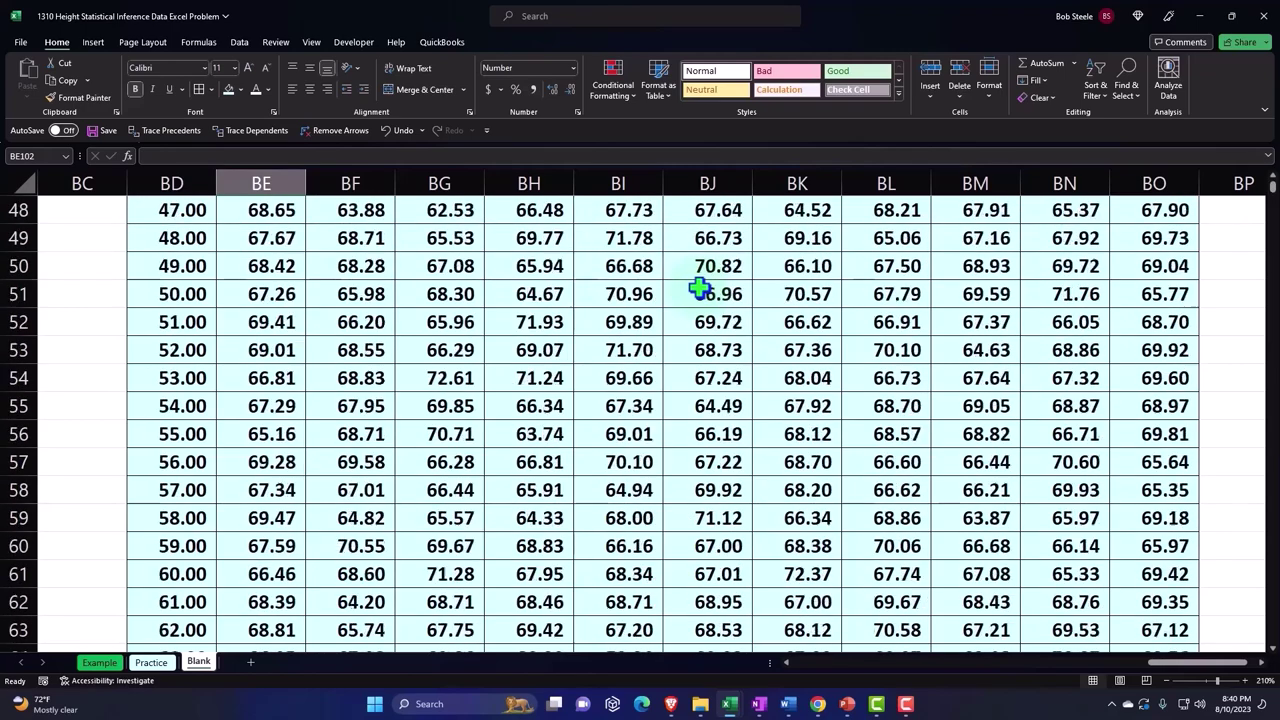
Enter an AVERAGE formula in BE102 for the Samp 1 heights in BE2:BE101
scroll(700, 288, down, 9)
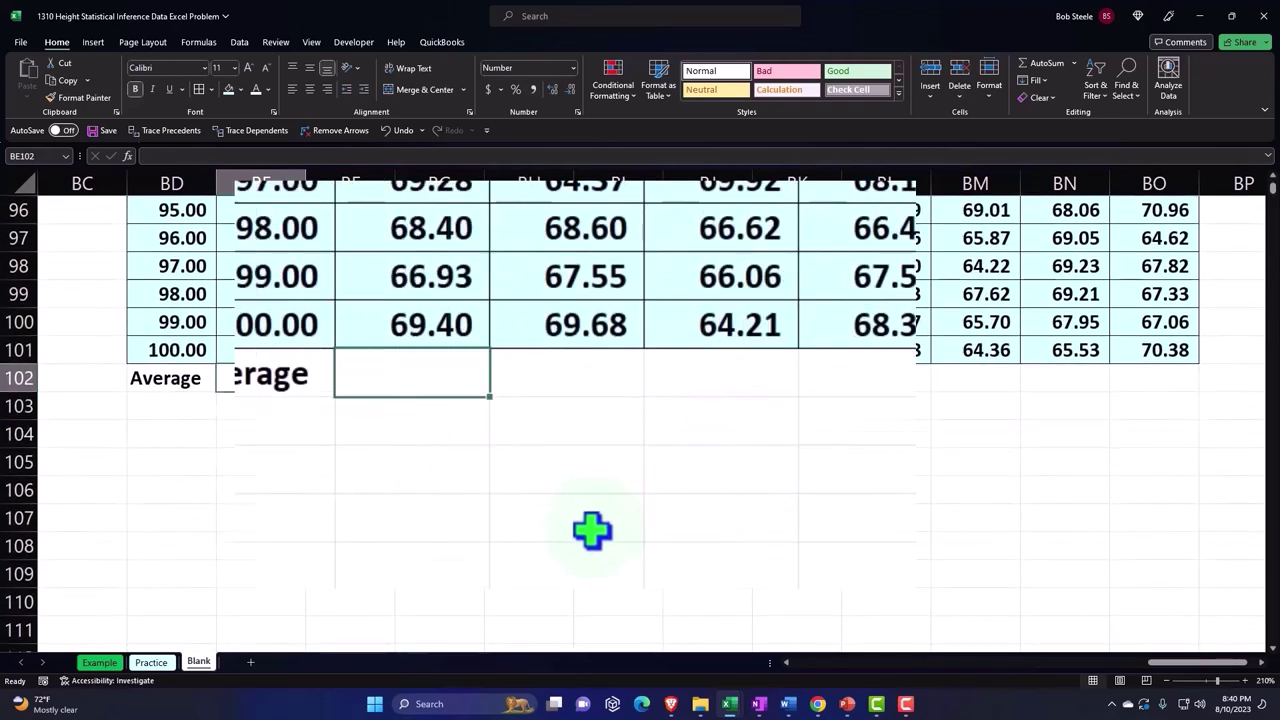
text(=)
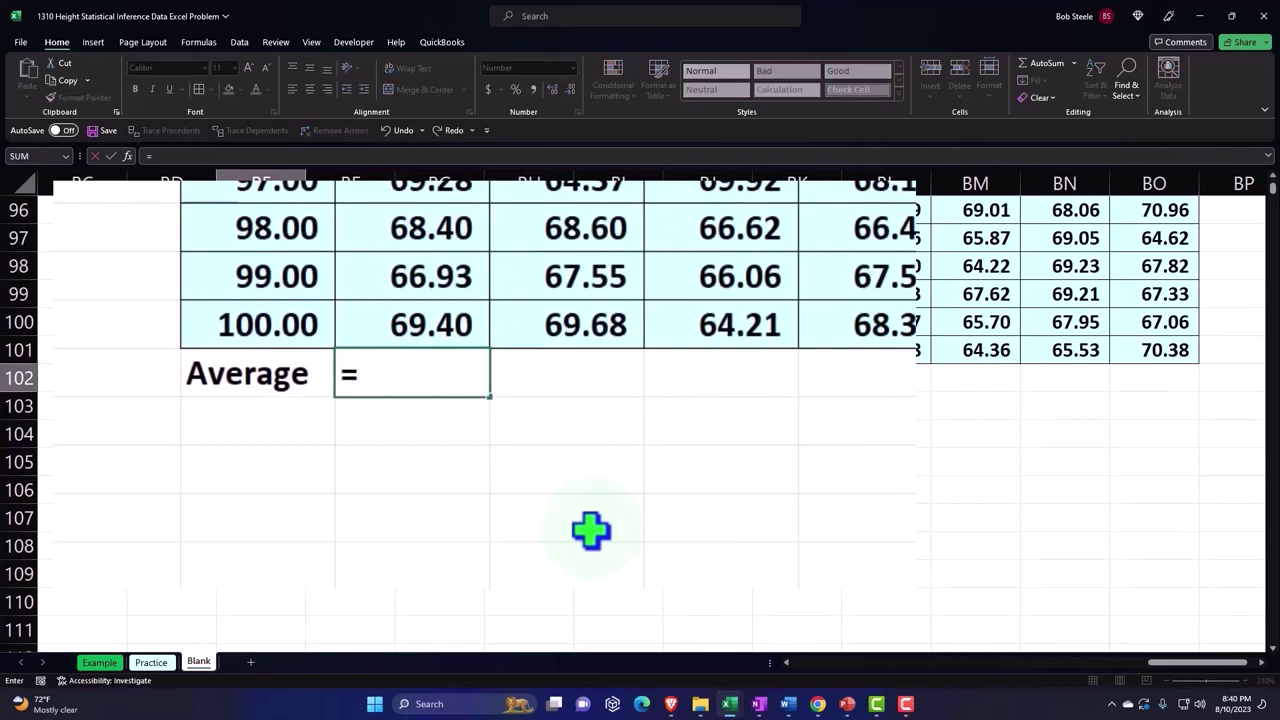
text(av)
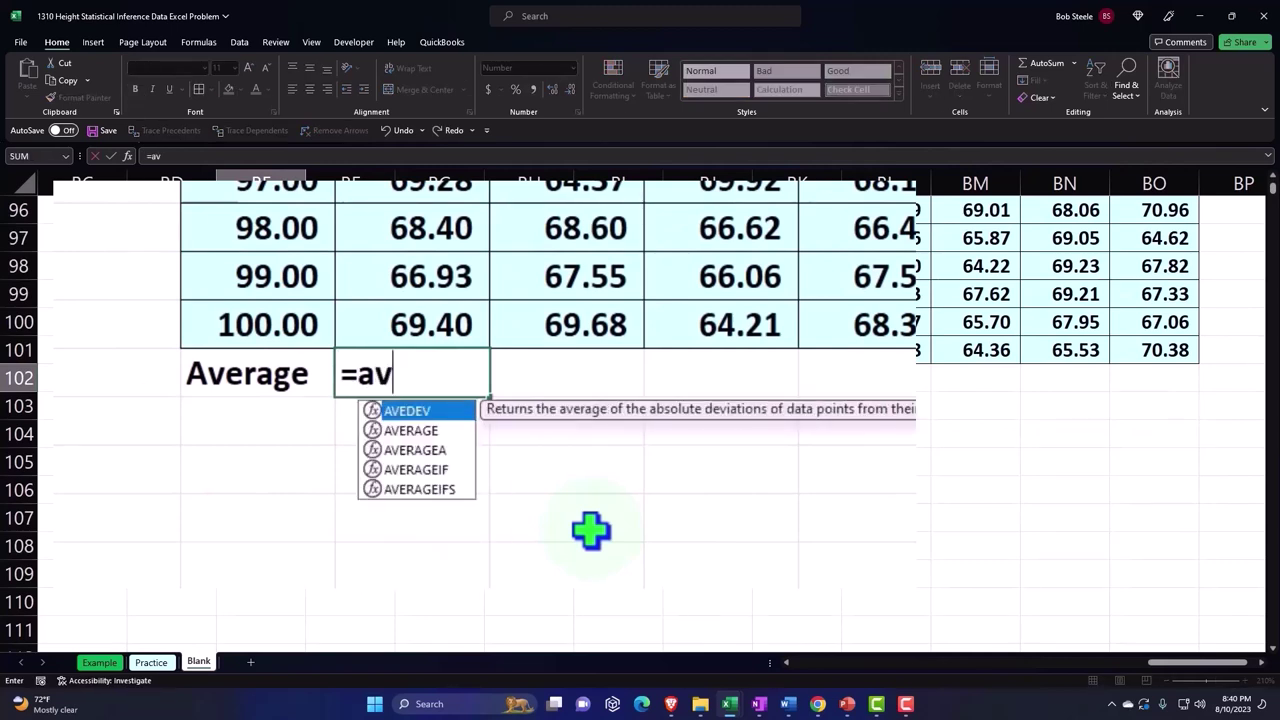
text(erage()
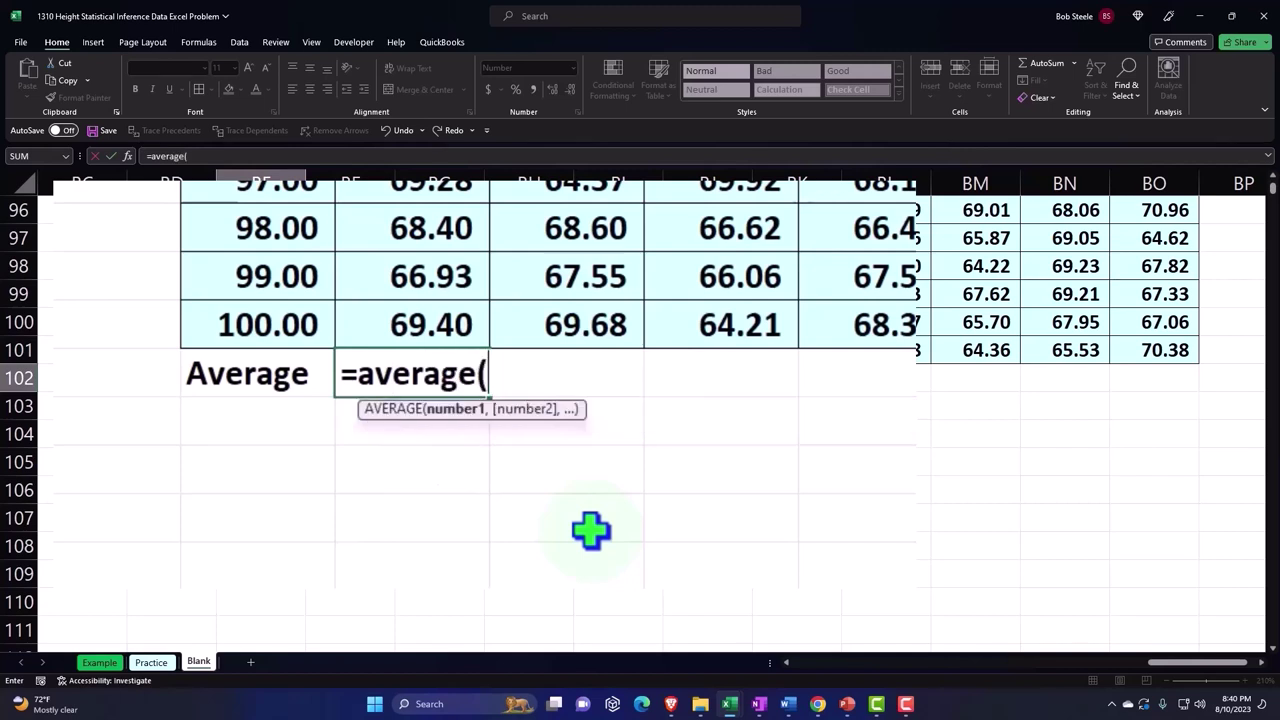
key(Up)
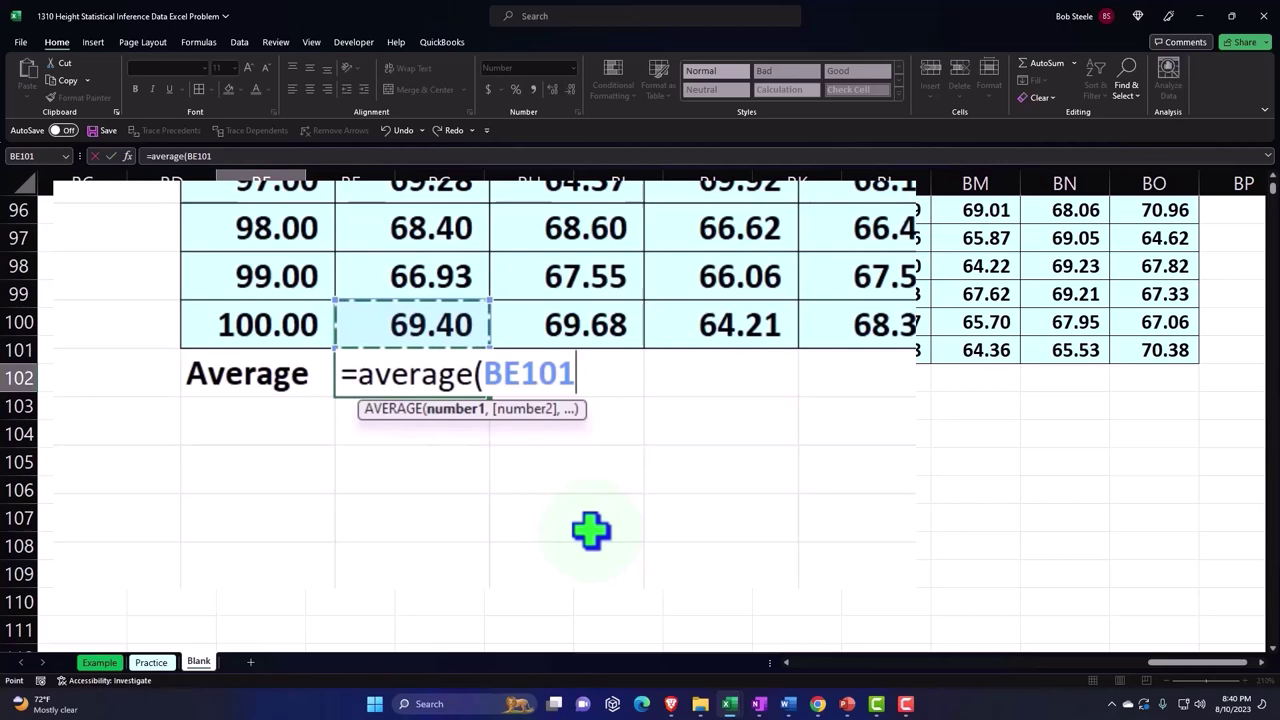
key(ctrl+shift+Up)
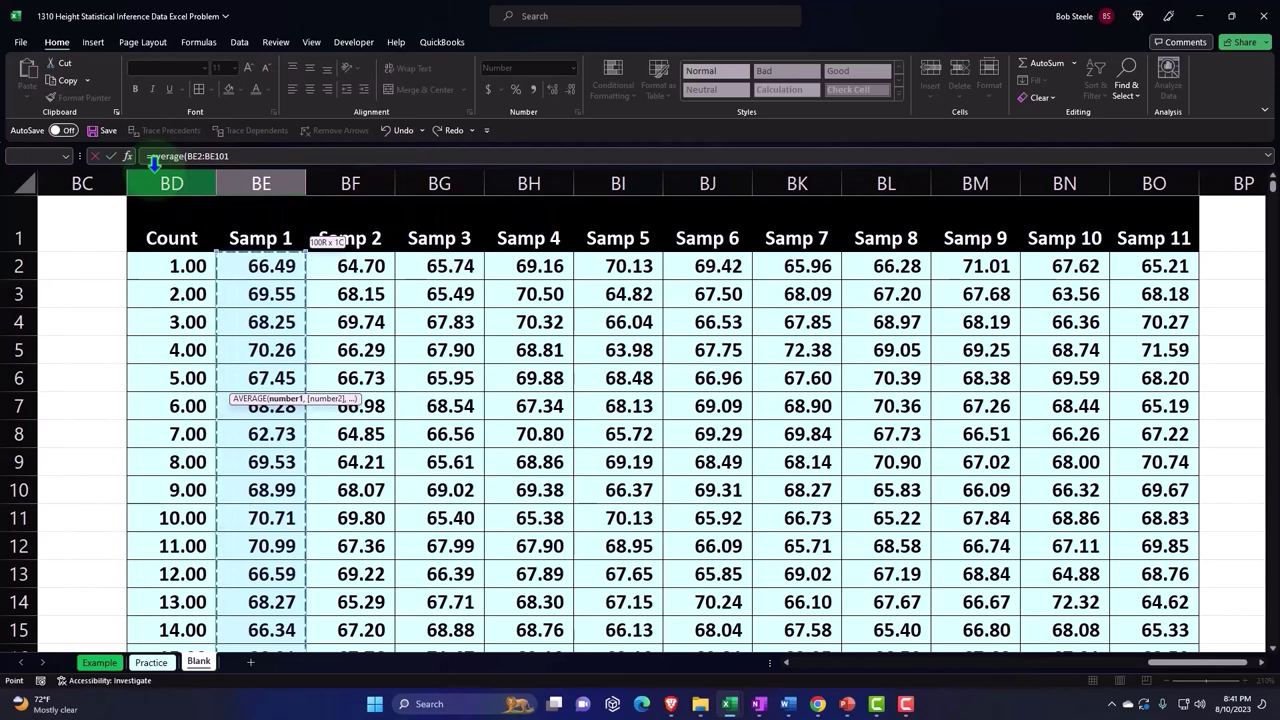
key(Return)
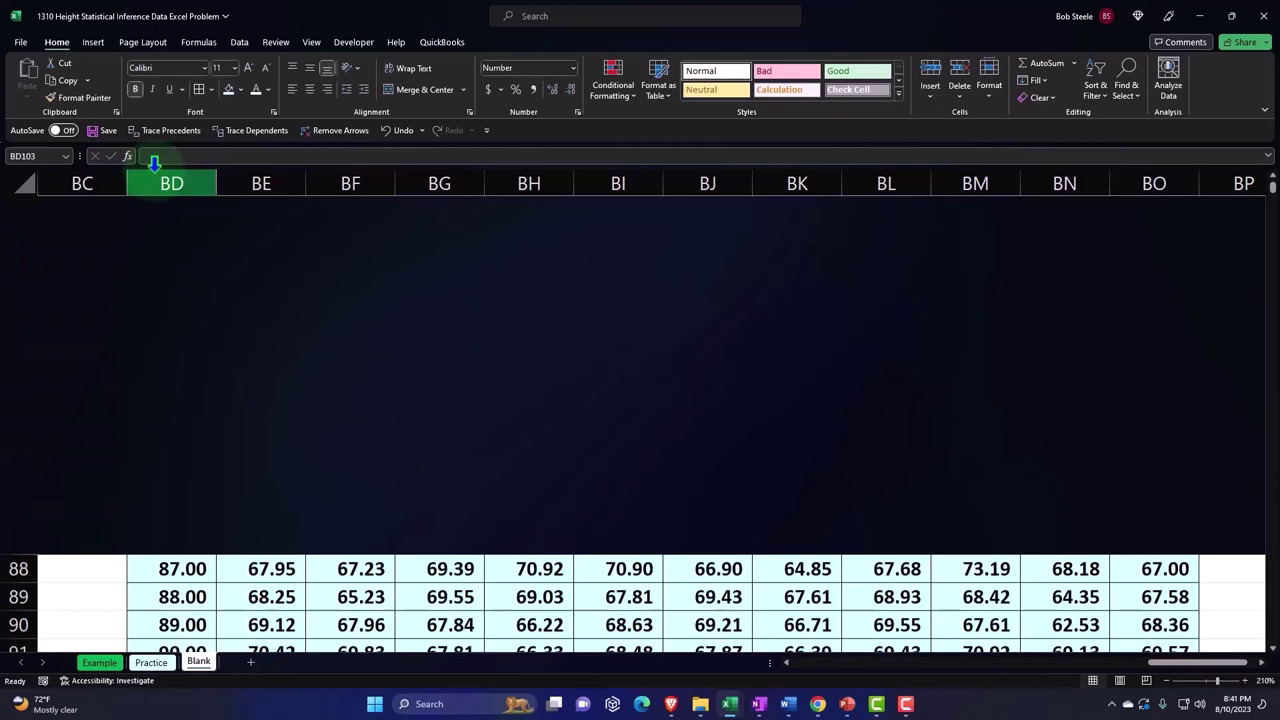
scroll(350, 290, down, 1)
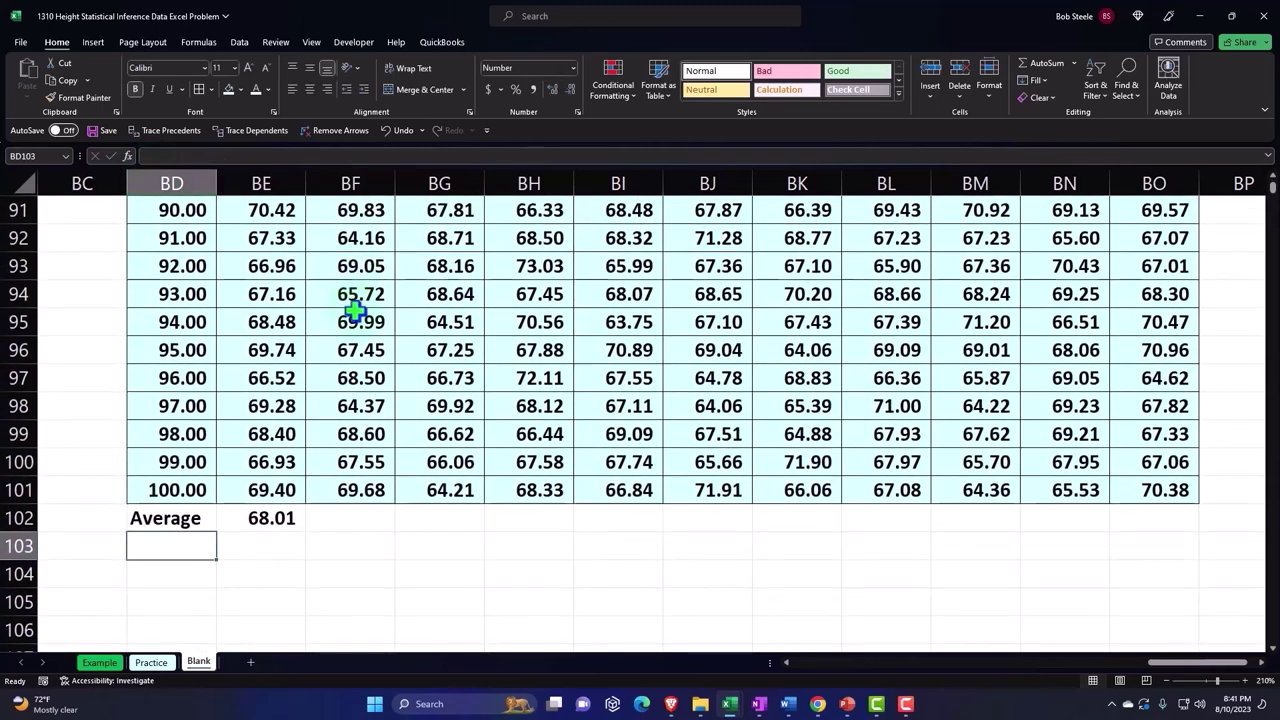
Fill the BE102 average formula across to BO102 and check the copied formula under Samp 10
double_click(284, 520)
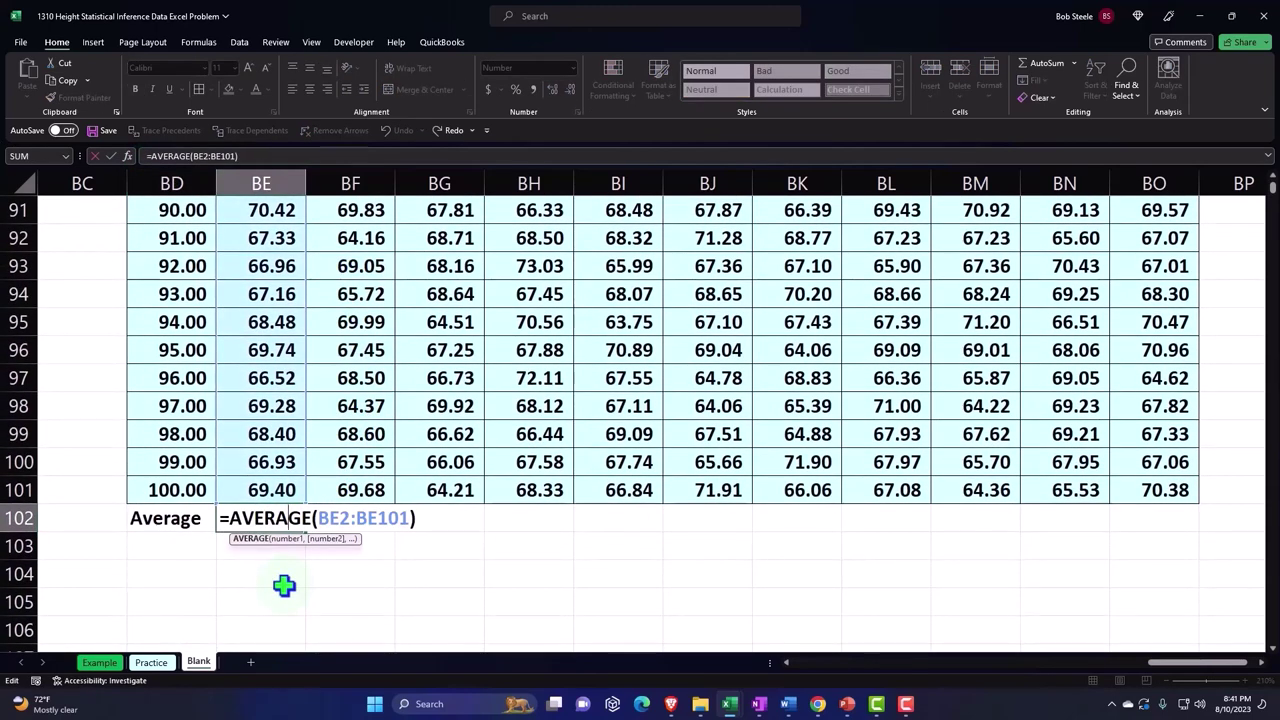
key(Return)
click(215, 519)
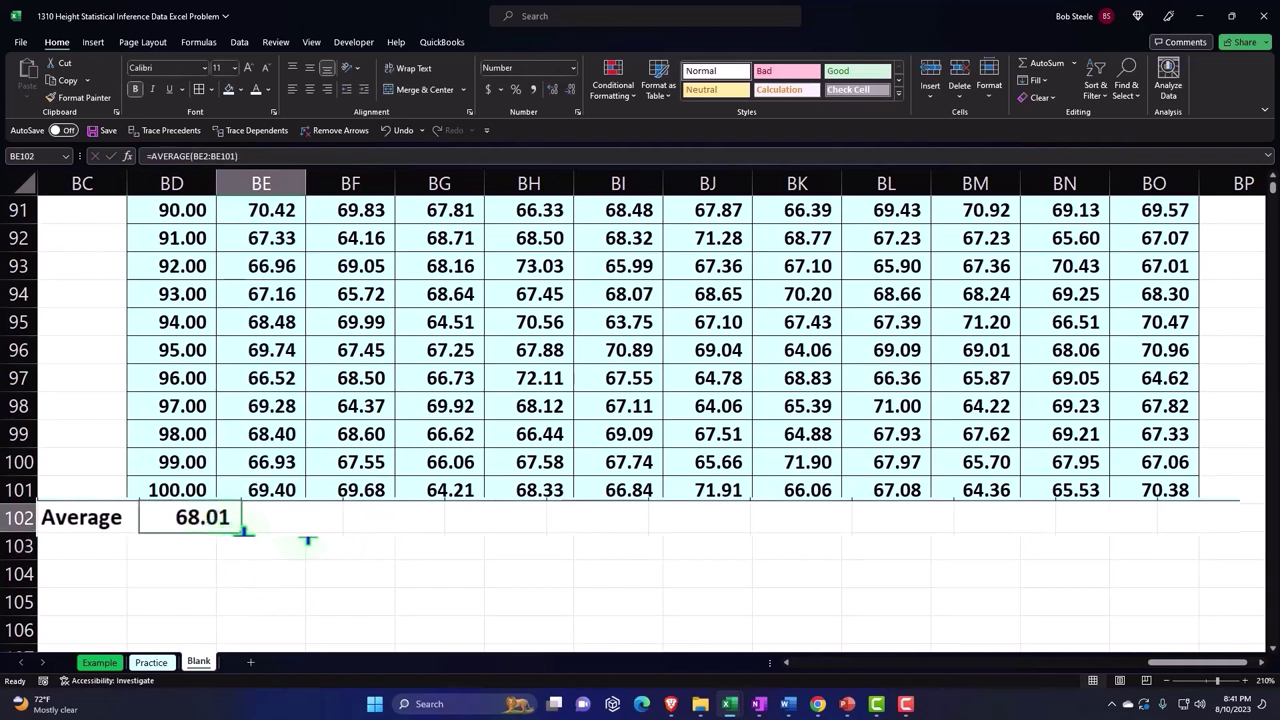
drag(244, 531, 1229, 523)
click(1099, 516)
double_click(1099, 516)
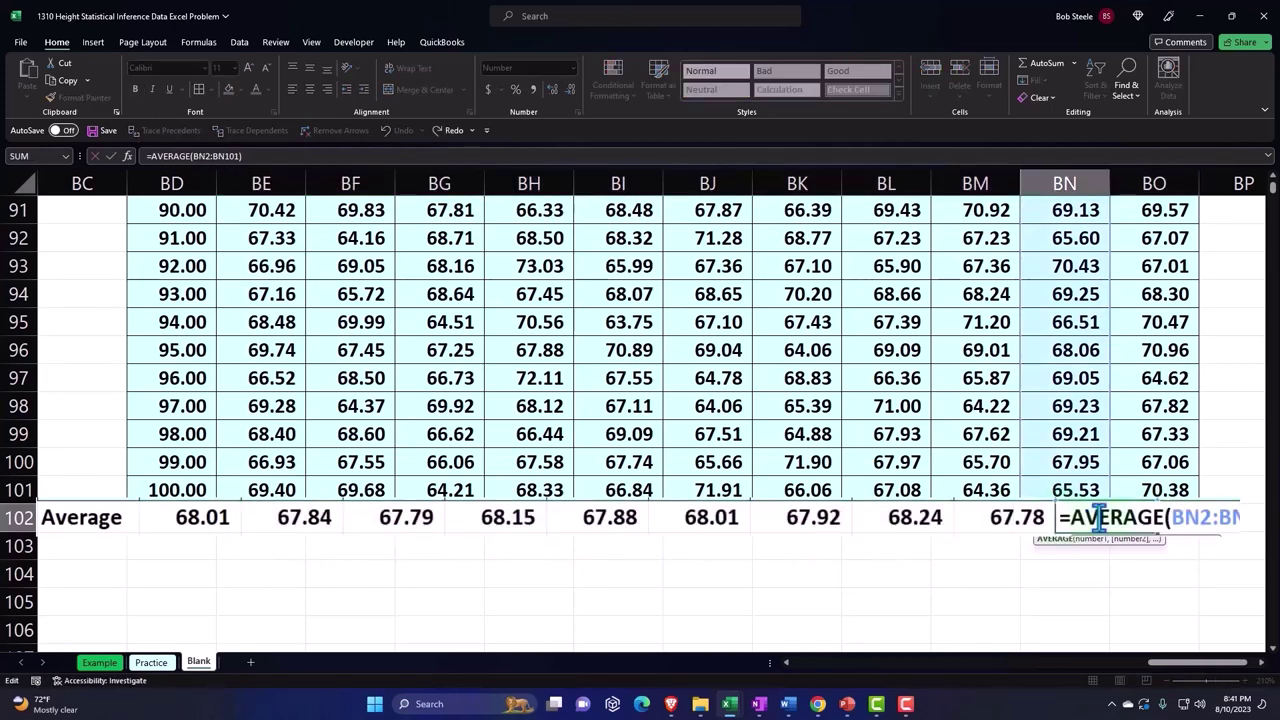
key(Return)
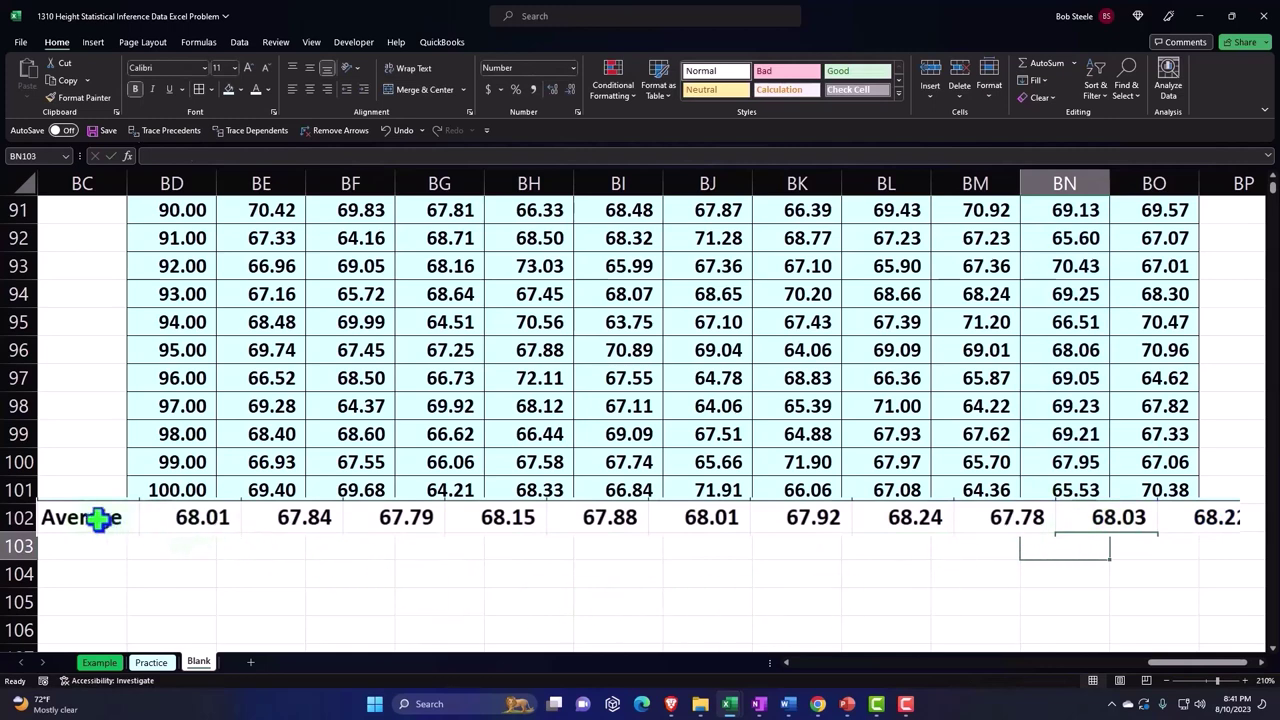
Format the Average row BD102:BO102 with dark blue fill and white text, and underline the sample values in BE101:BO101
drag(94, 520, 1195, 517)
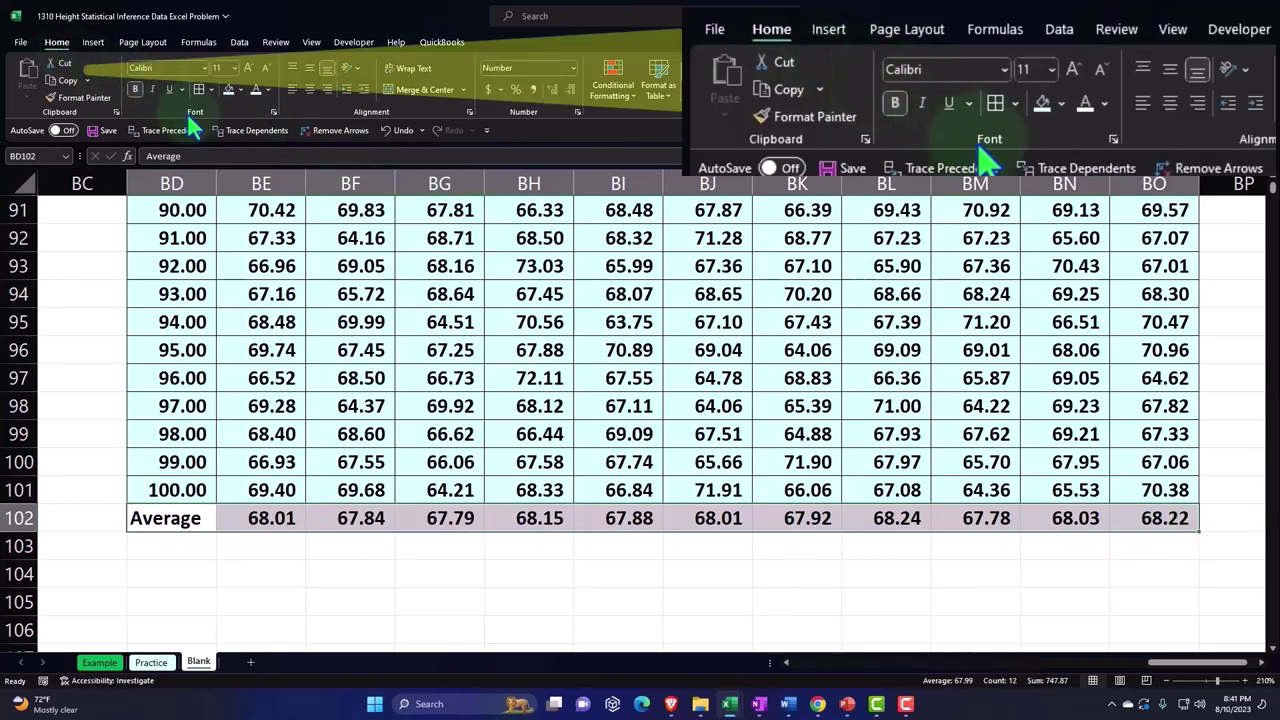
click(240, 89)
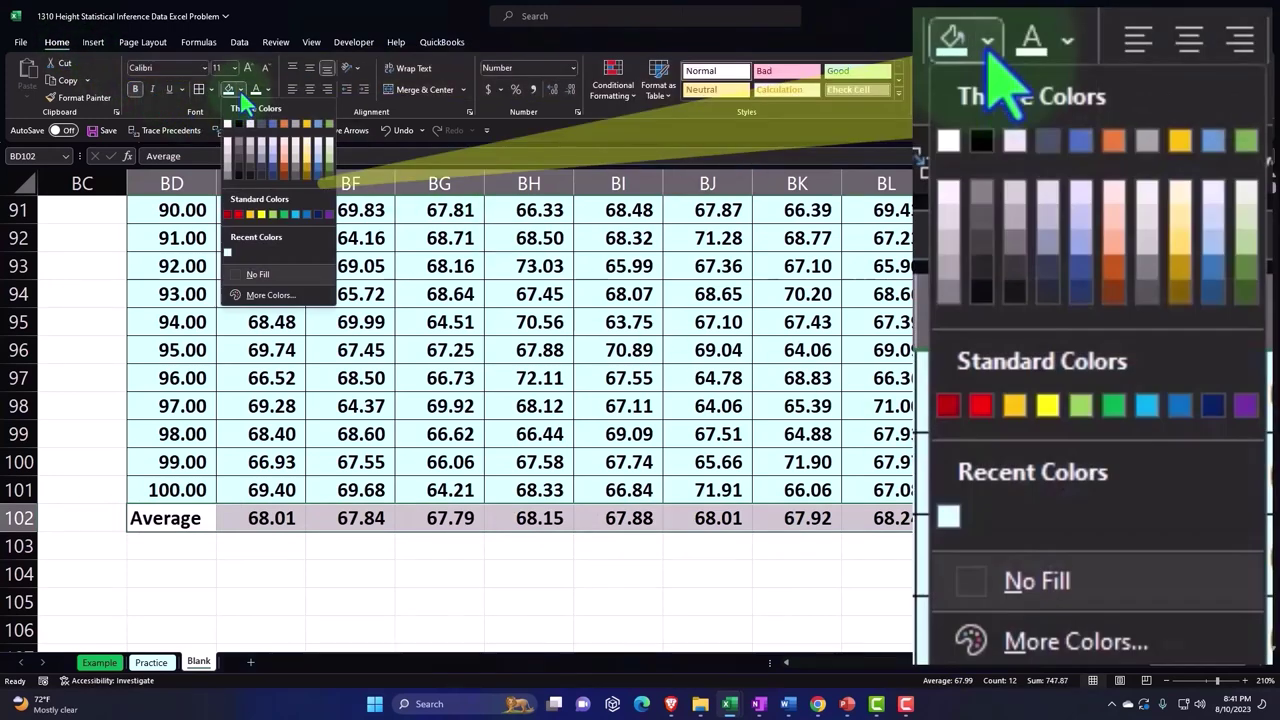
click(317, 215)
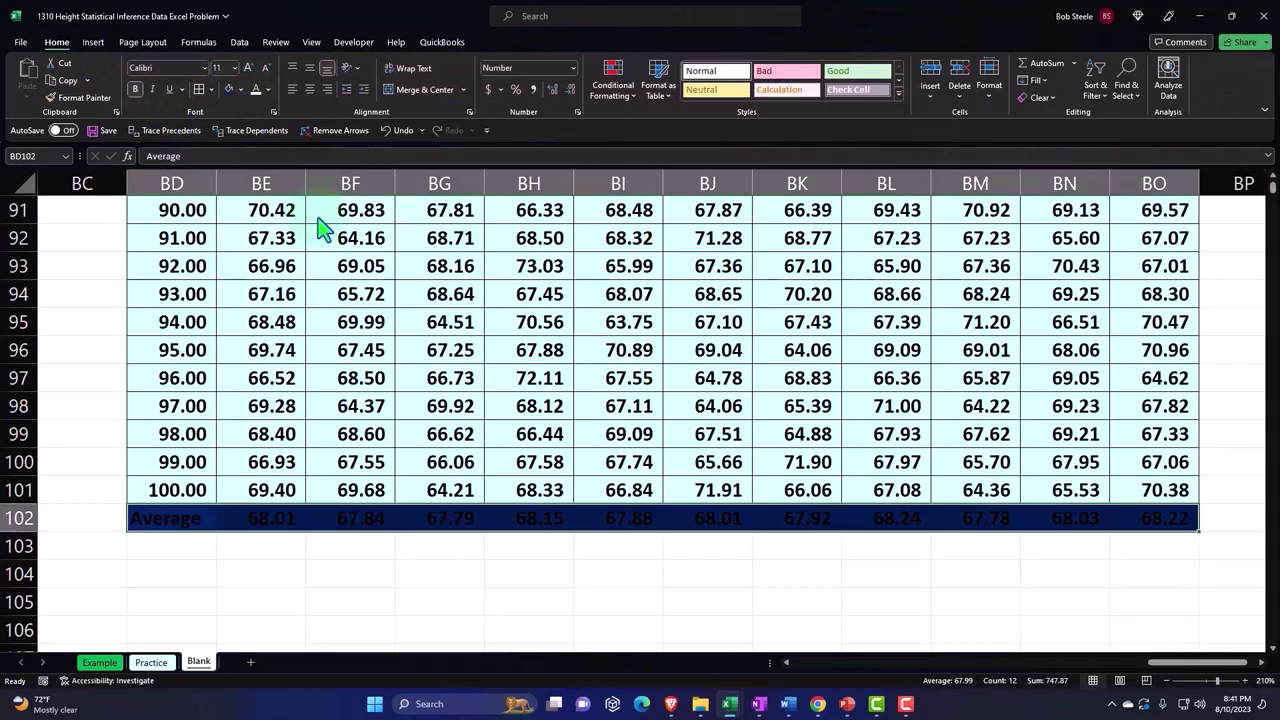
click(256, 91)
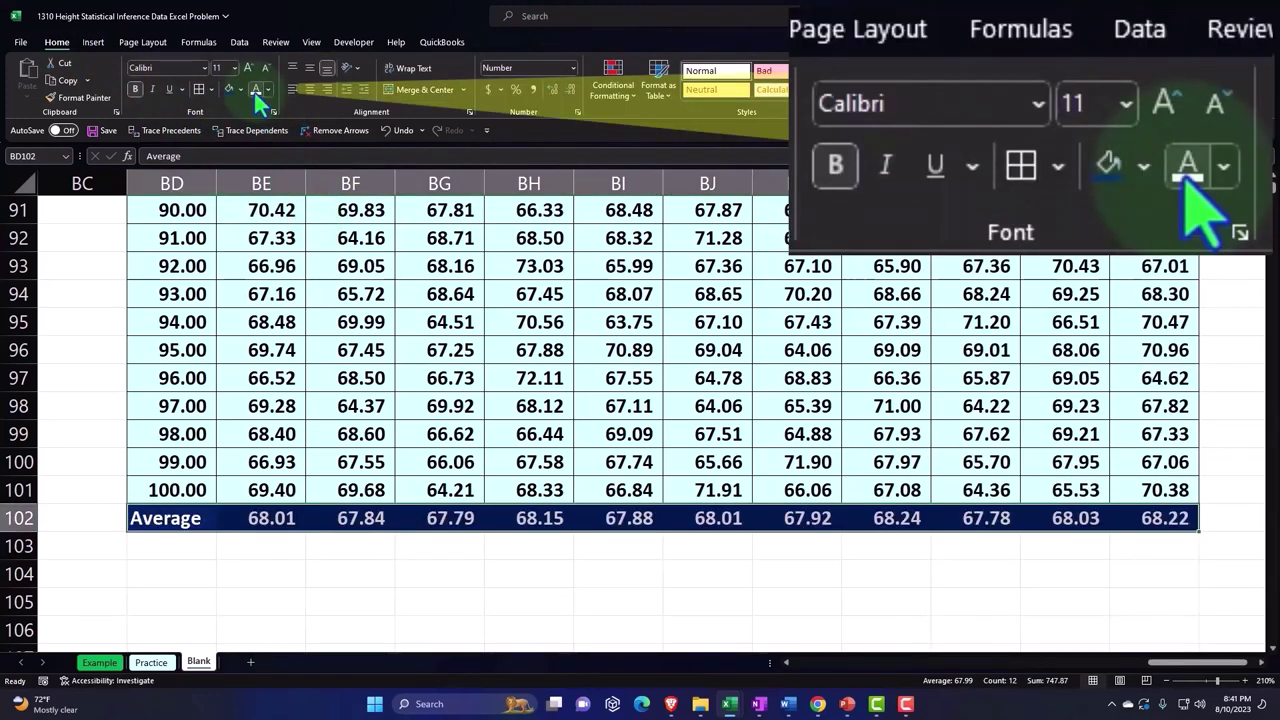
drag(264, 489, 1120, 488)
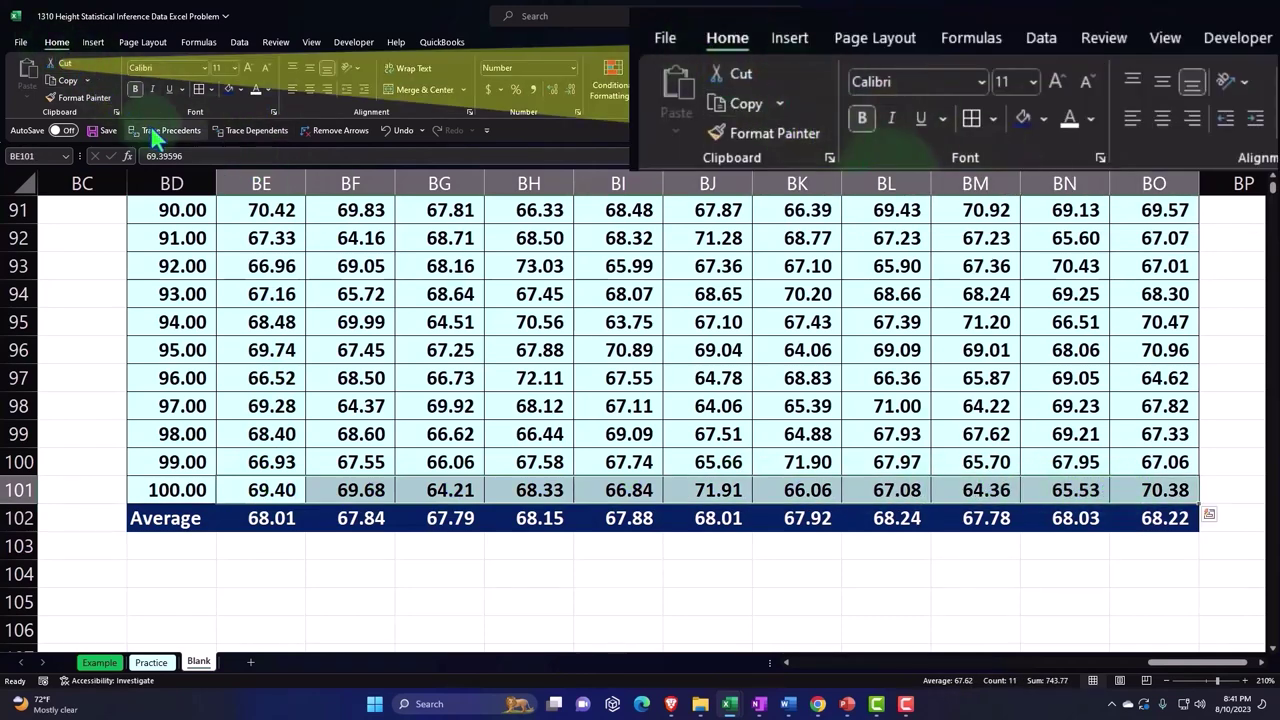
click(168, 90)
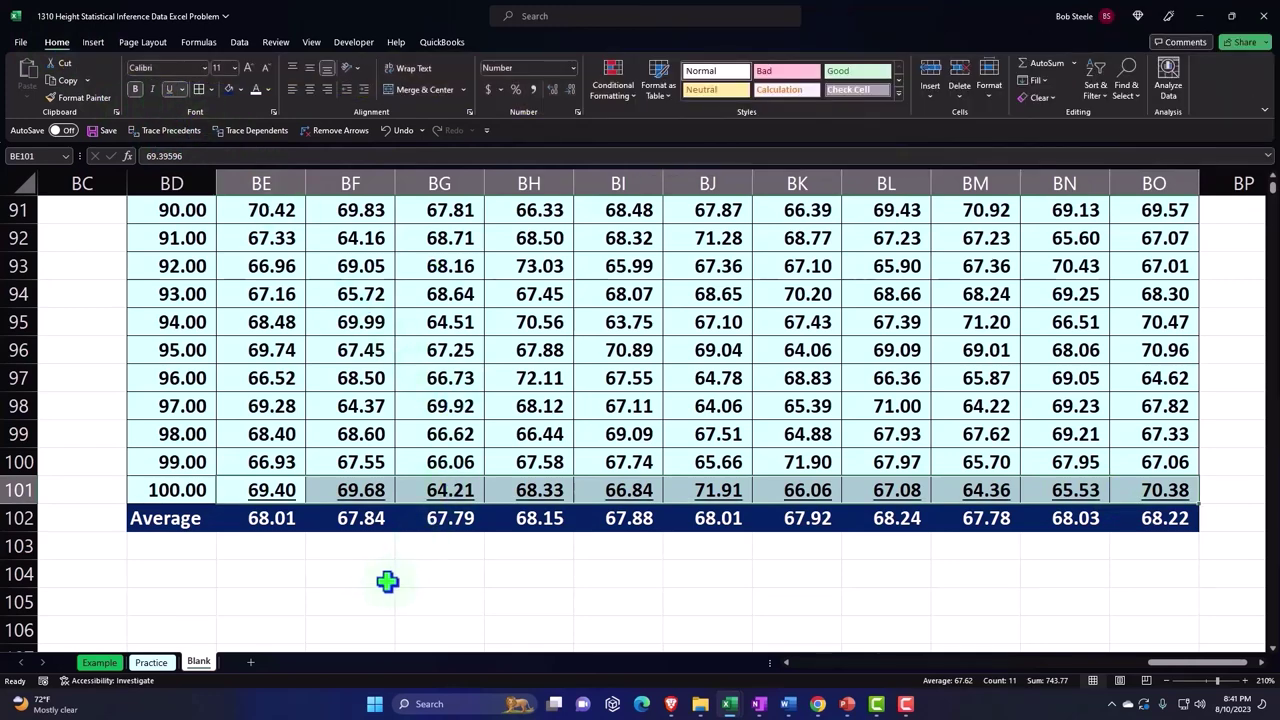
Link cell BE104 to the Average Mean label in S17 with the formula =S17
click(290, 581)
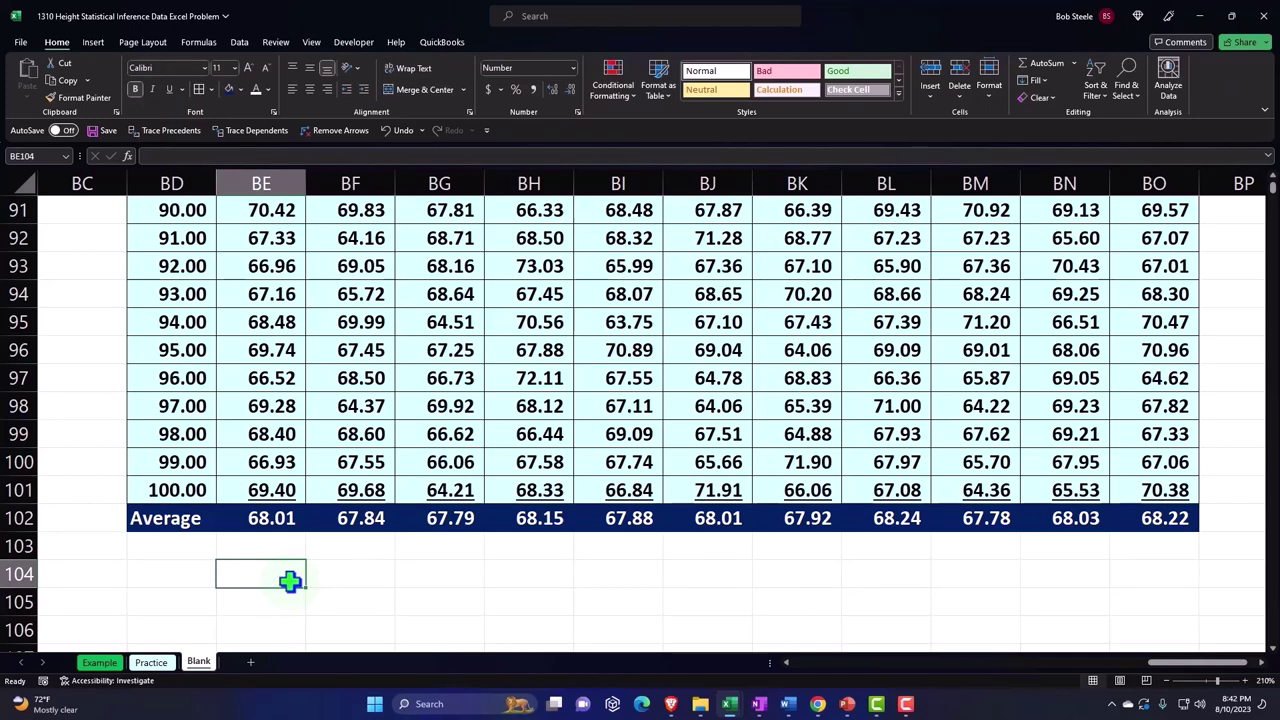
text(=)
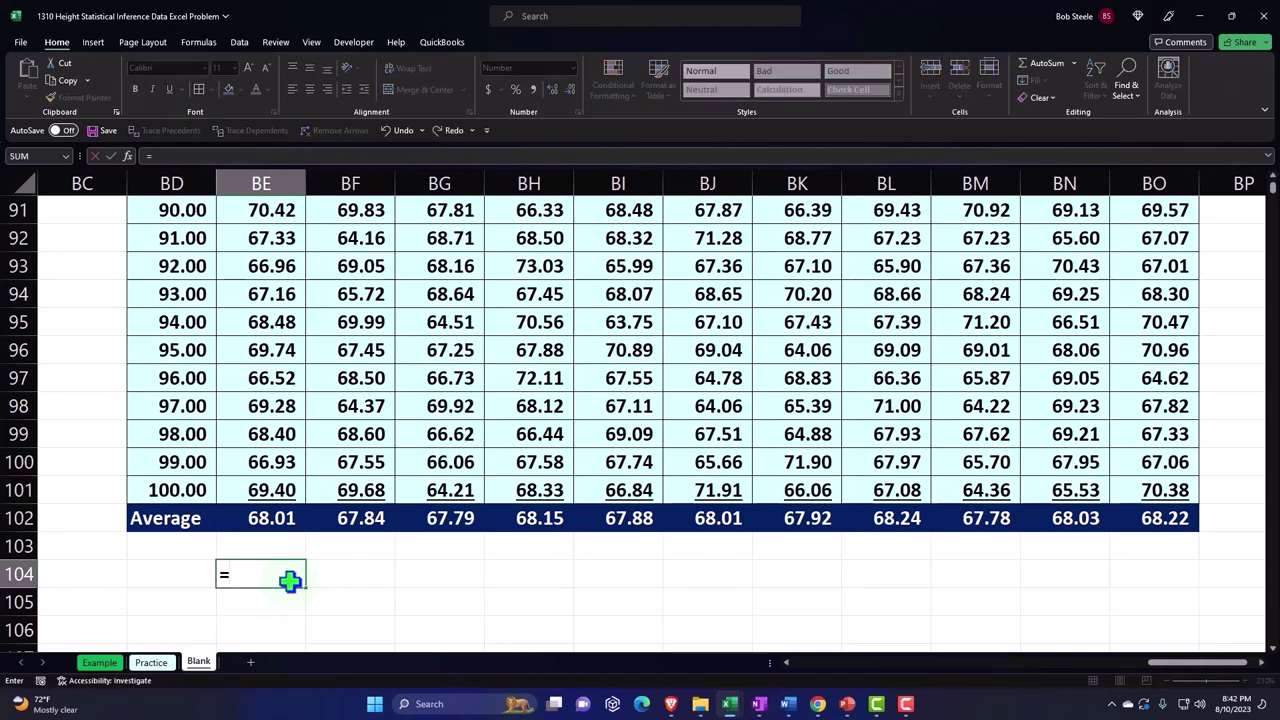
key(Left)
key(Left)
key(Left)
key(Left)
key(Left)
key(Left)
key(Left)
key(Left)
key(Left)
key(Left)
key(Left)
key(Left)
key(Left)
key(Left)
key(Left)
key(Left)
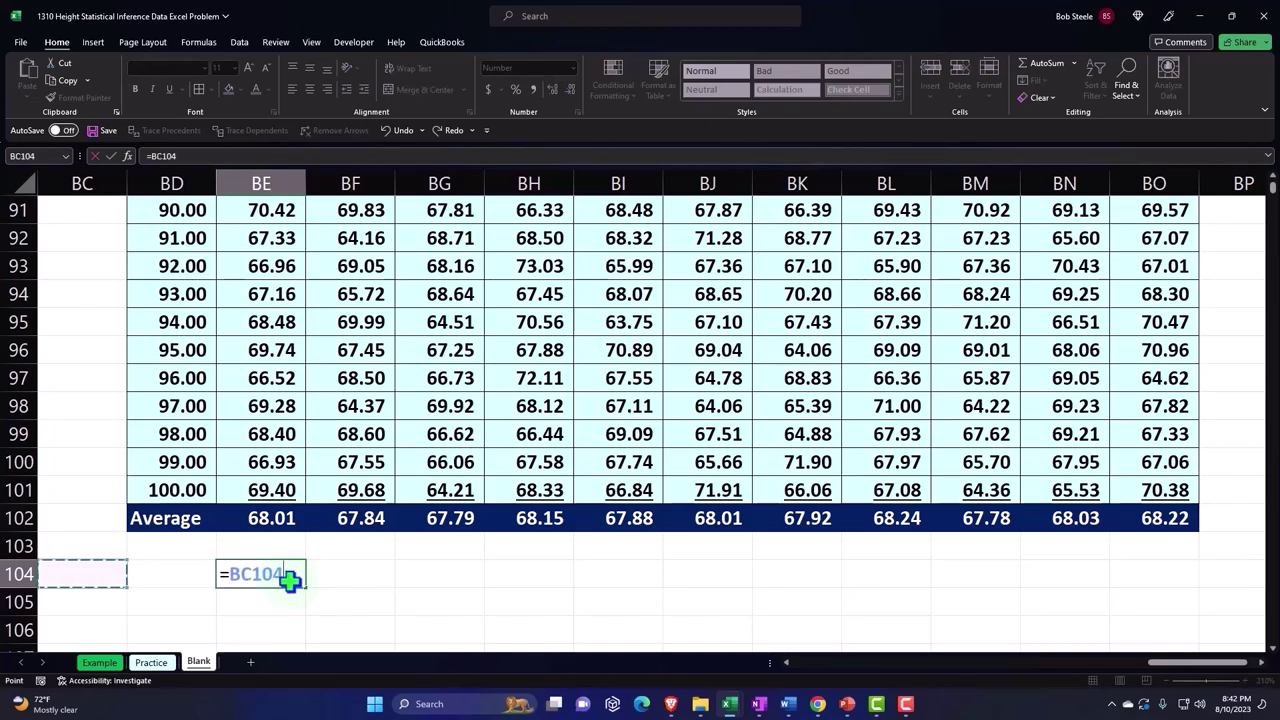
key(Left)
key(Left)
key(Left)
key(Left)
key(Left)
key(Left)
key(Left)
key(Left)
key(Left)
key(Left)
key(Left)
key(Left)
key(Left)
key(Left)
key(Left)
key(Left)
key(Left)
key(Left)
key(Left)
key(Left)
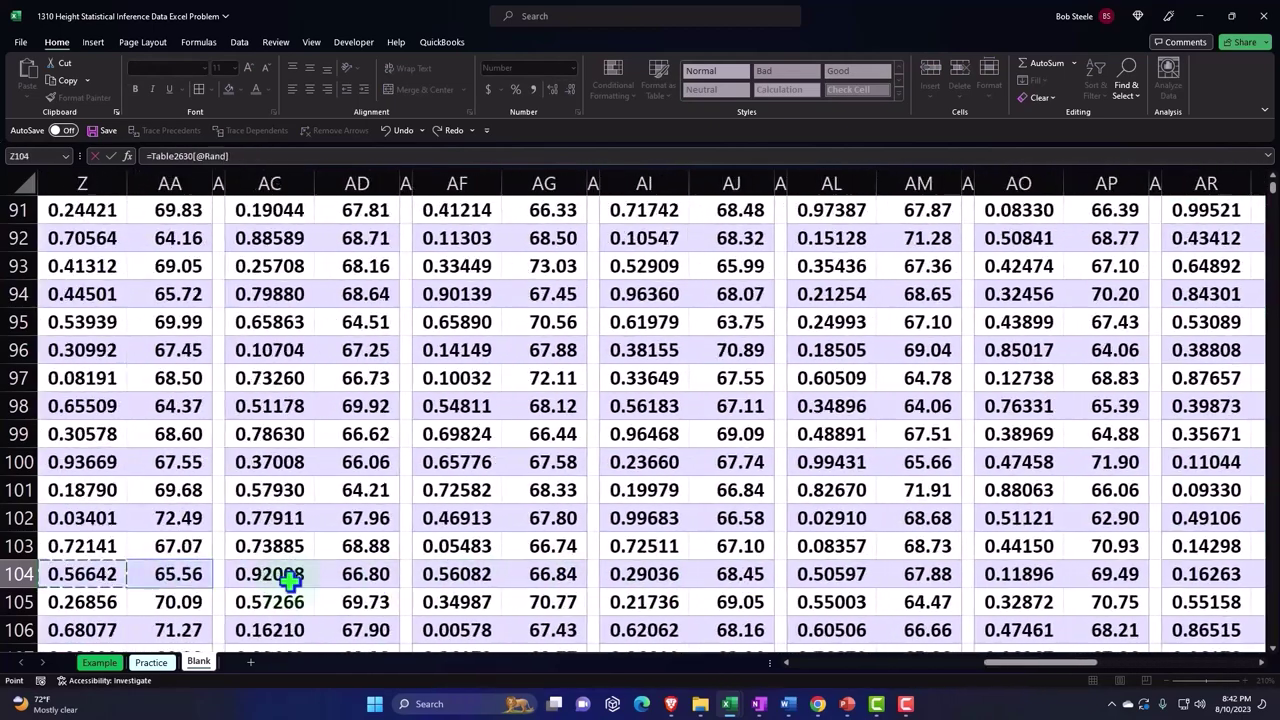
key(Left)
key(Left)
key(Left)
key(Left)
key(Left)
key(Left)
key(Left)
key(Left)
key(Left)
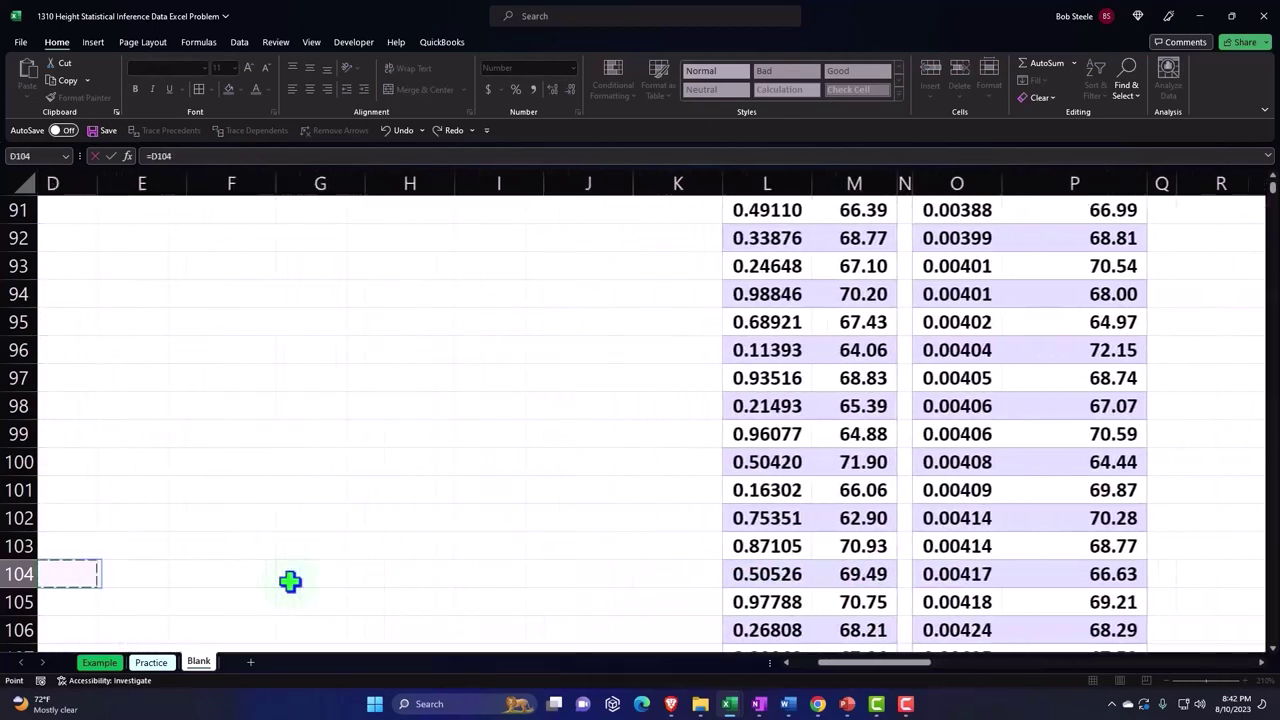
scroll(289, 581, up, 20)
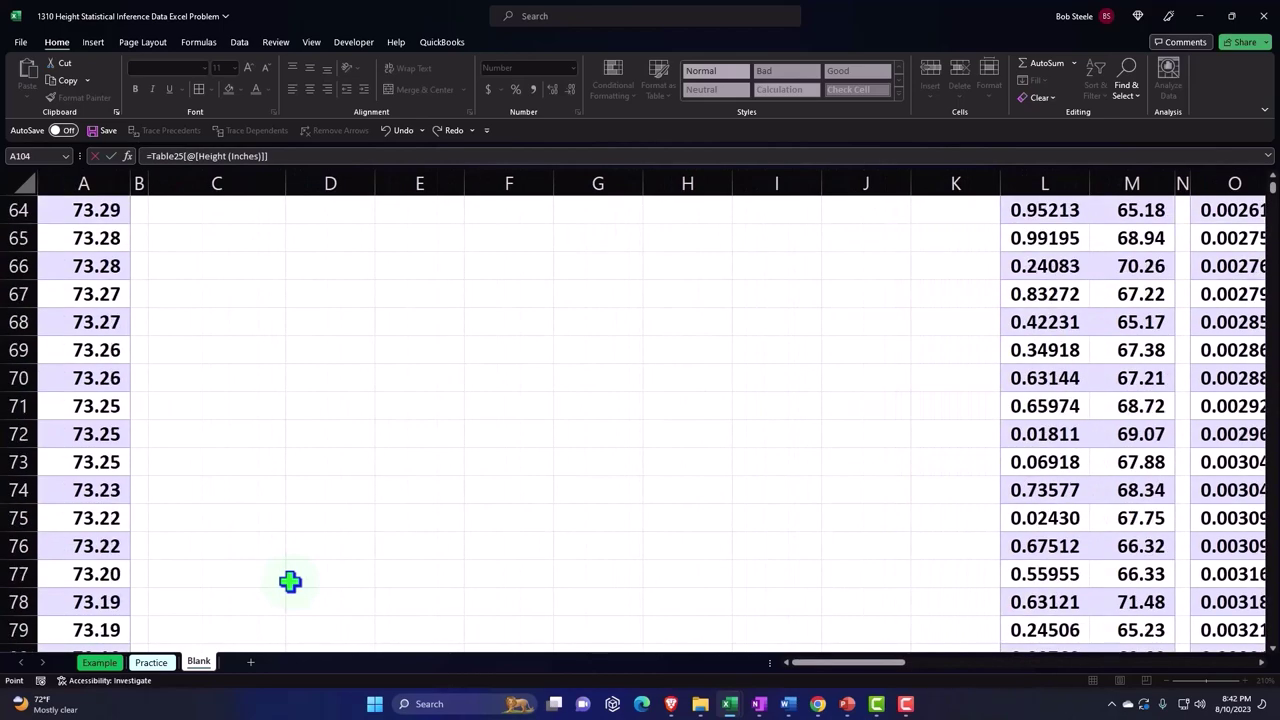
scroll(289, 581, down, 10)
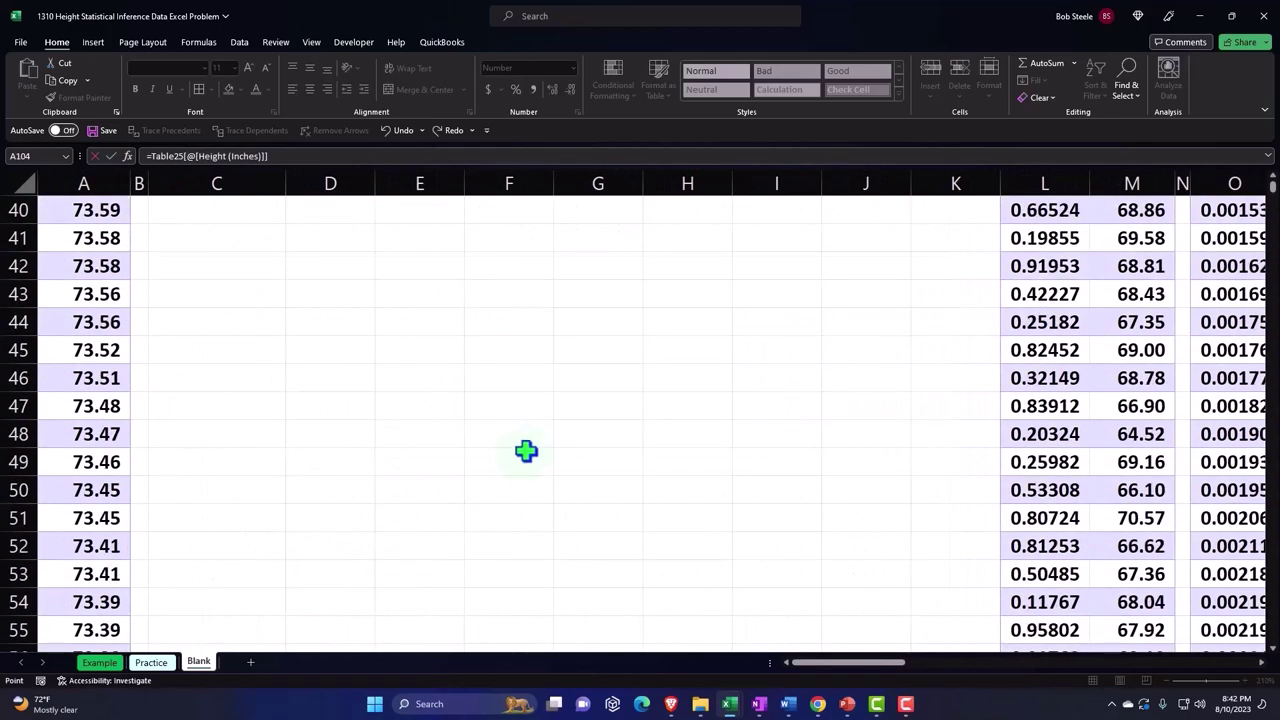
click(526, 450)
key(Right)
key(Right)
key(Right)
key(Right)
key(Right)
key(Right)
key(Right)
key(Right)
key(Right)
key(Right)
key(Right)
key(Right)
key(Right)
key(Right)
key(Right)
key(Right)
key(Right)
key(Right)
key(Right)
key(Right)
key(Right)
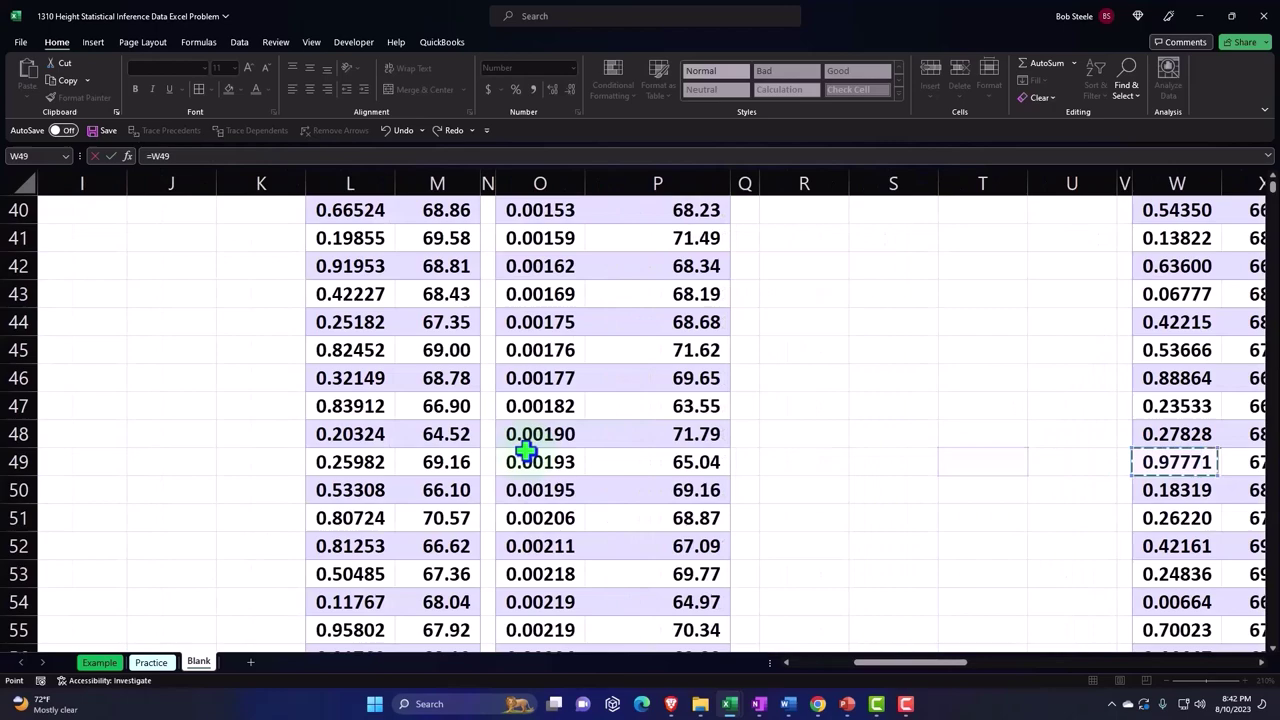
key(Right)
key(Right)
key(Right)
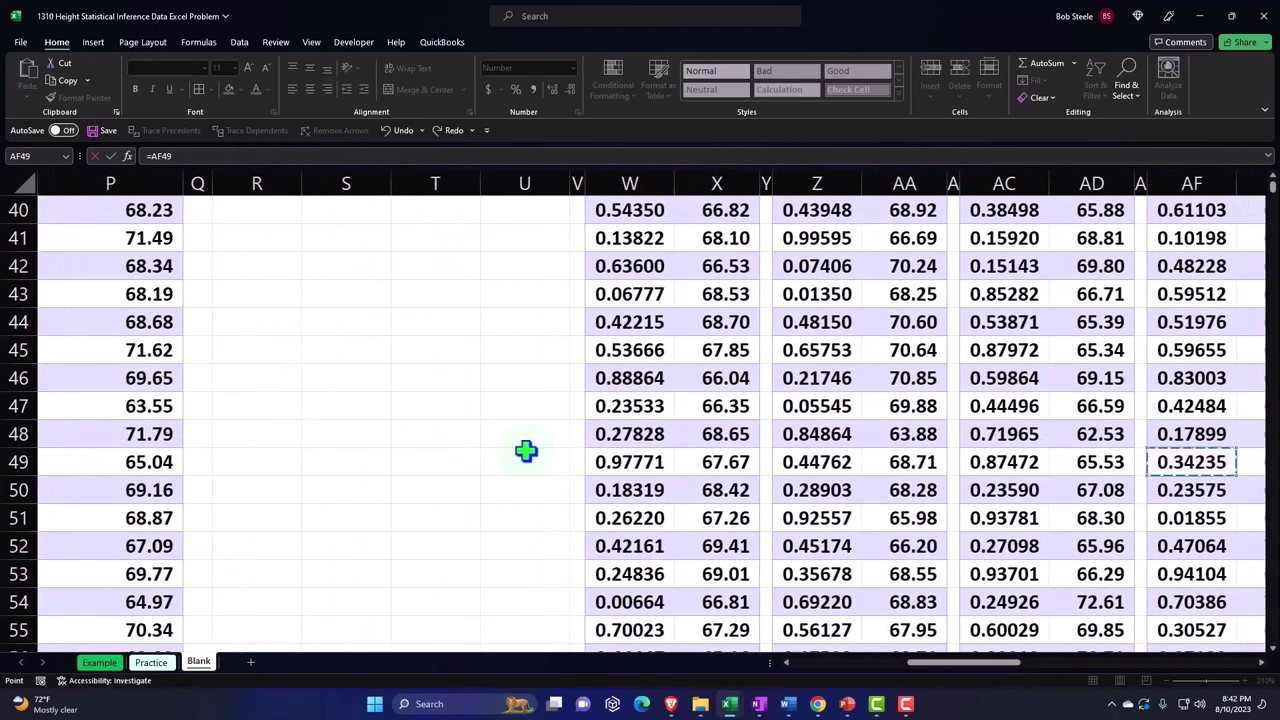
scroll(526, 450, up, 12)
scroll(526, 450, down, 2)
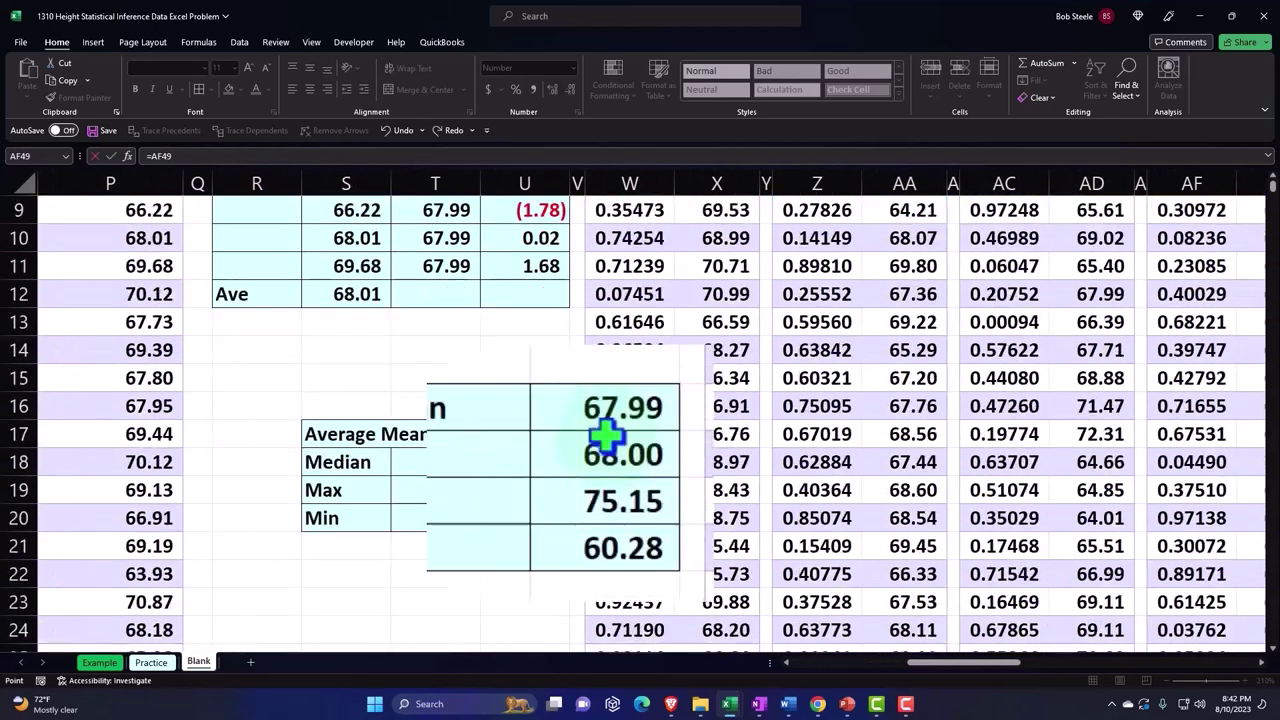
click(262, 405)
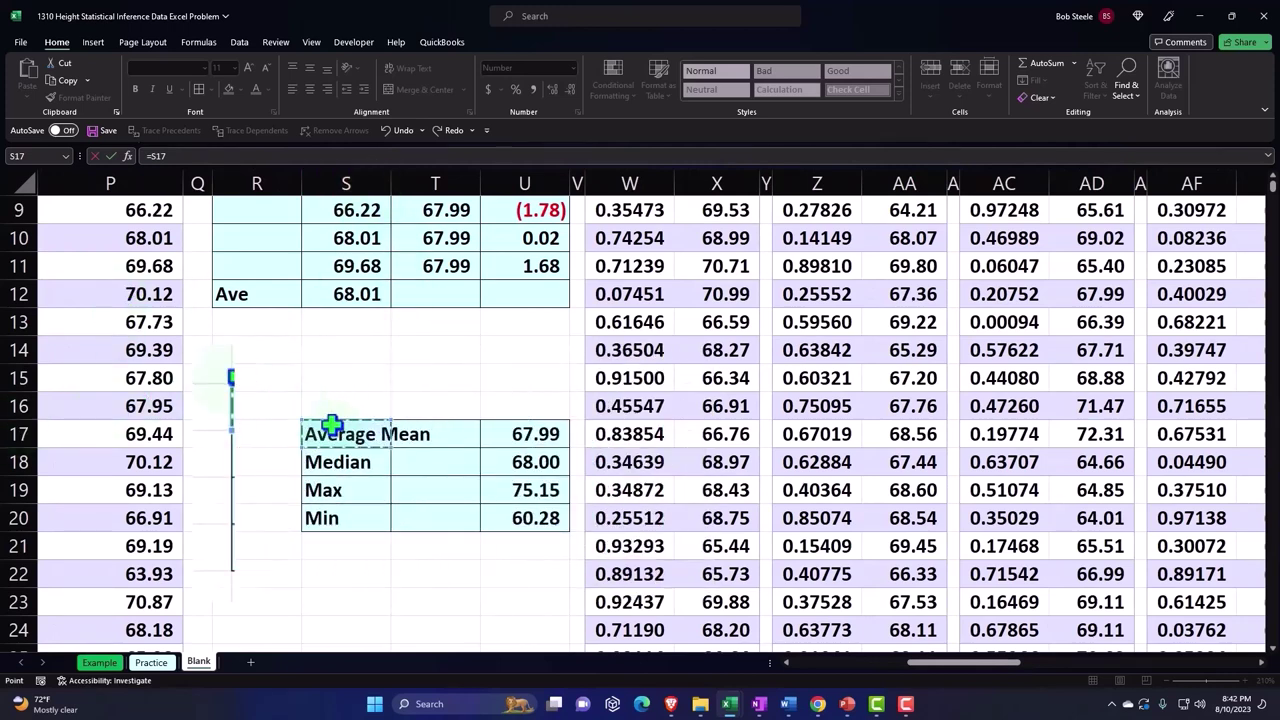
key(Escape)
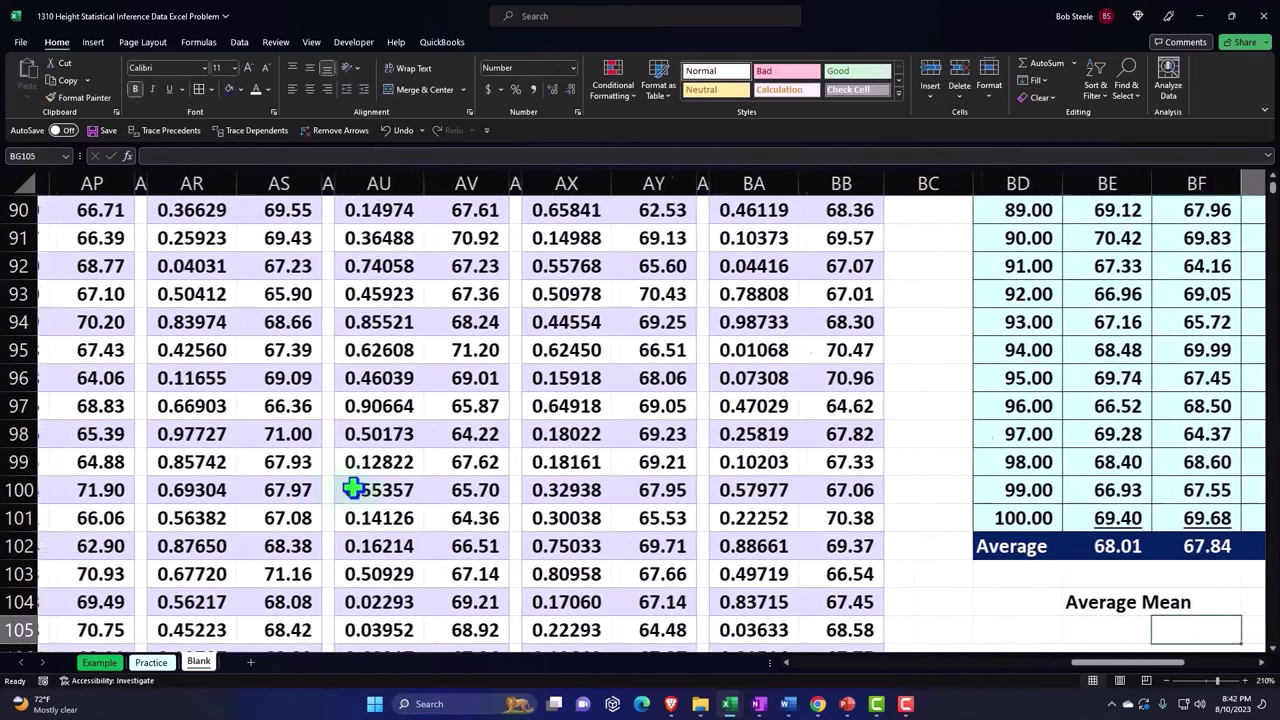
Fill the BE104 link across and down through BG107, and clear the unneeded middle cells BF104:BF107
scroll(543, 486, down, 2)
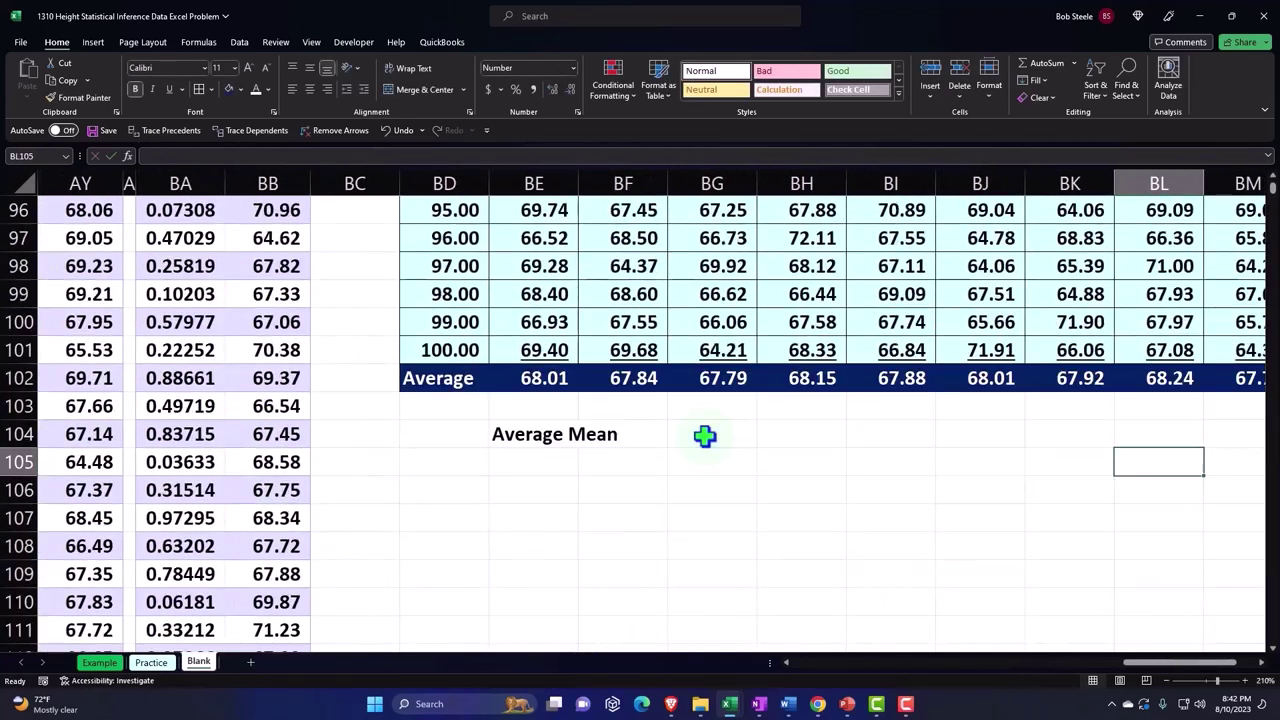
click(563, 440)
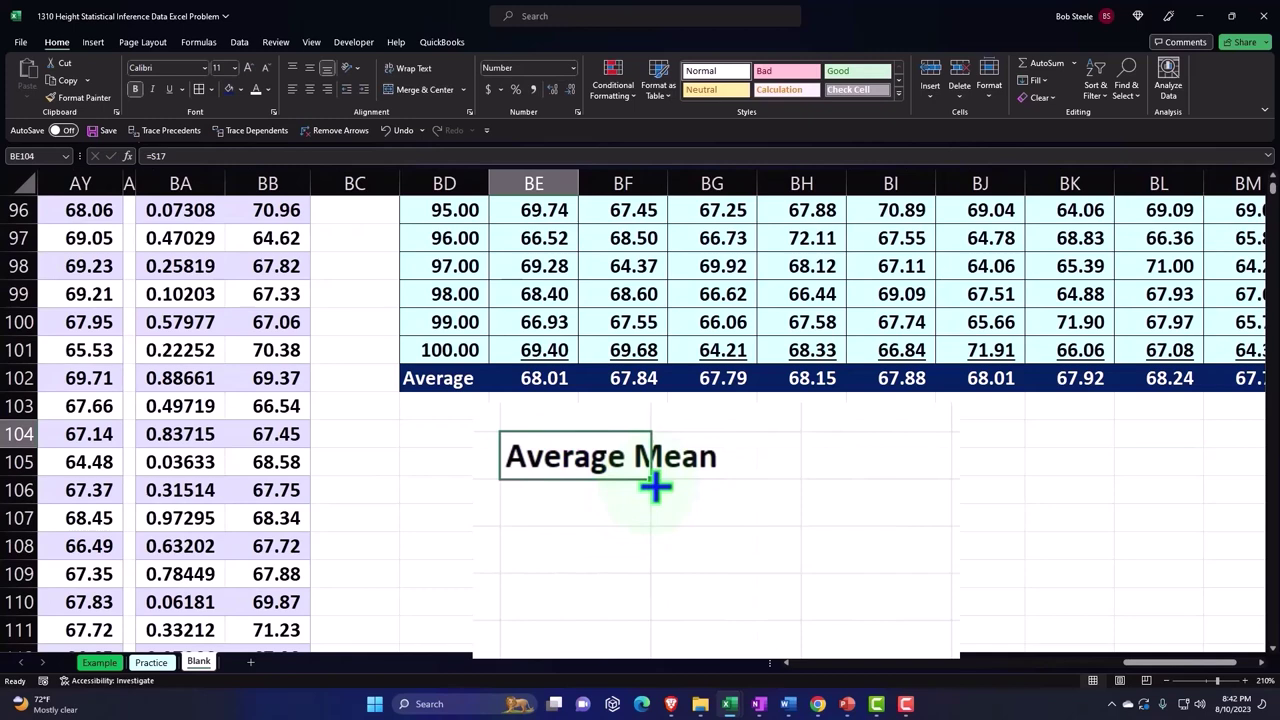
drag(652, 480, 951, 617)
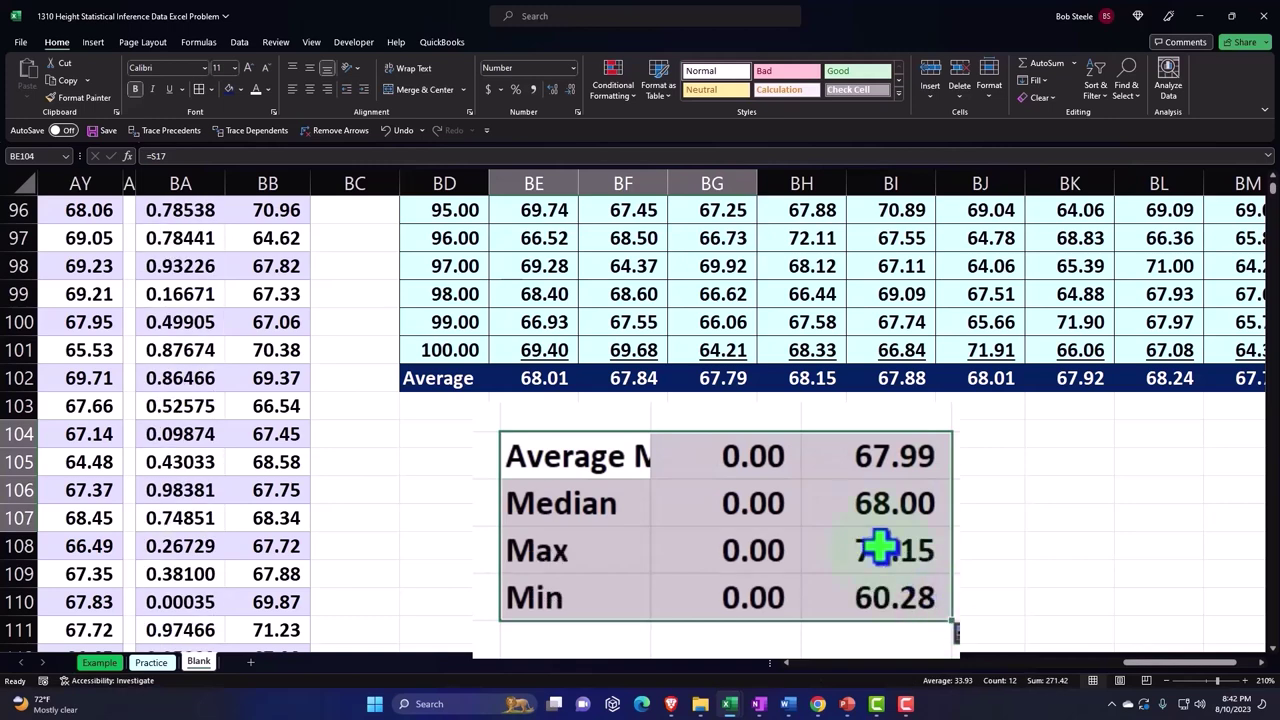
drag(749, 456, 740, 594)
key(Delete)
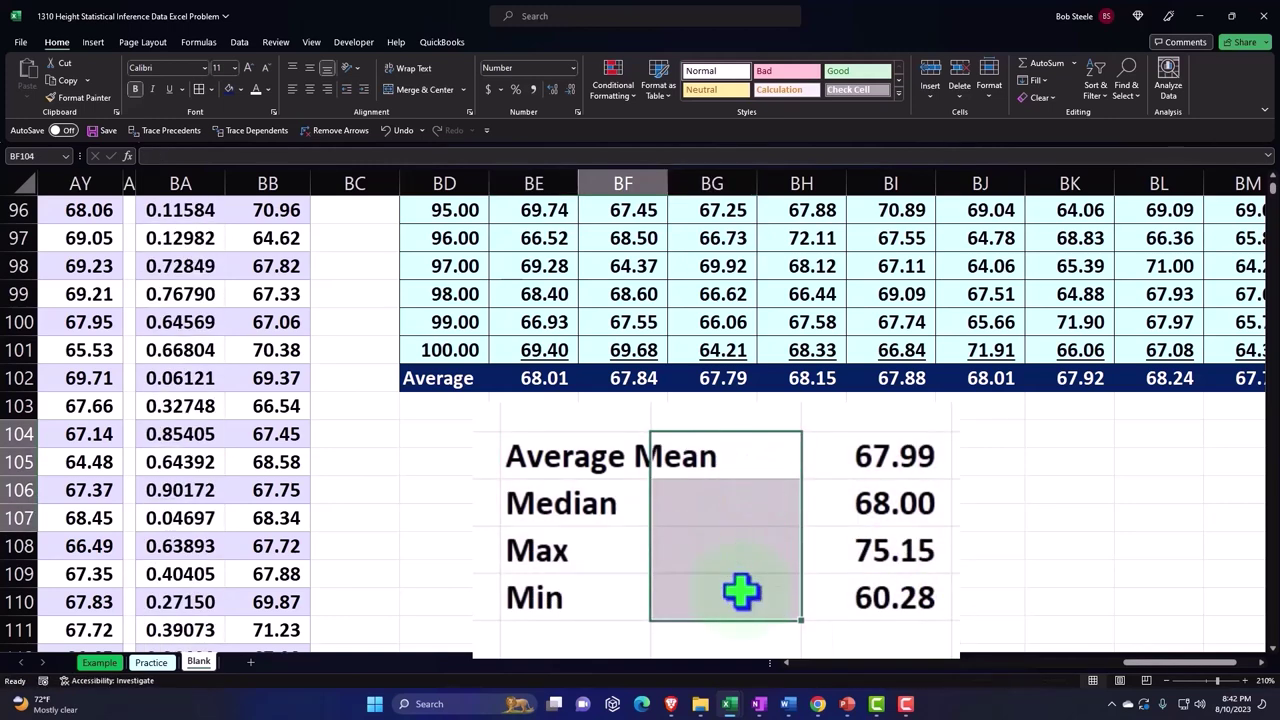
Format the population statistics block BE104:BG107 with the recently used light blue fill and cell borders
drag(571, 460, 848, 585)
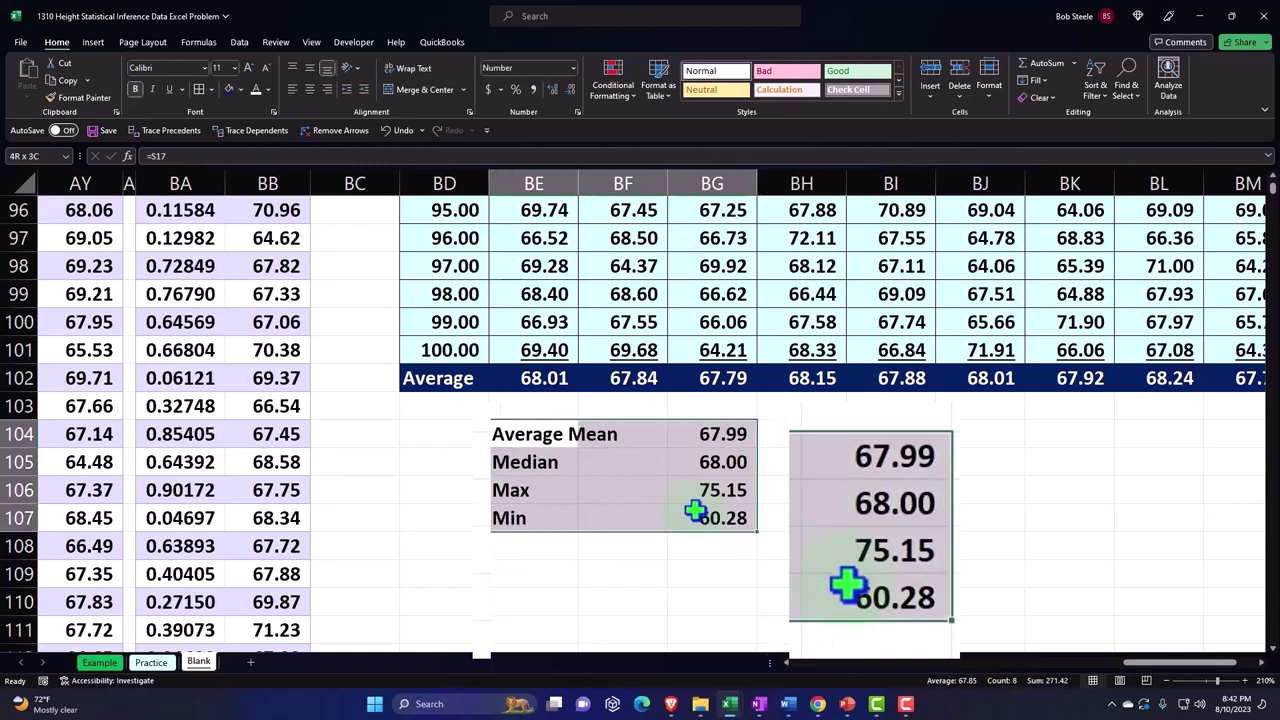
drag(694, 511, 694, 511)
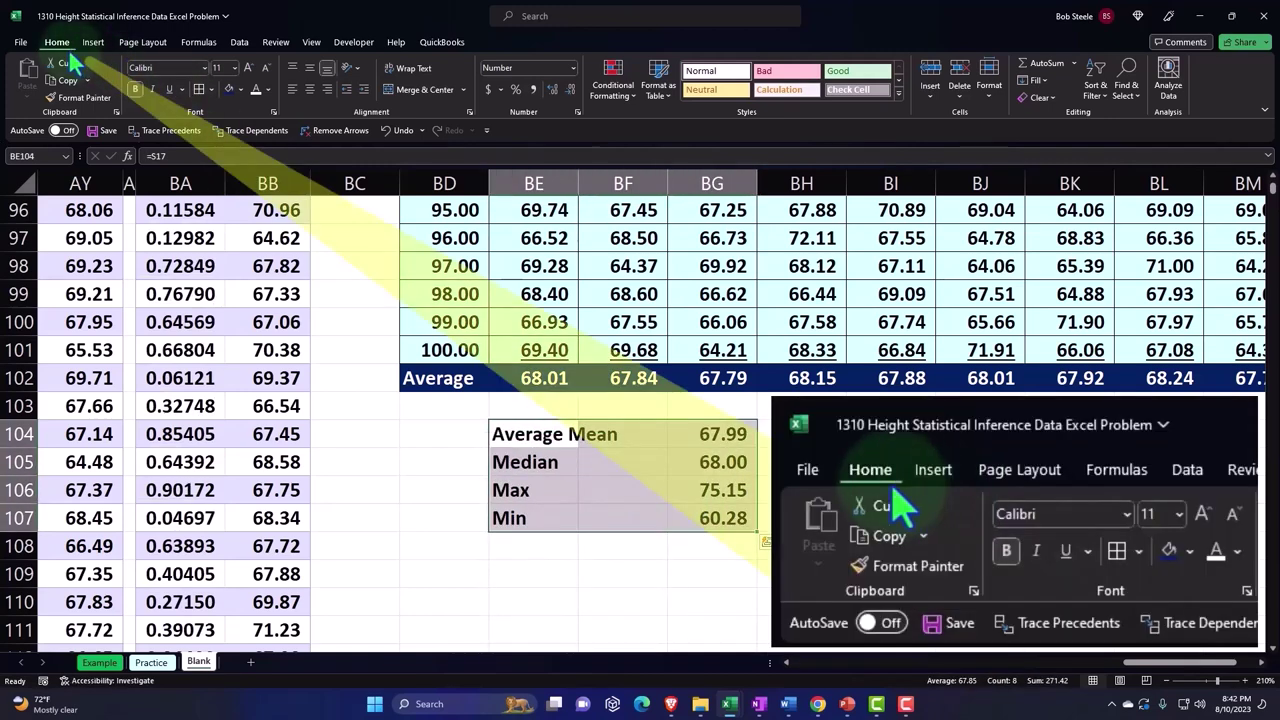
click(239, 88)
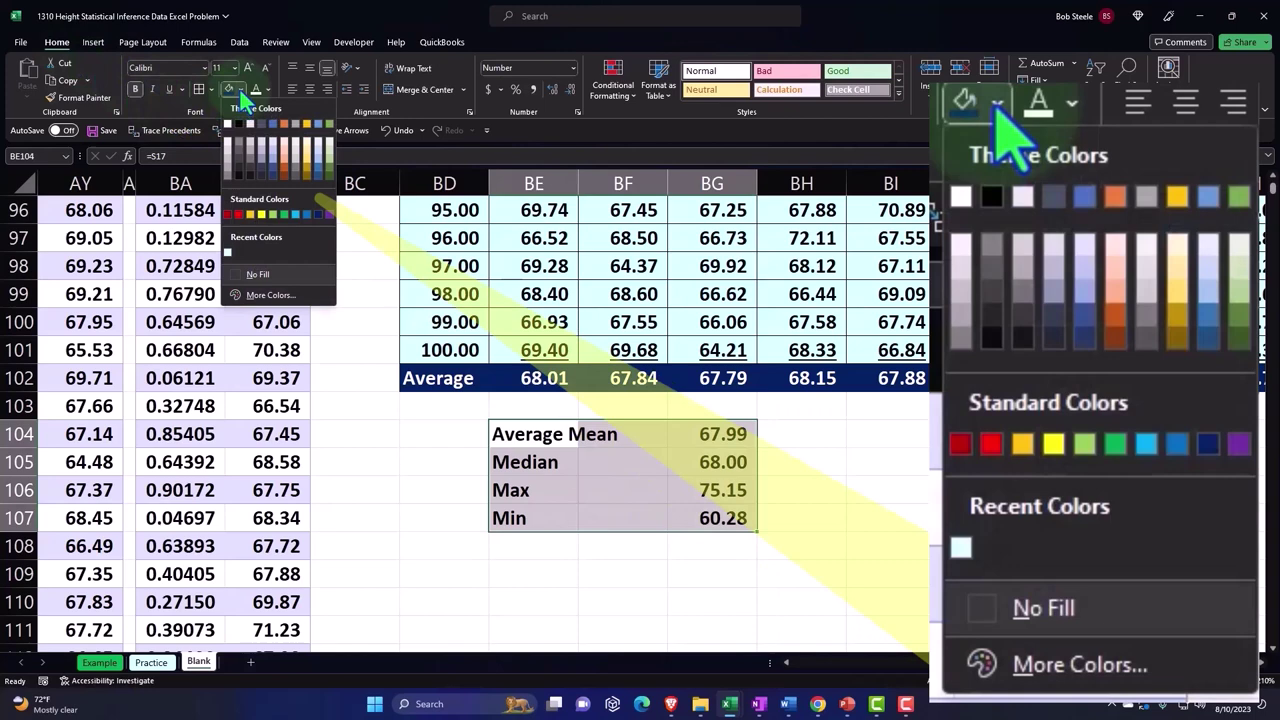
click(229, 252)
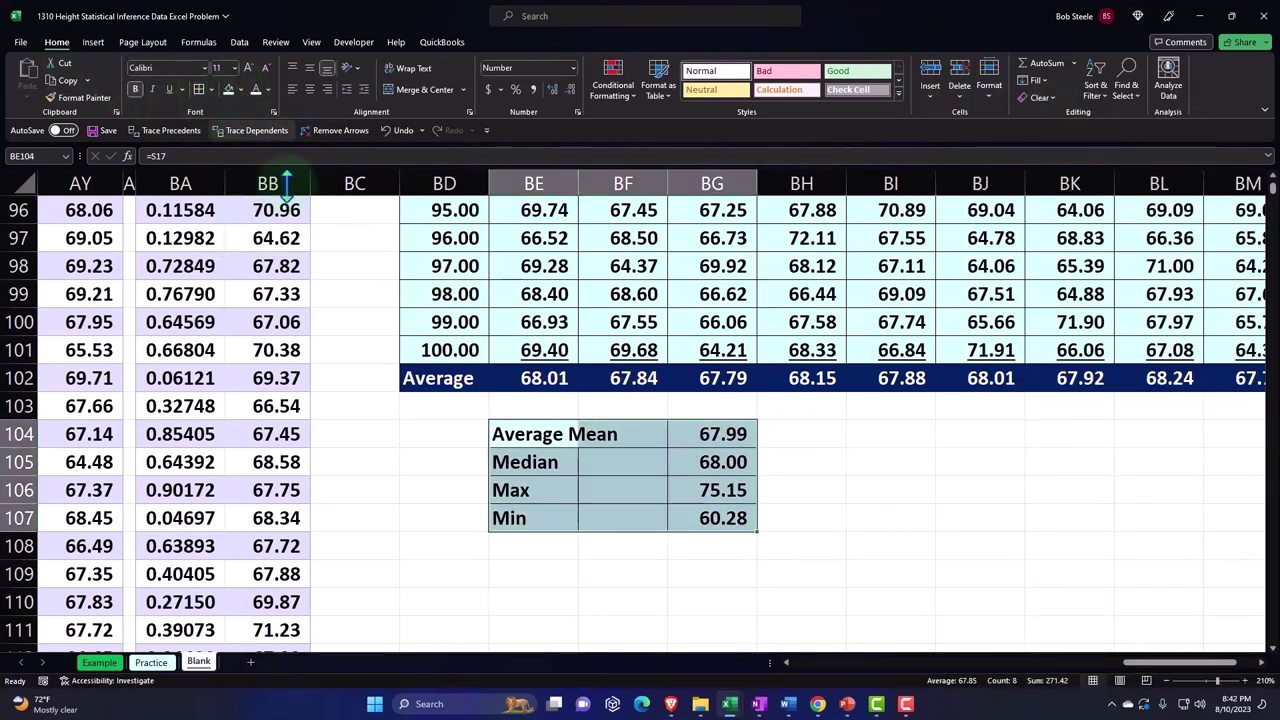
Compare the population mean in BG104 with each sample average across BE102:BO102
click(720, 433)
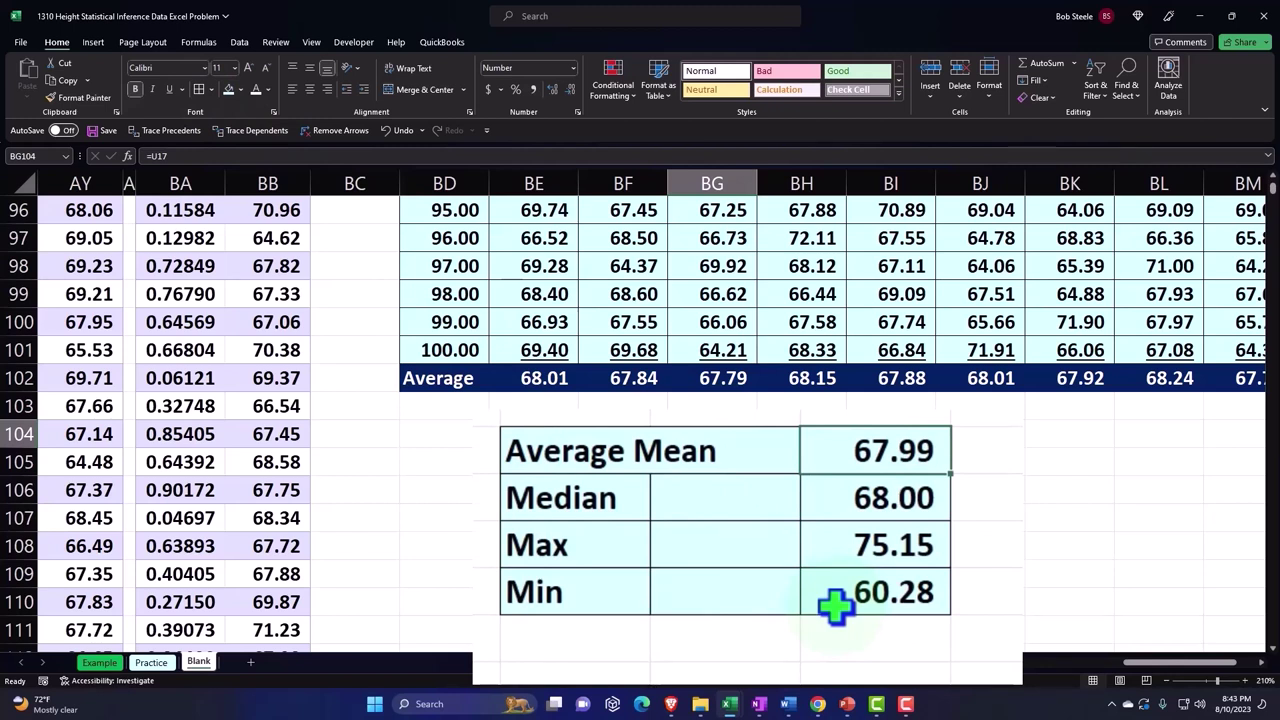
key(Up)
key(Up)
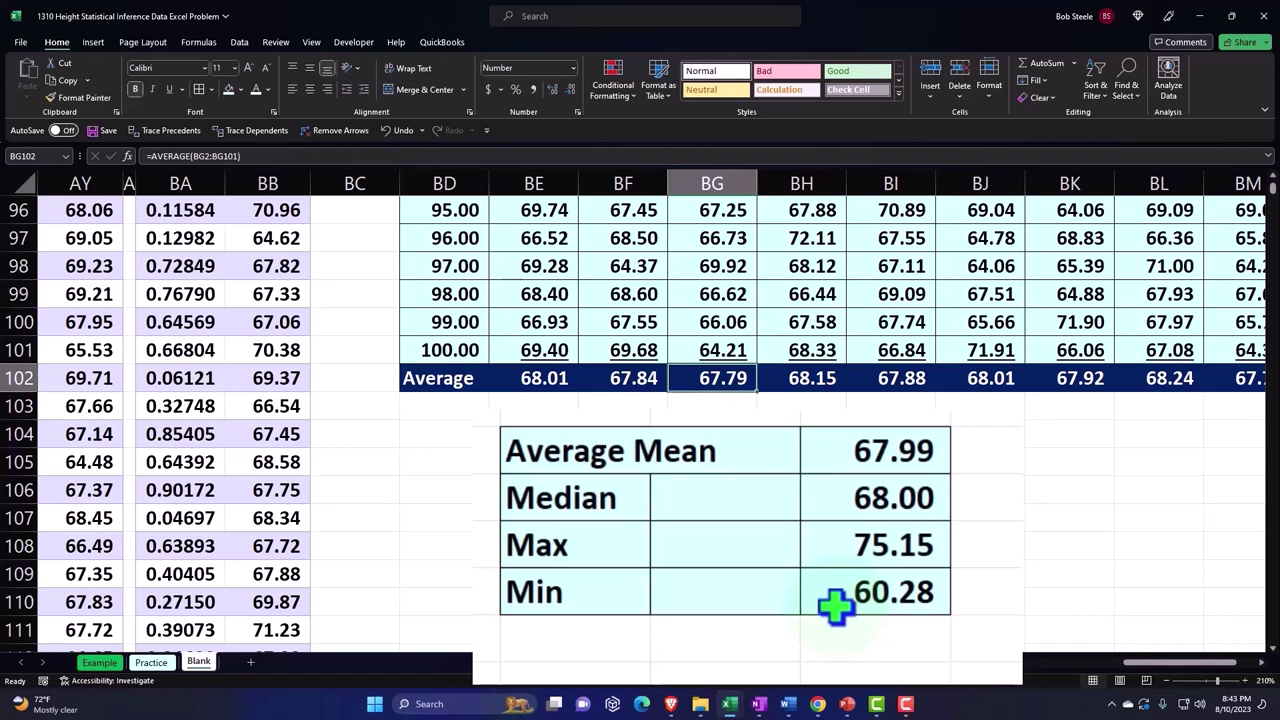
key(Down)
key(Down)
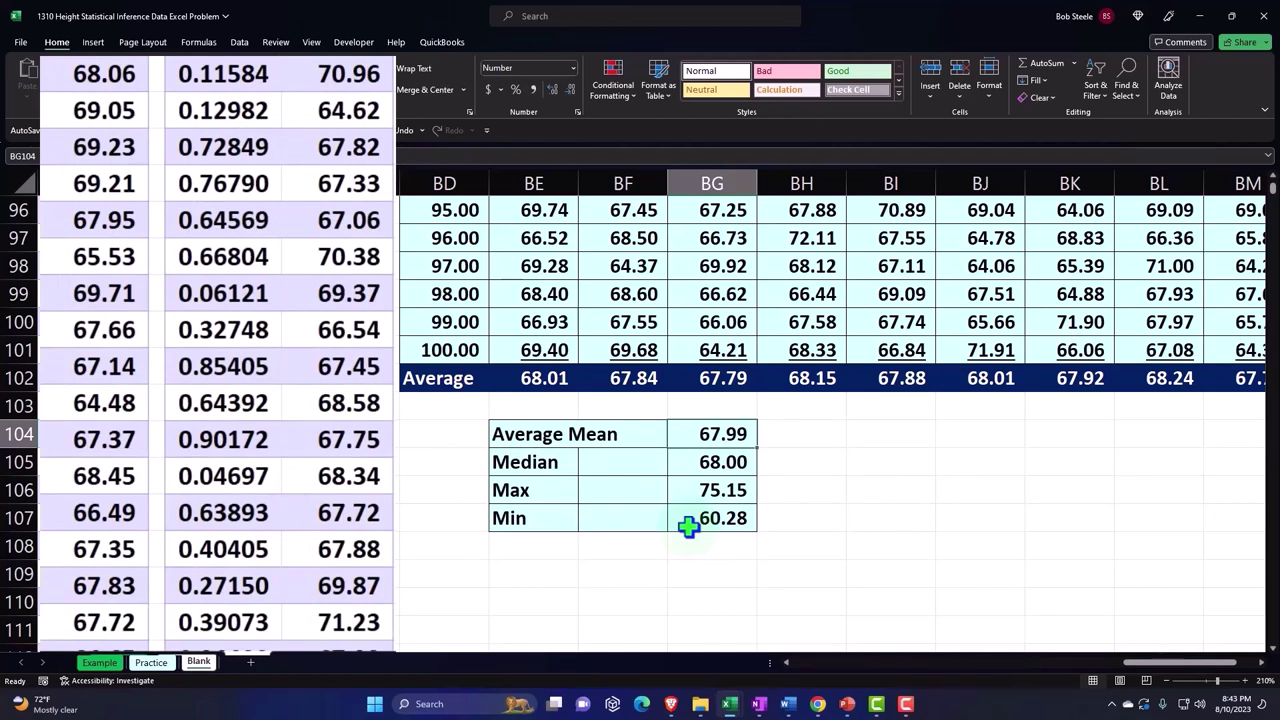
key(Up)
key(Up)
key(Left)
key(Left)
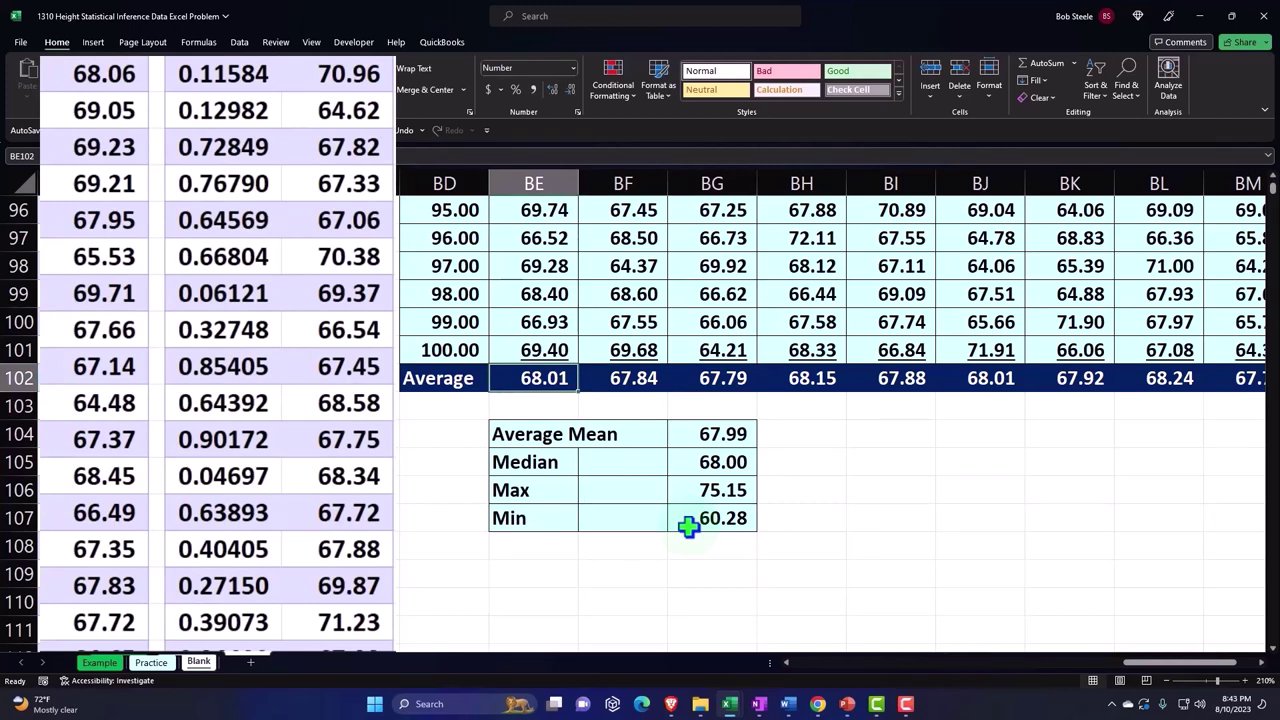
key(Right)
key(Right)
key(Right)
key(Right)
key(Right)
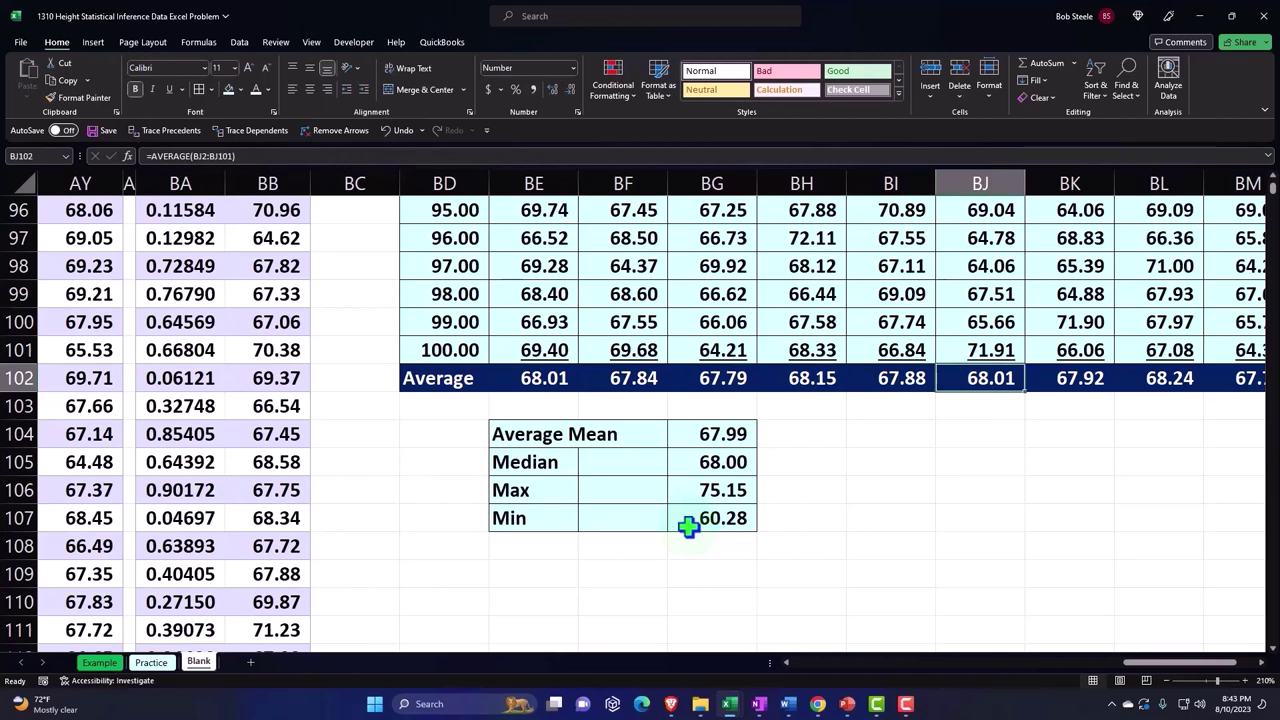
key(Right)
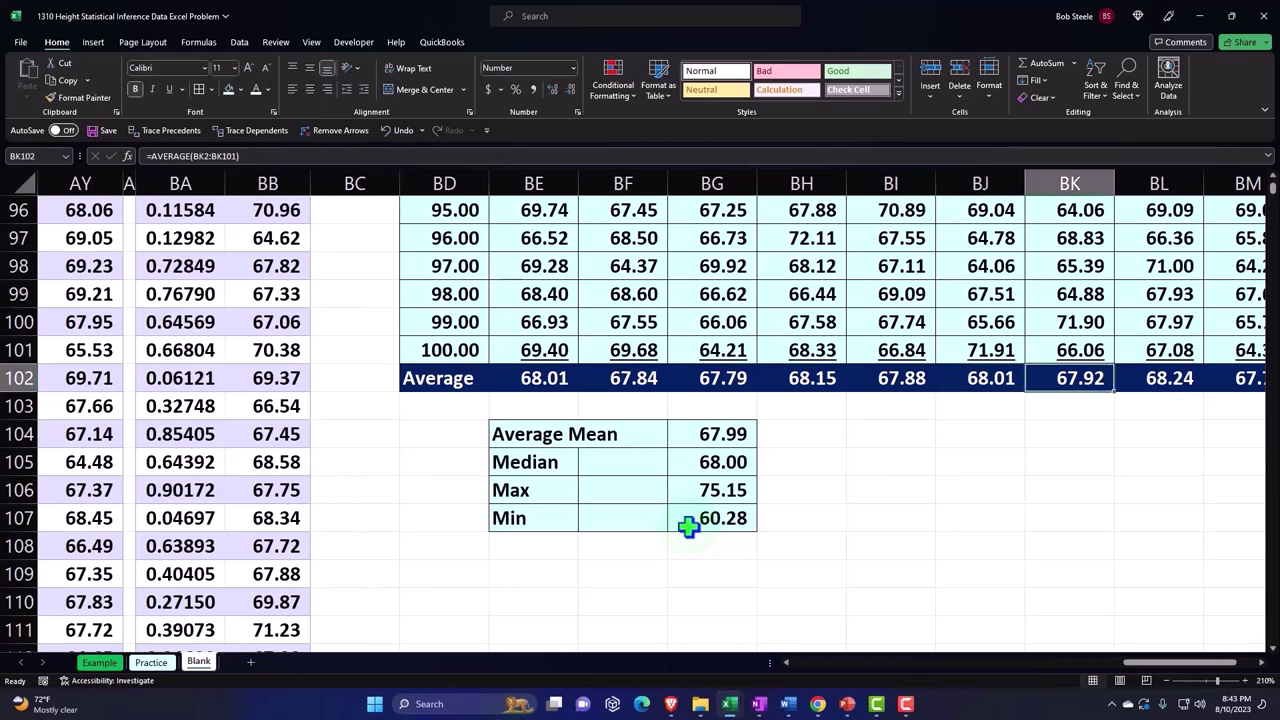
key(Right)
key(Right)
key(Right)
key(Right)
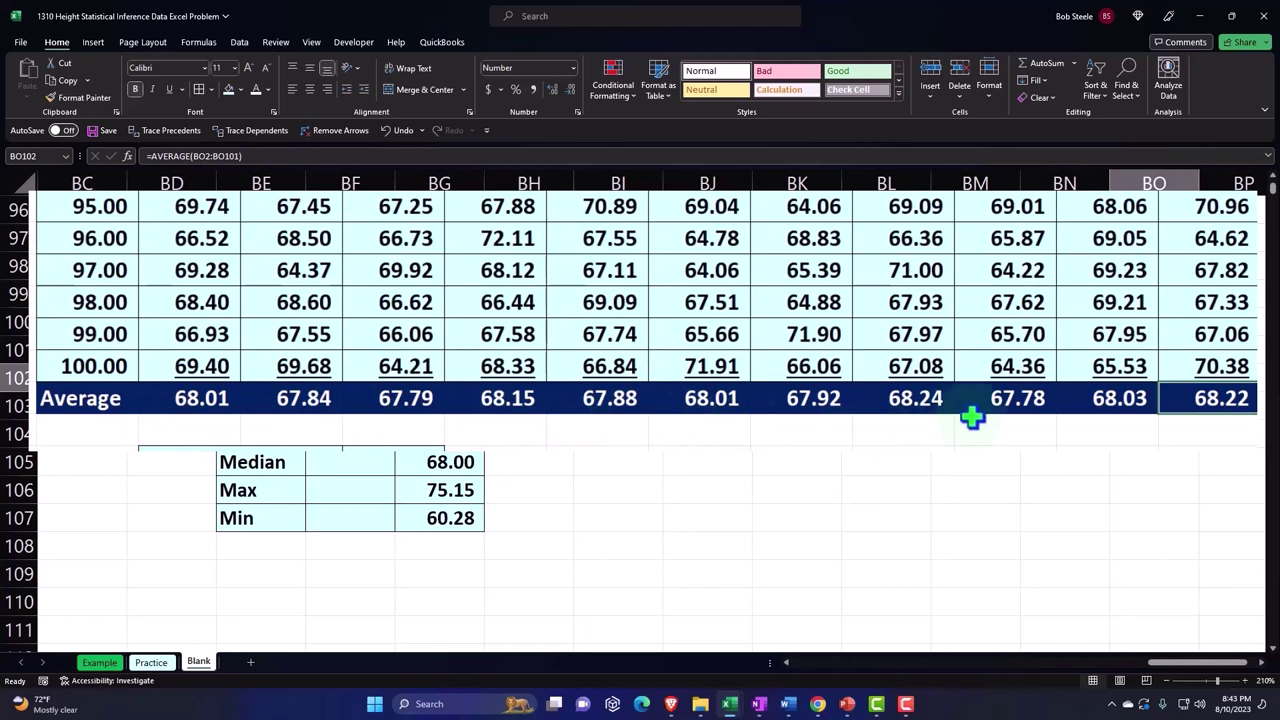
Copy the Average row BD102:BO102 and paste it as values only, starting at cell BR1
drag(114, 403, 1224, 398)
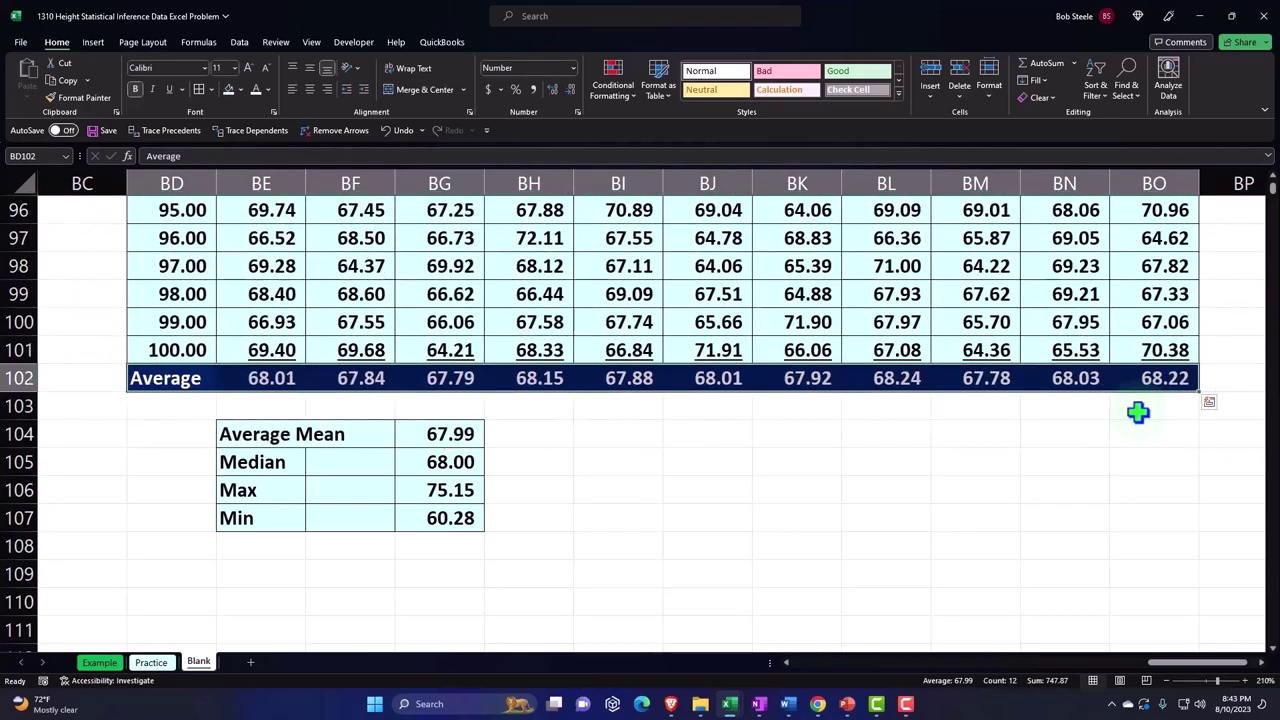
key(ctrl+c)
scroll(1152, 440, up, 20)
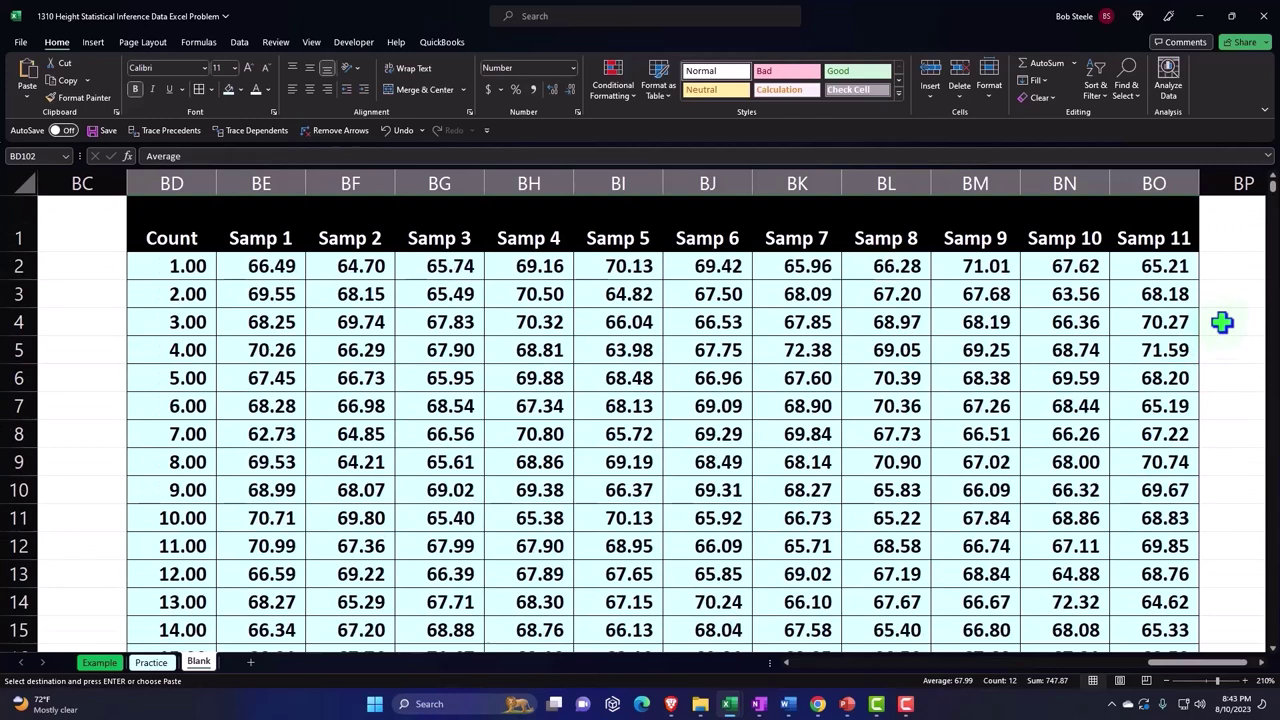
click(1223, 321)
key(Right)
key(Right)
key(Right)
key(Right)
key(Right)
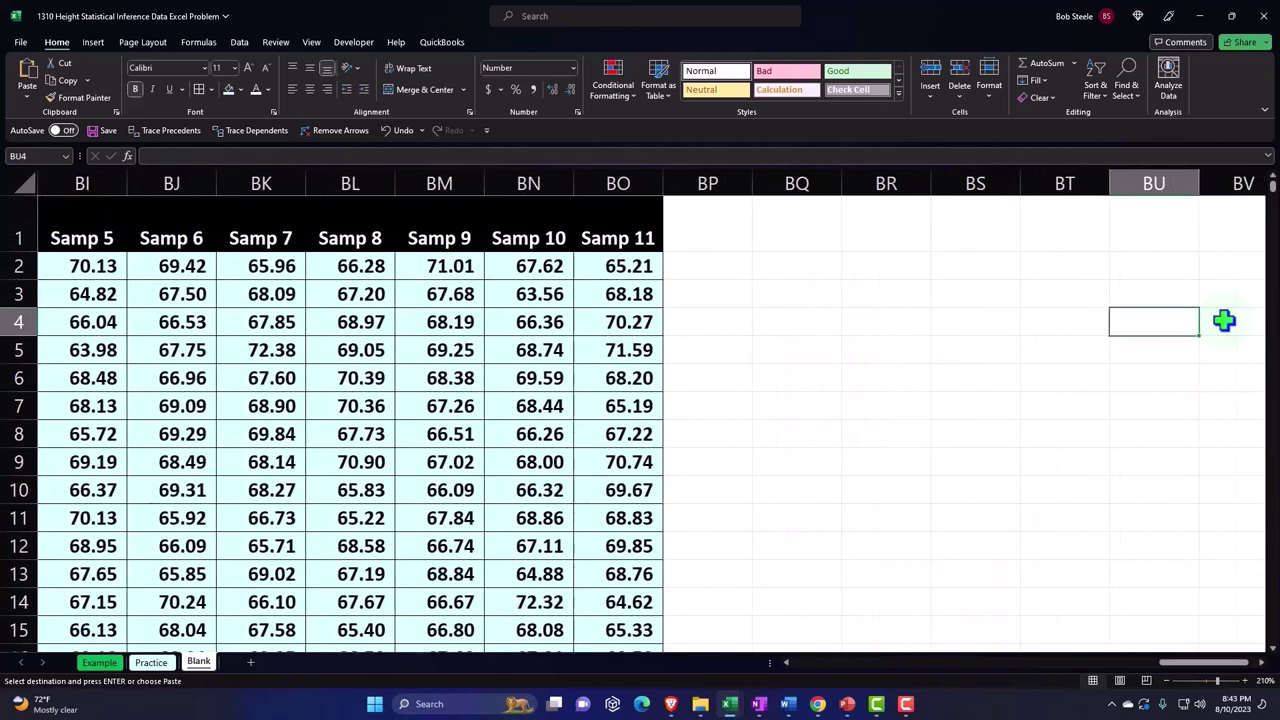
click(907, 213)
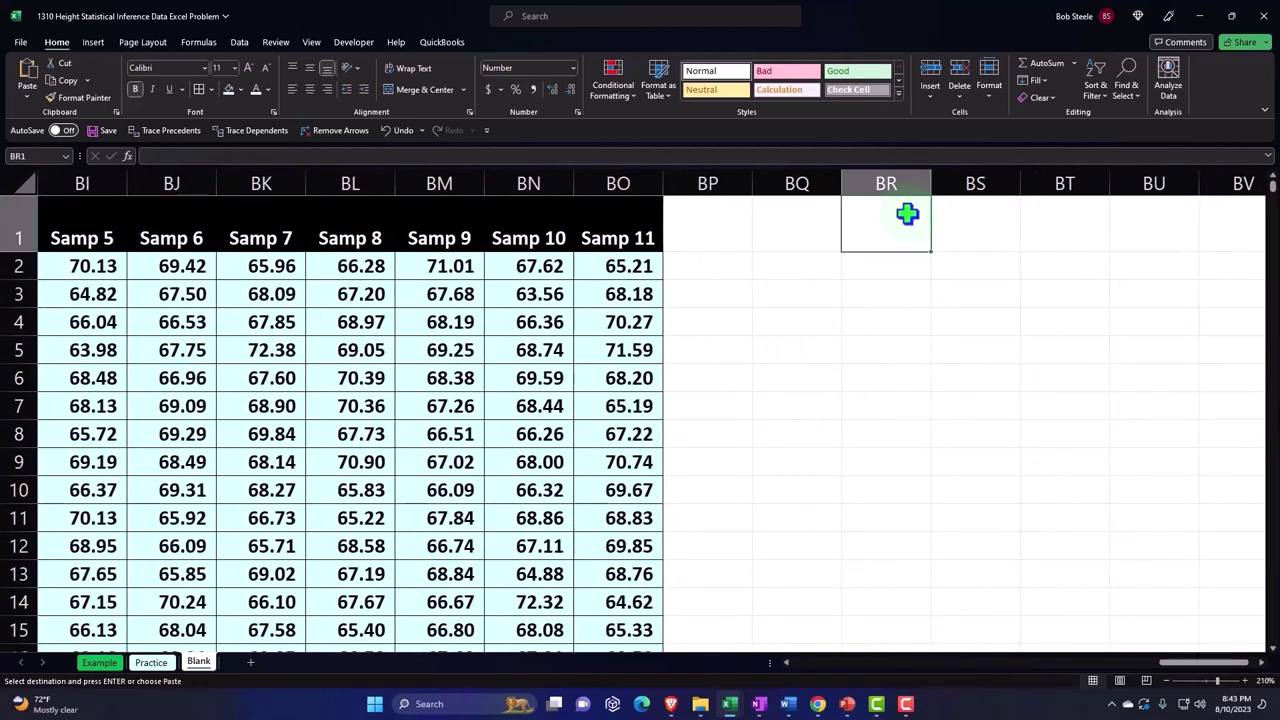
right_click(907, 213)
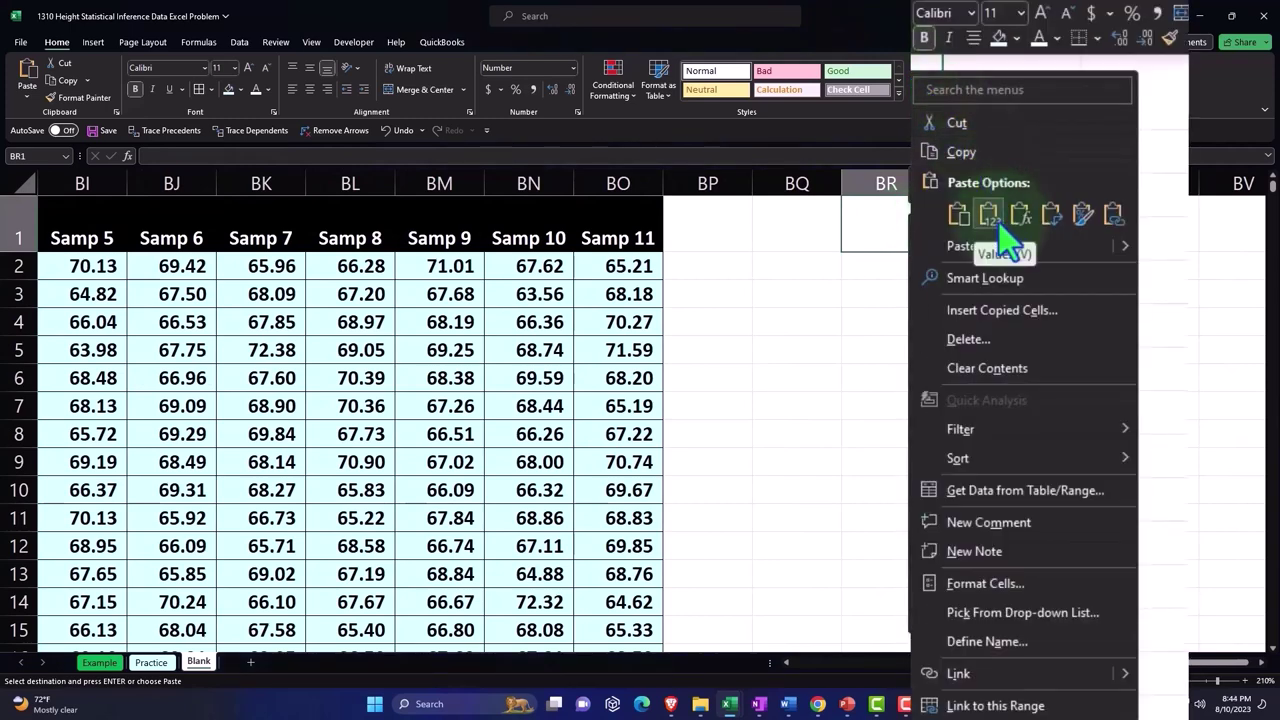
click(989, 216)
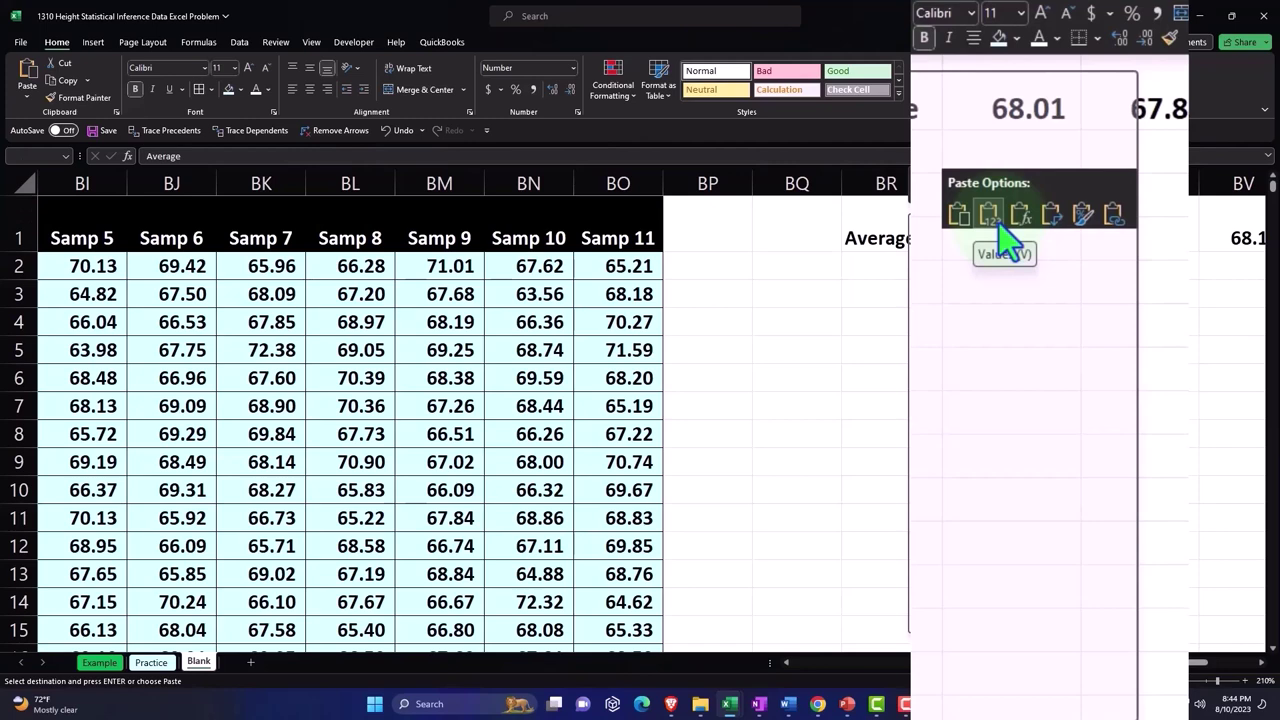
click(1000, 224)
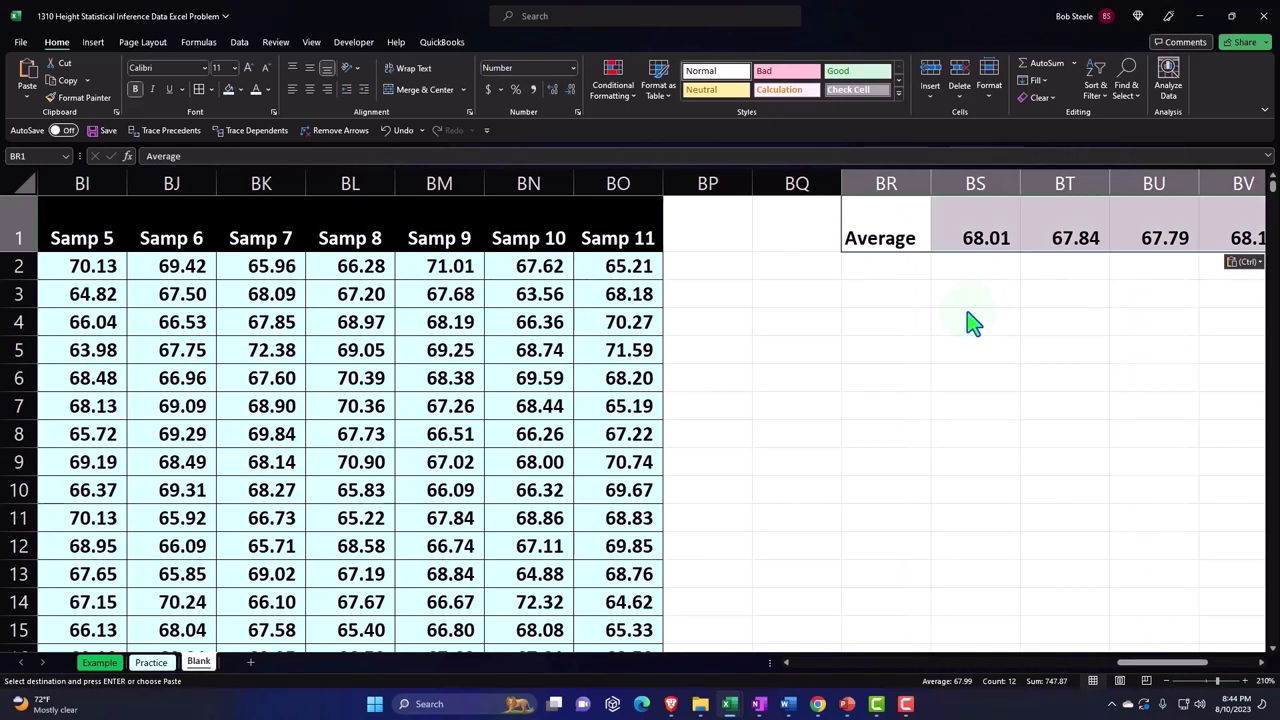
click(803, 224)
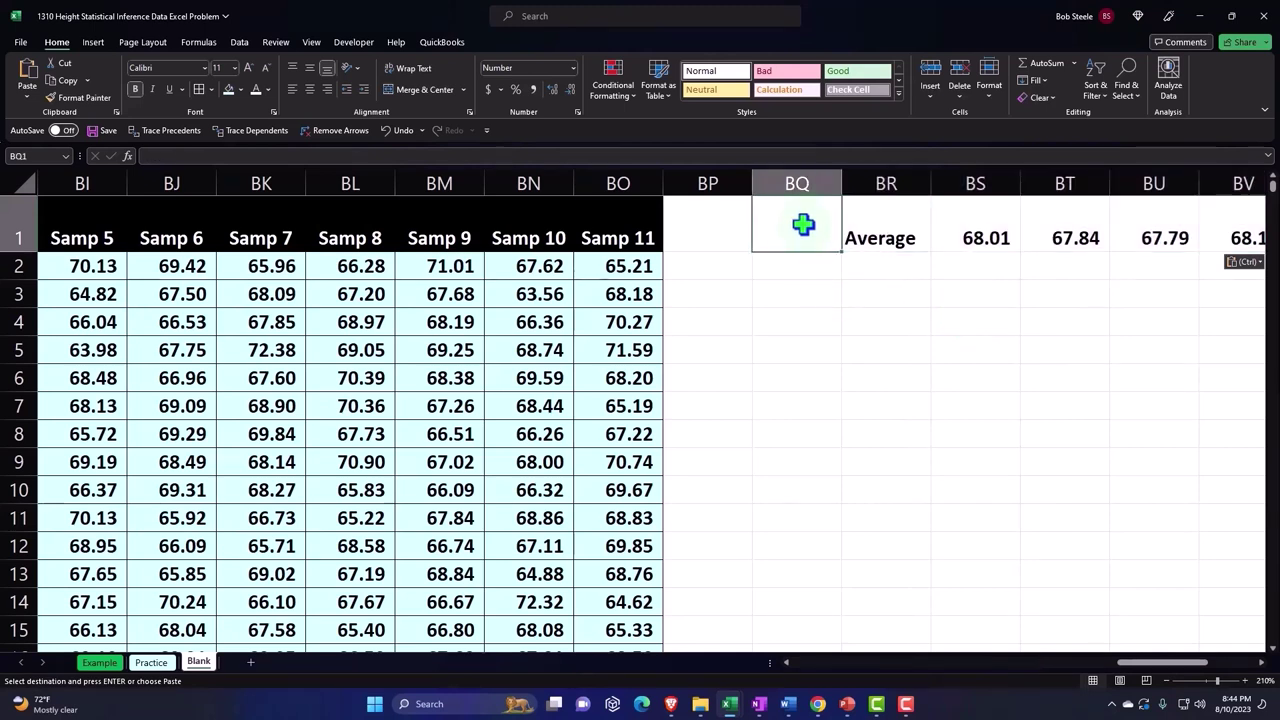
right_click(803, 224)
key(Escape)
Copy the pasted row of averages starting at BR1 and paste it transposed into a vertical list starting at BQ1
drag(877, 217, 1063, 234)
right_click(1063, 234)
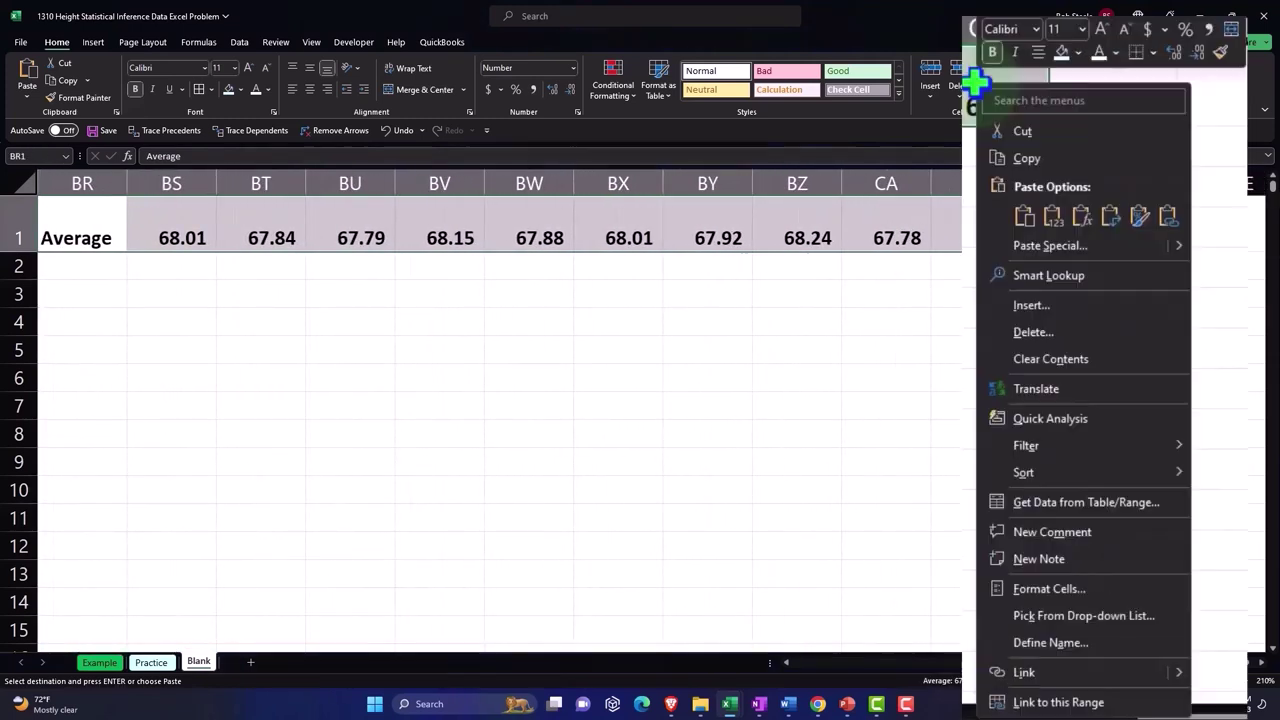
click(1025, 159)
drag(1186, 663, 1145, 682)
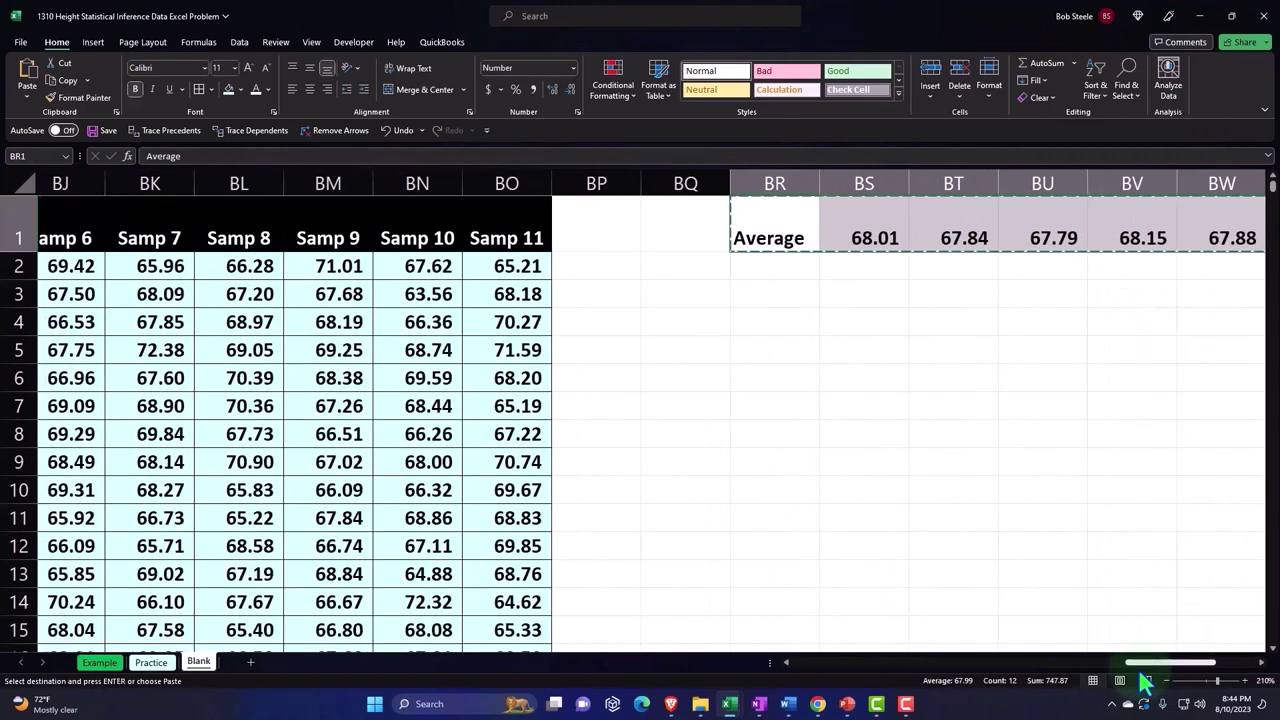
click(690, 222)
right_click(697, 232)
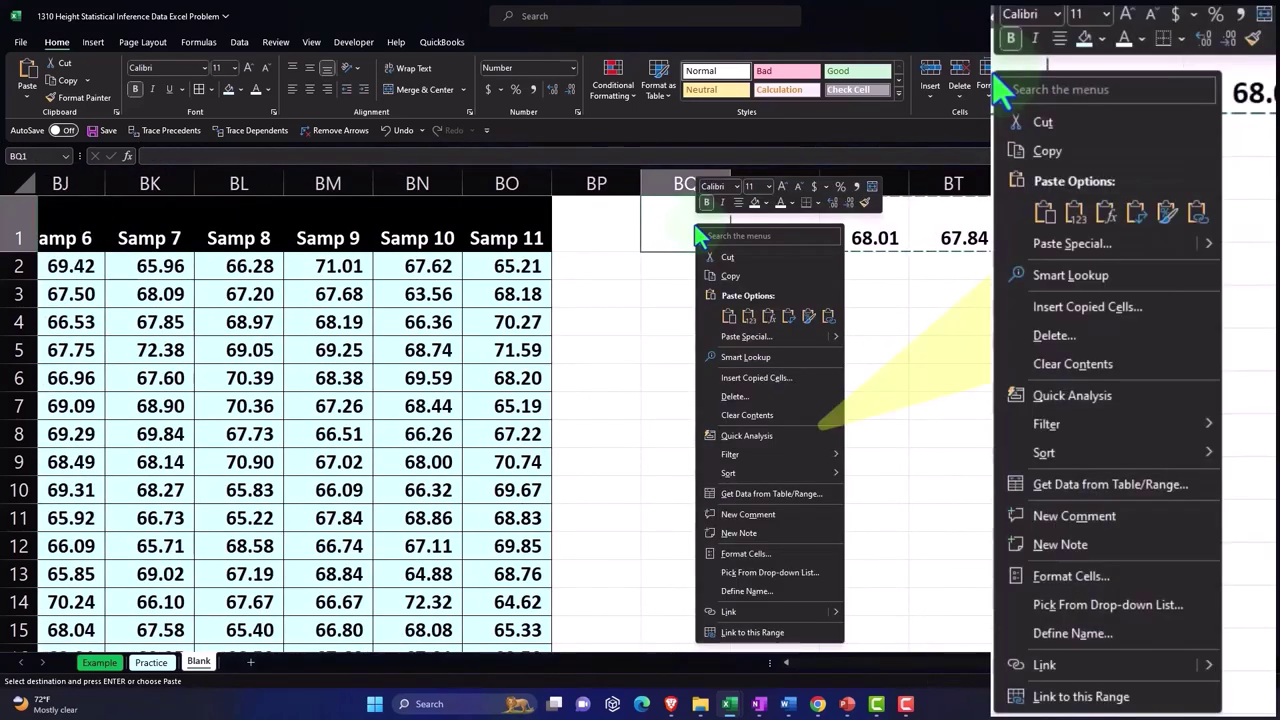
click(740, 338)
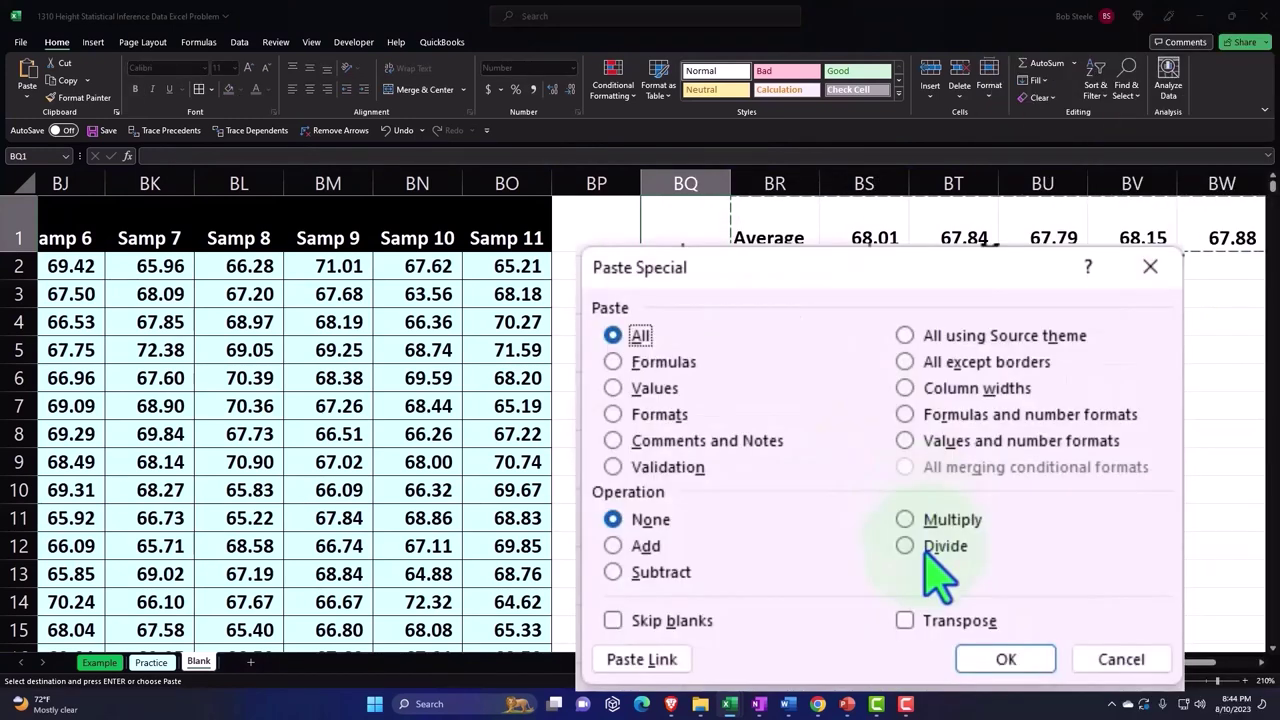
click(918, 655)
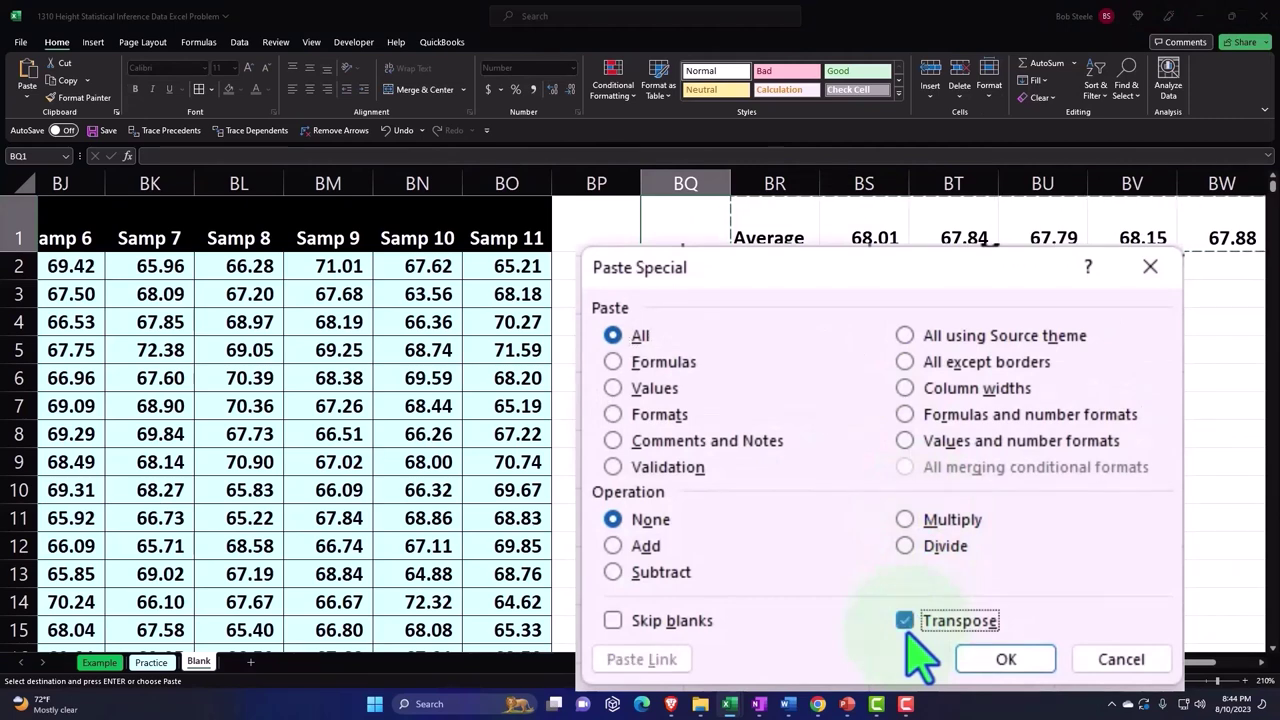
click(985, 660)
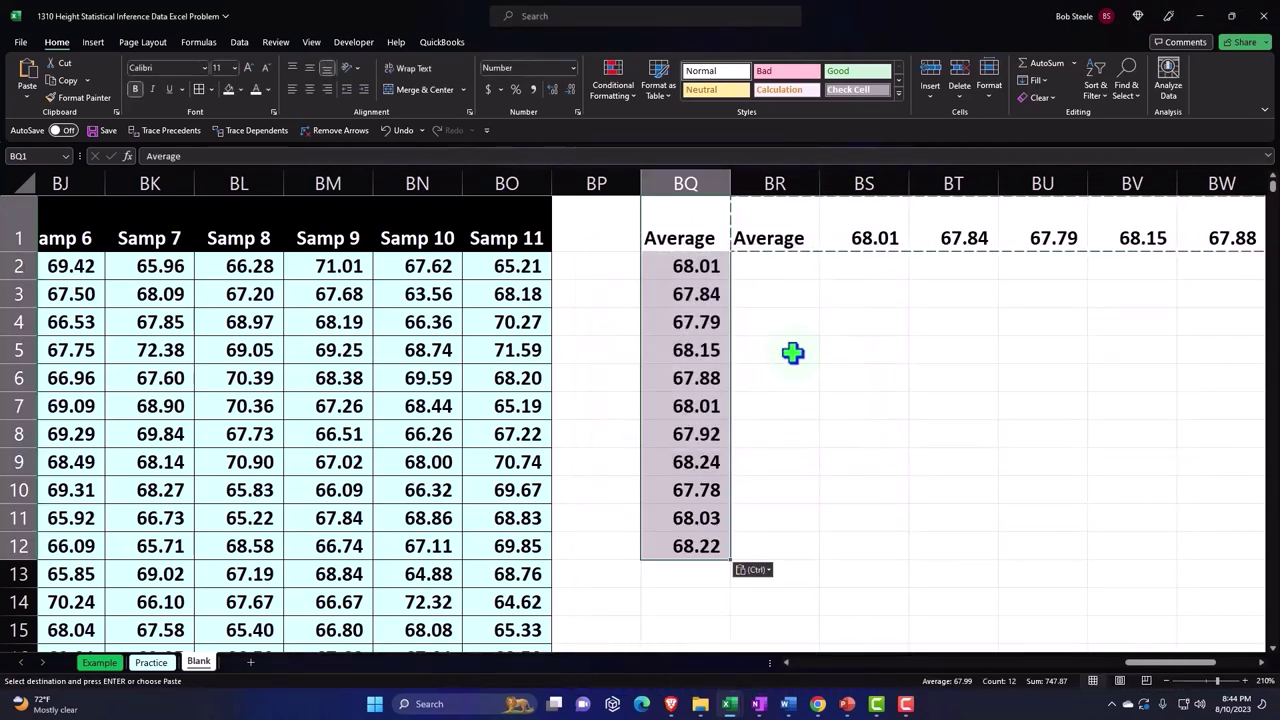
Delete the horizontal copy of the averages in row 1 from BR1 onward, keeping the vertical list
mouse_move(783, 229)
mouse_down()
mouse_move(1231, 251)
mouse_move(1074, 271)
mouse_move(1223, 237)
mouse_move(1135, 250)
mouse_move(797, 240)
mouse_up()
key(Delete)
key(Left)
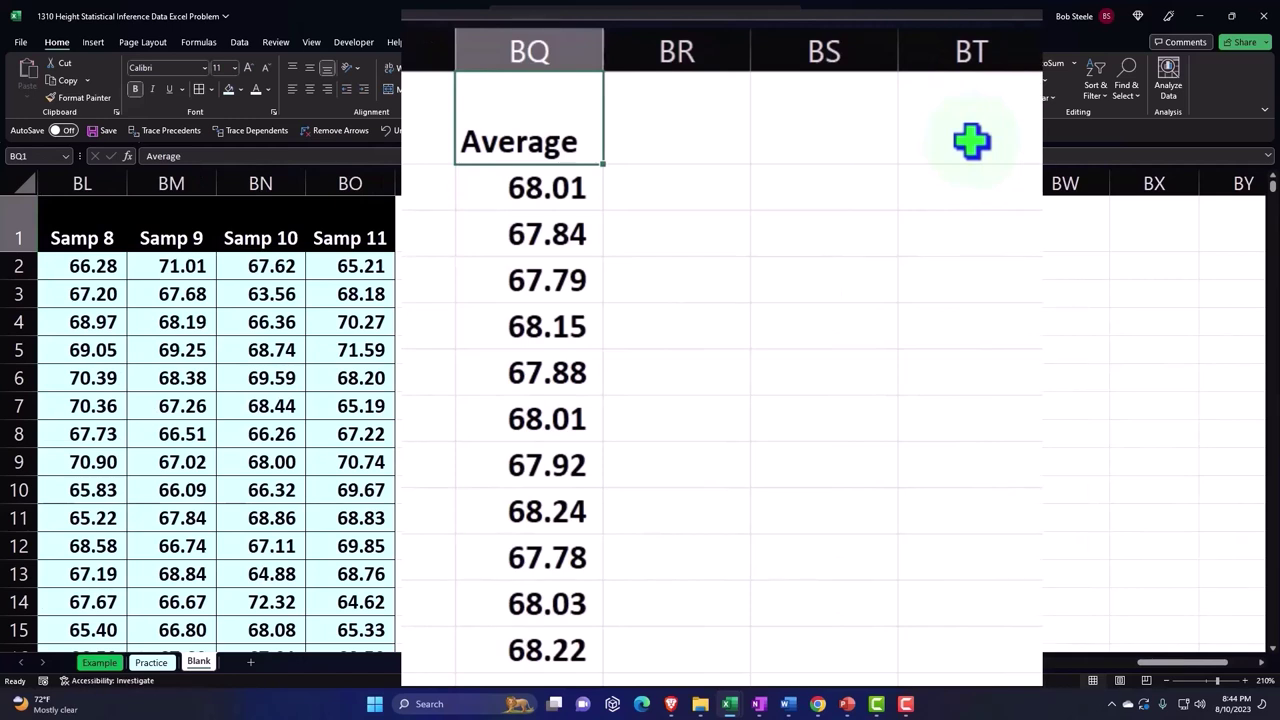
Replace the Average heading in BQ1 with "Sample Ave"
key(Down)
key(Right)
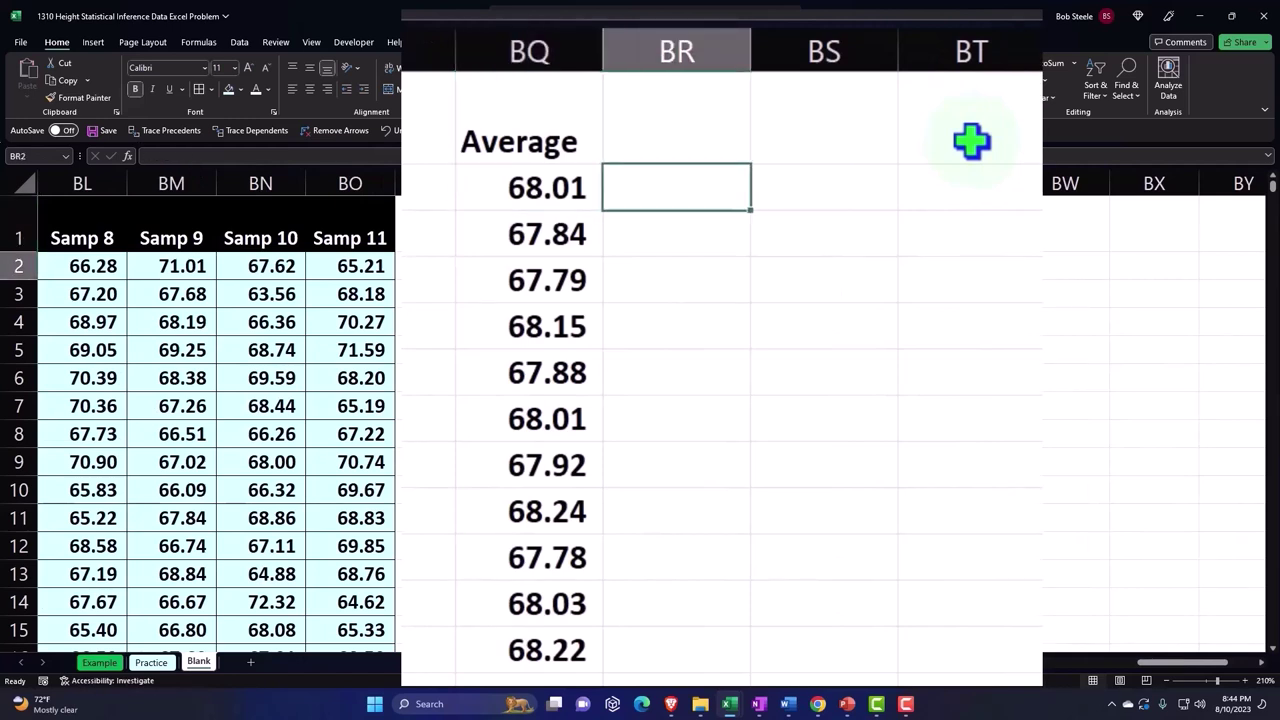
key(Up)
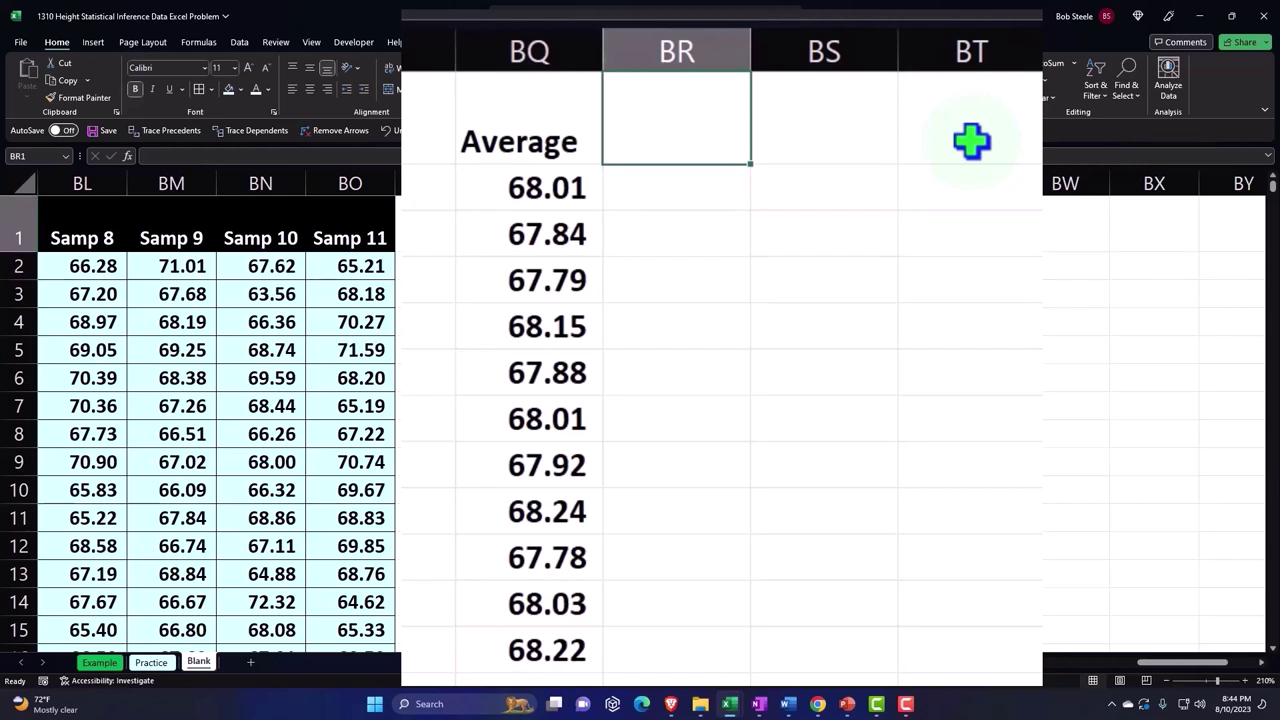
key(Down)
key(Left)
key(Up)
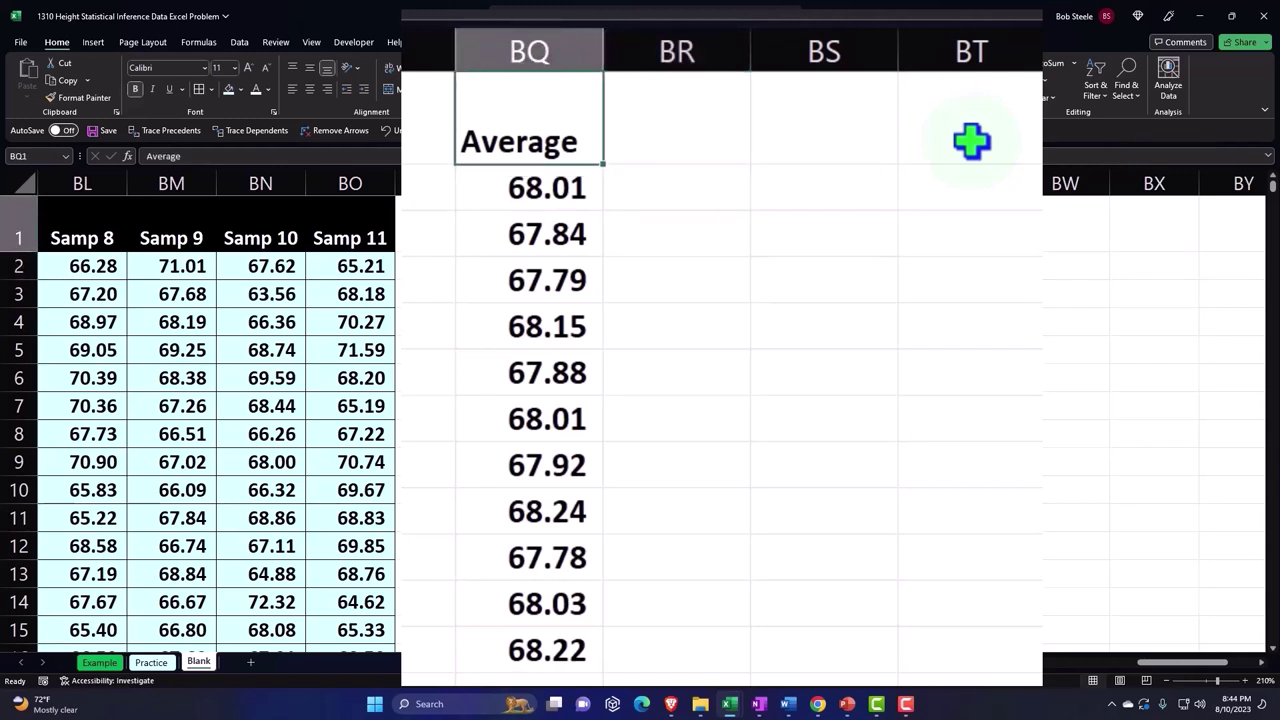
text(Samp)
key(BackSpace)
key(BackSpace)
key(BackSpace)
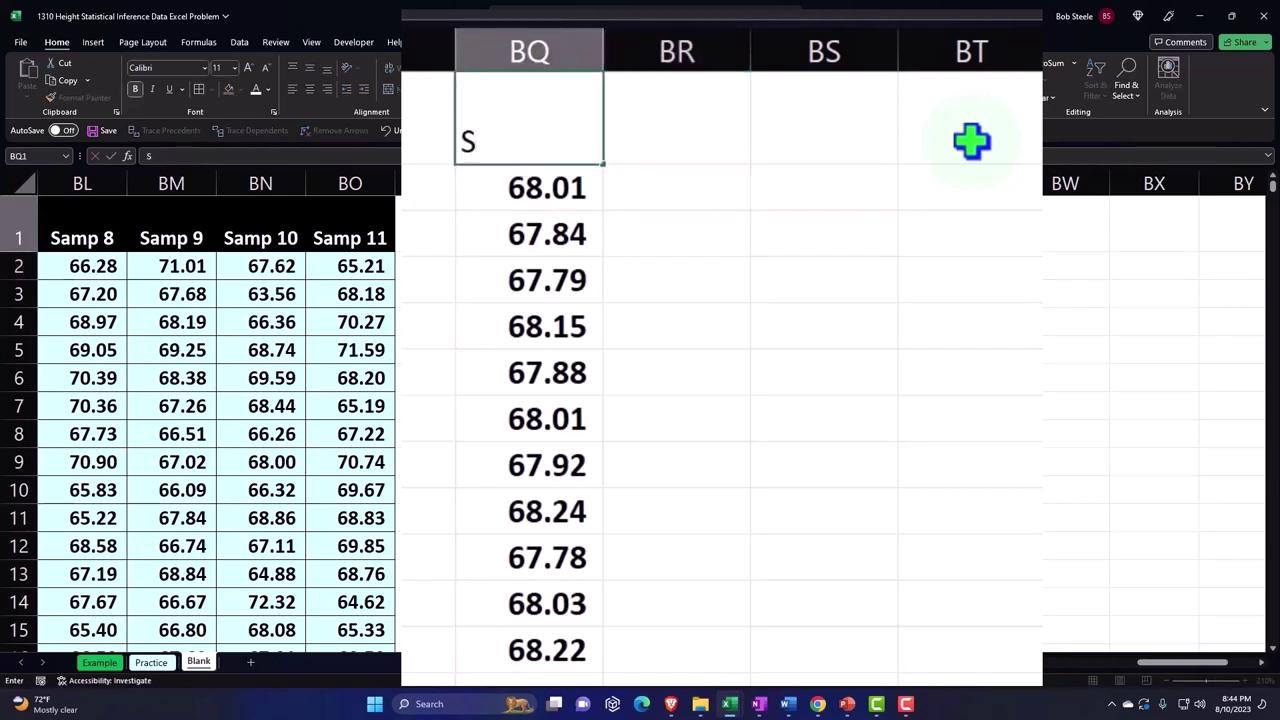
text(Sample Ave)
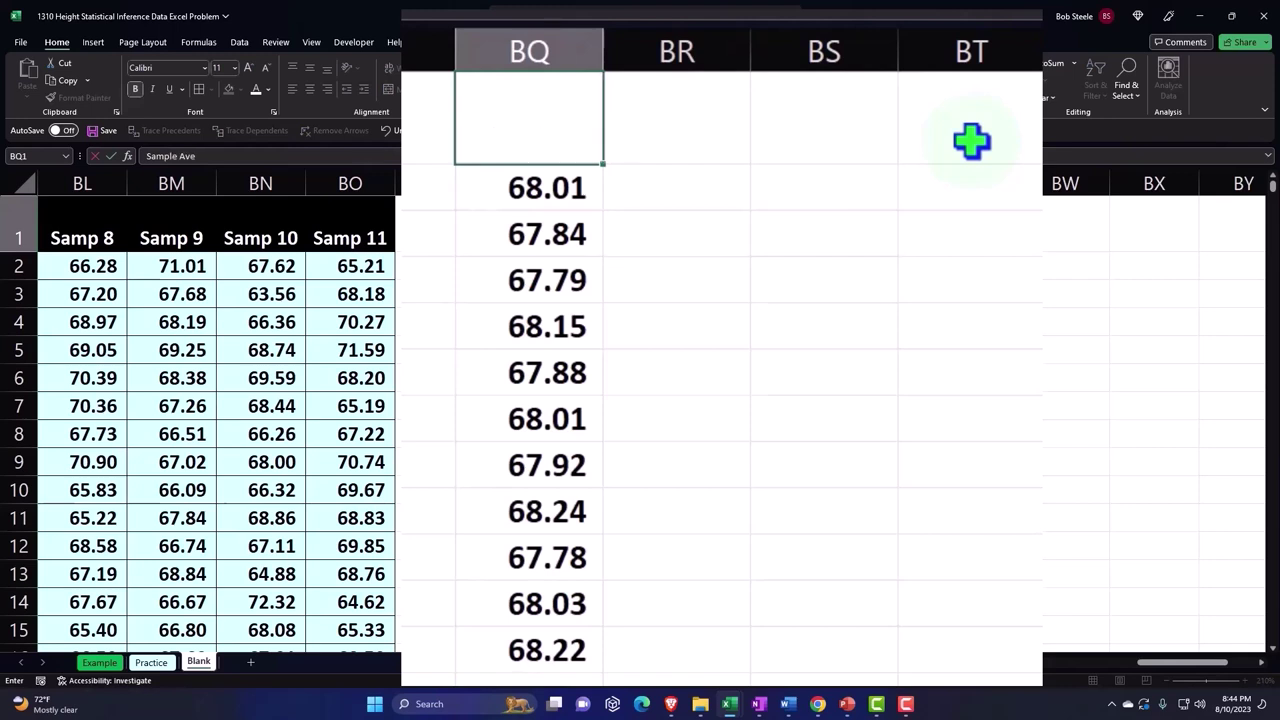
key(Tab)
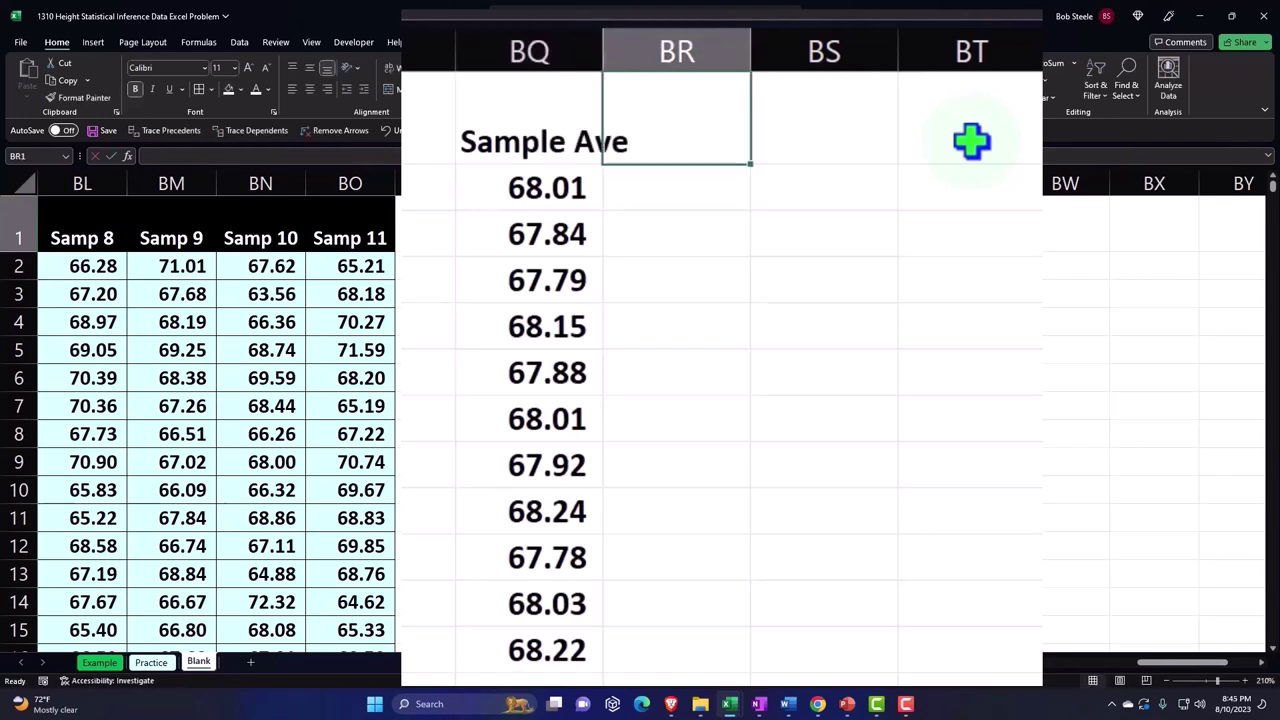
Enter the headings "Actual Ave" in BR1 and "Difference" in BS1
text(Actual Ave)
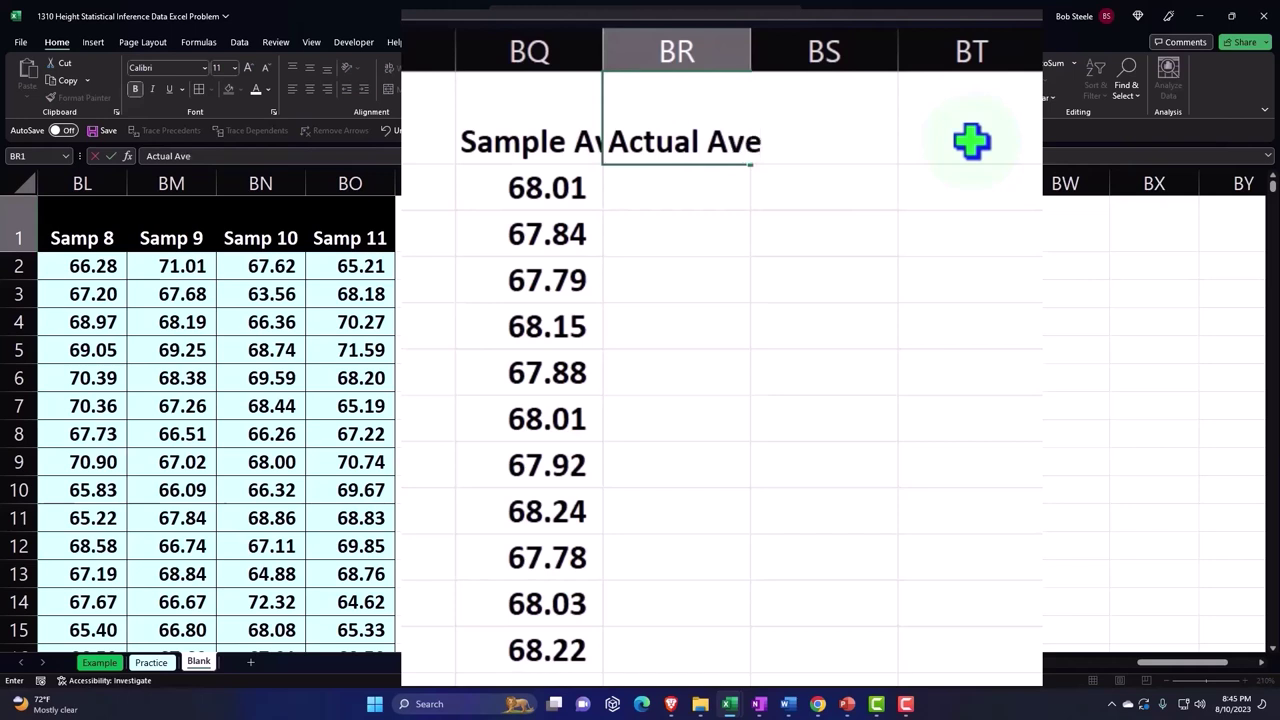
key(Tab)
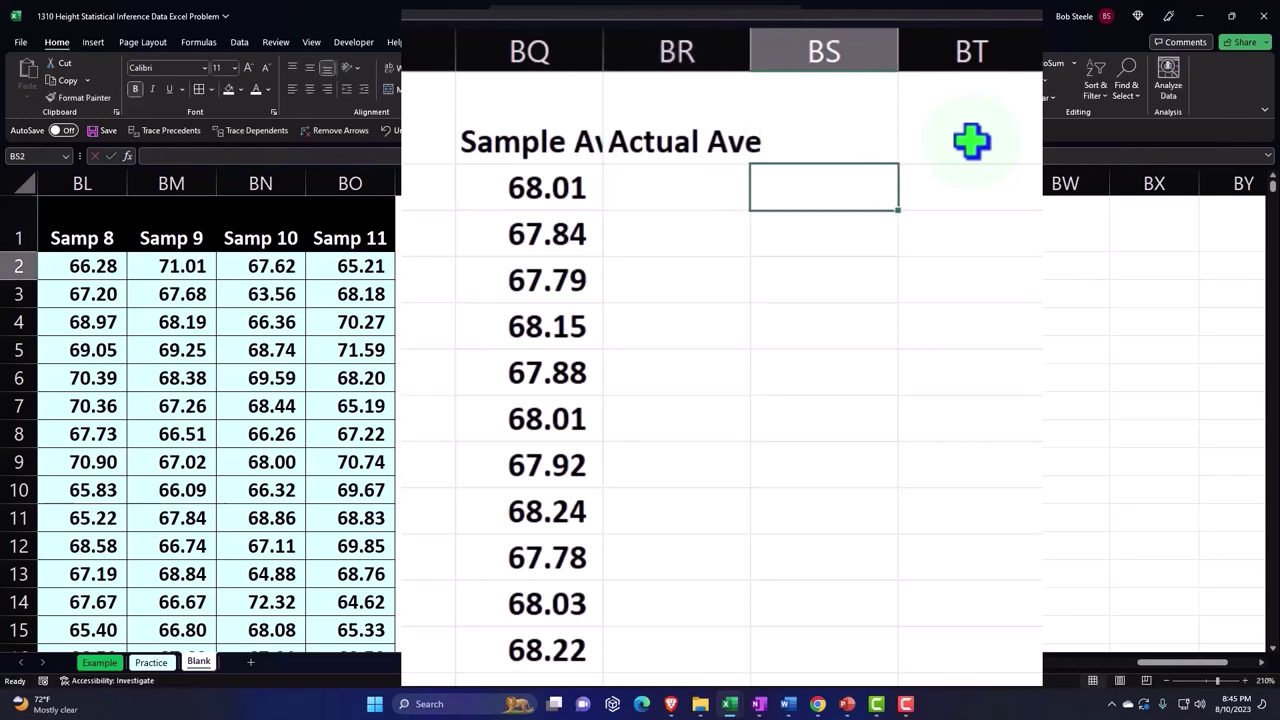
text(DIff)
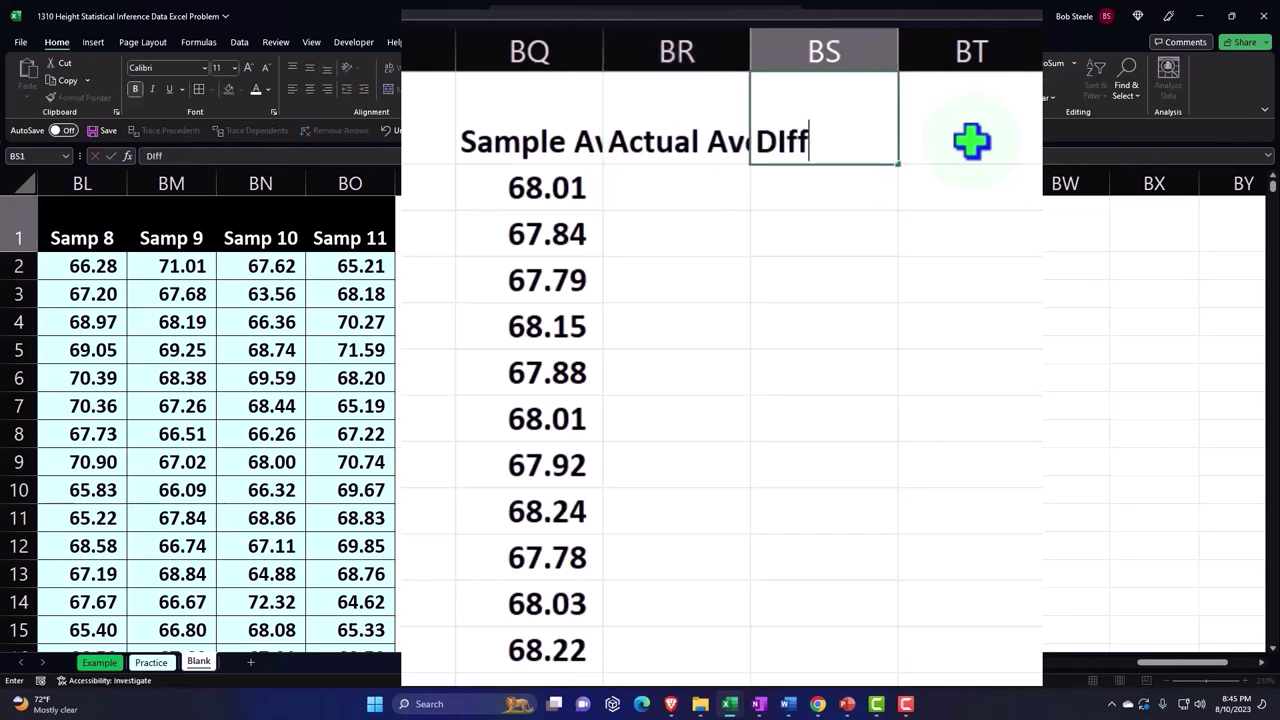
key(BackSpace)
key(BackSpace)
key(BackSpace)
text(ifference)
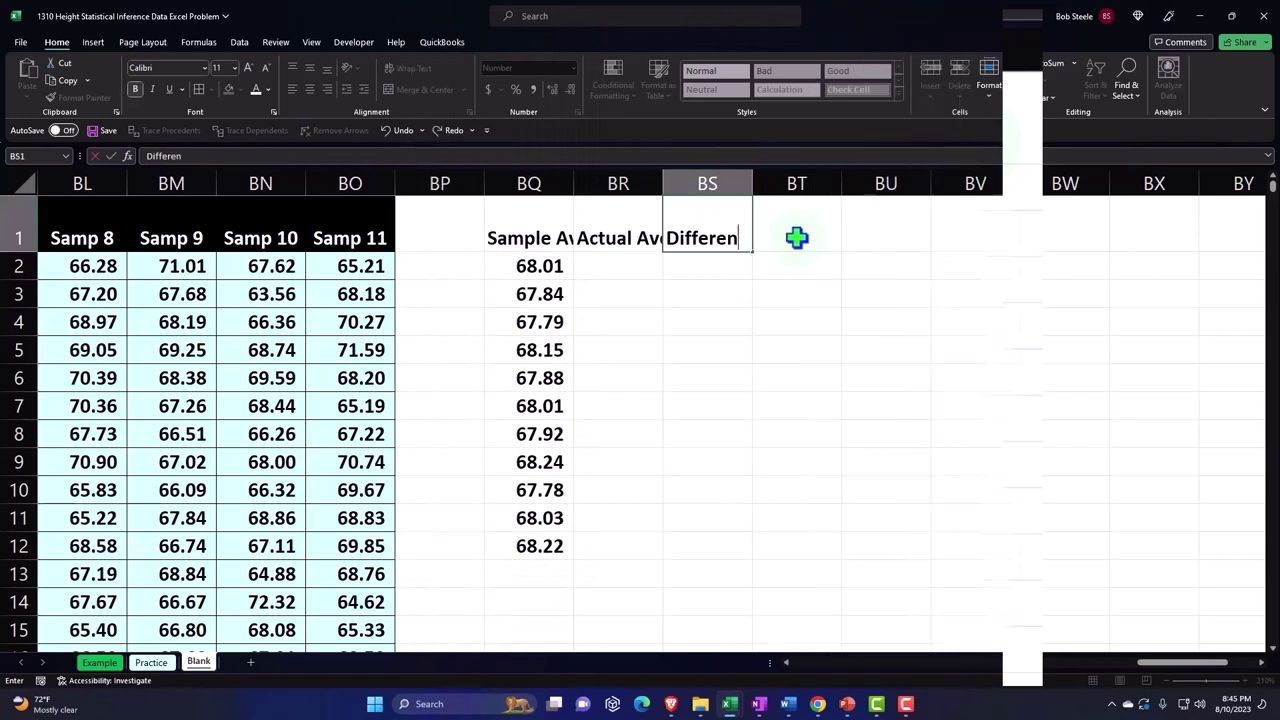
key(Return)
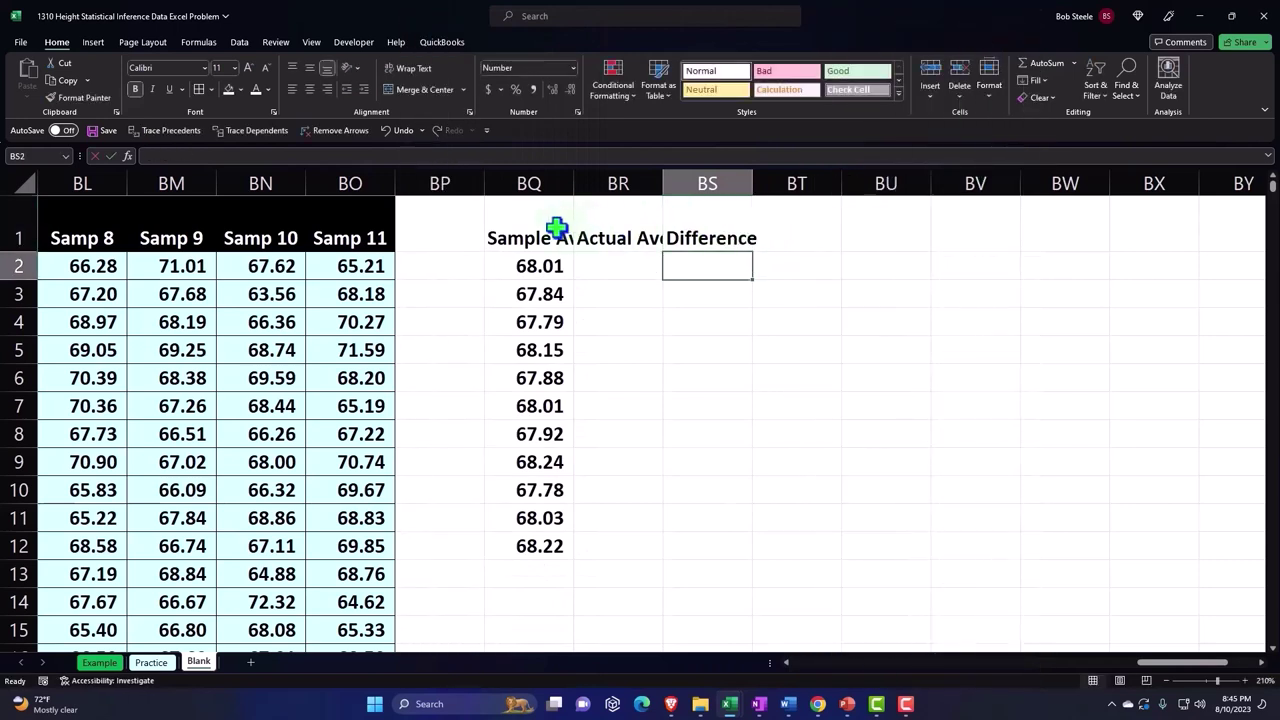
Format the headings in BQ1:BS1 with black fill, white font, wrapped text and centered alignment
drag(557, 230, 668, 235)
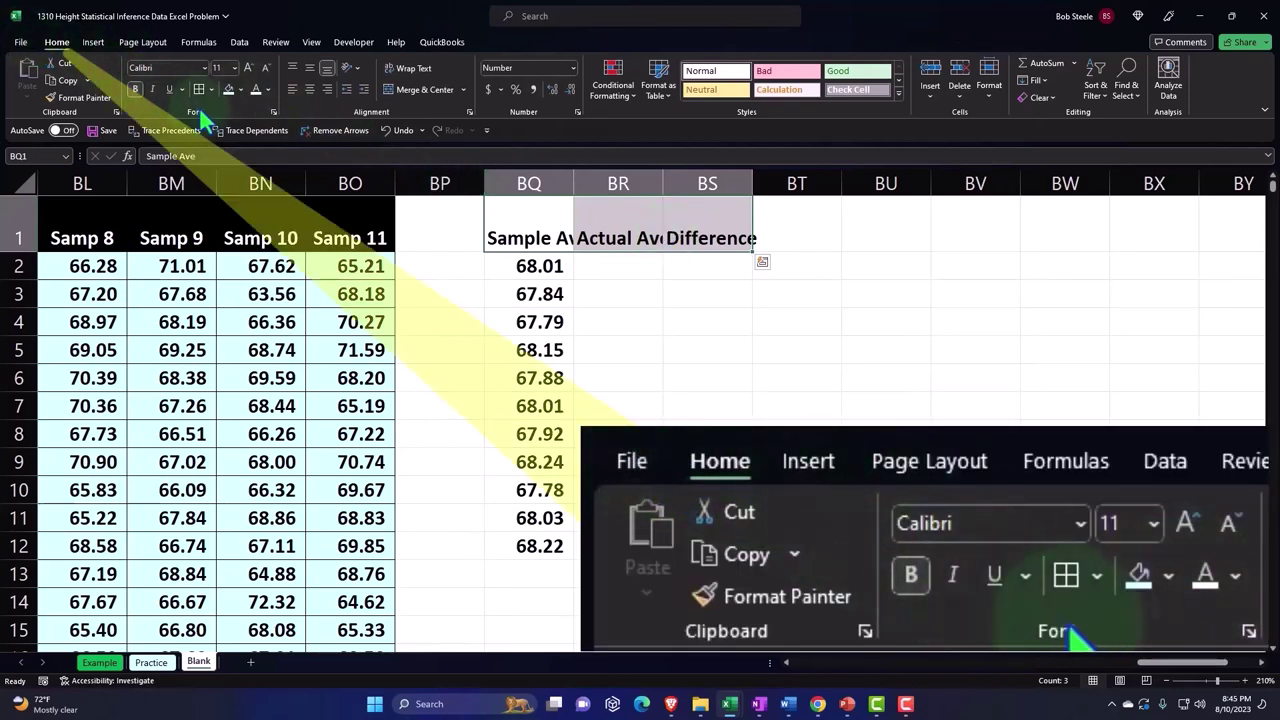
click(240, 89)
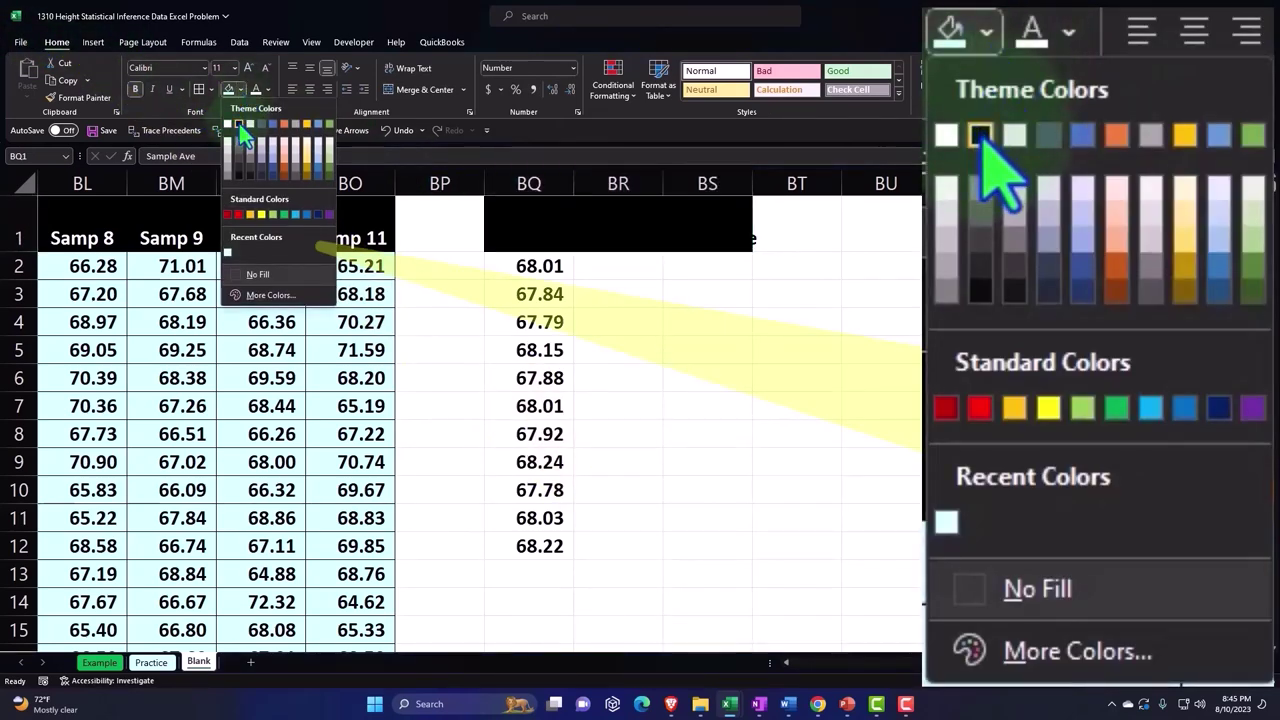
click(238, 125)
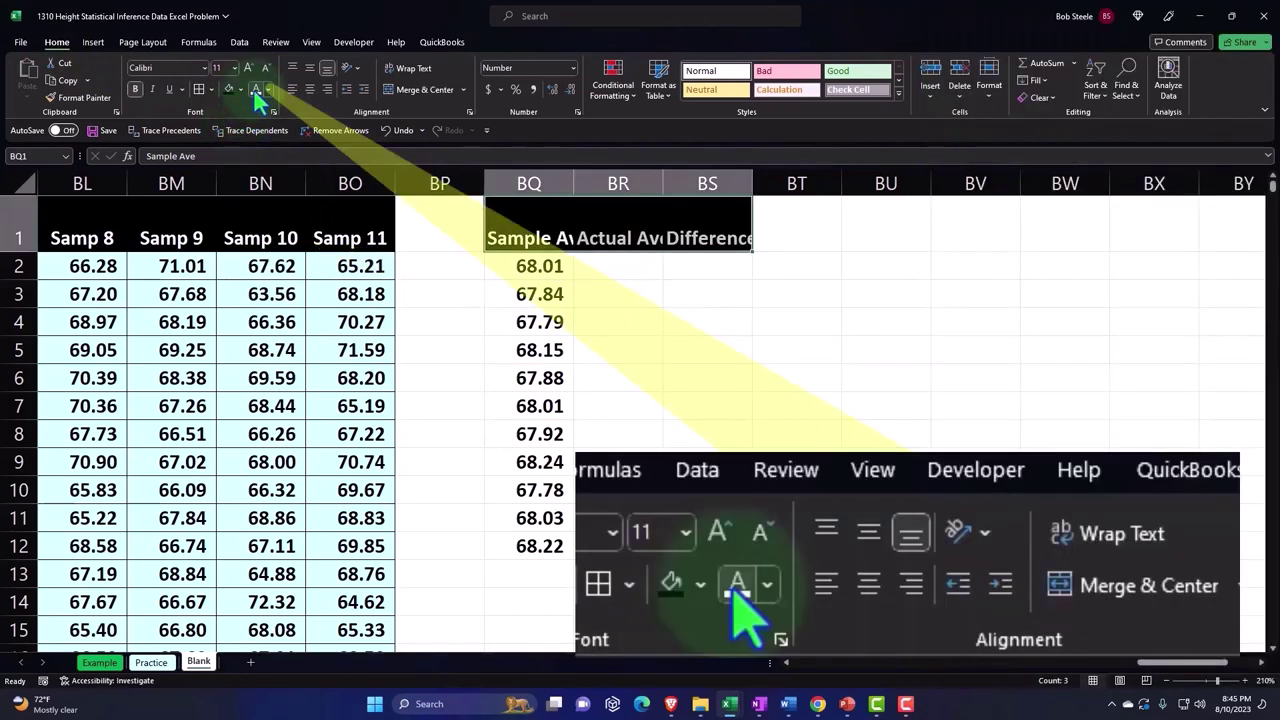
click(403, 75)
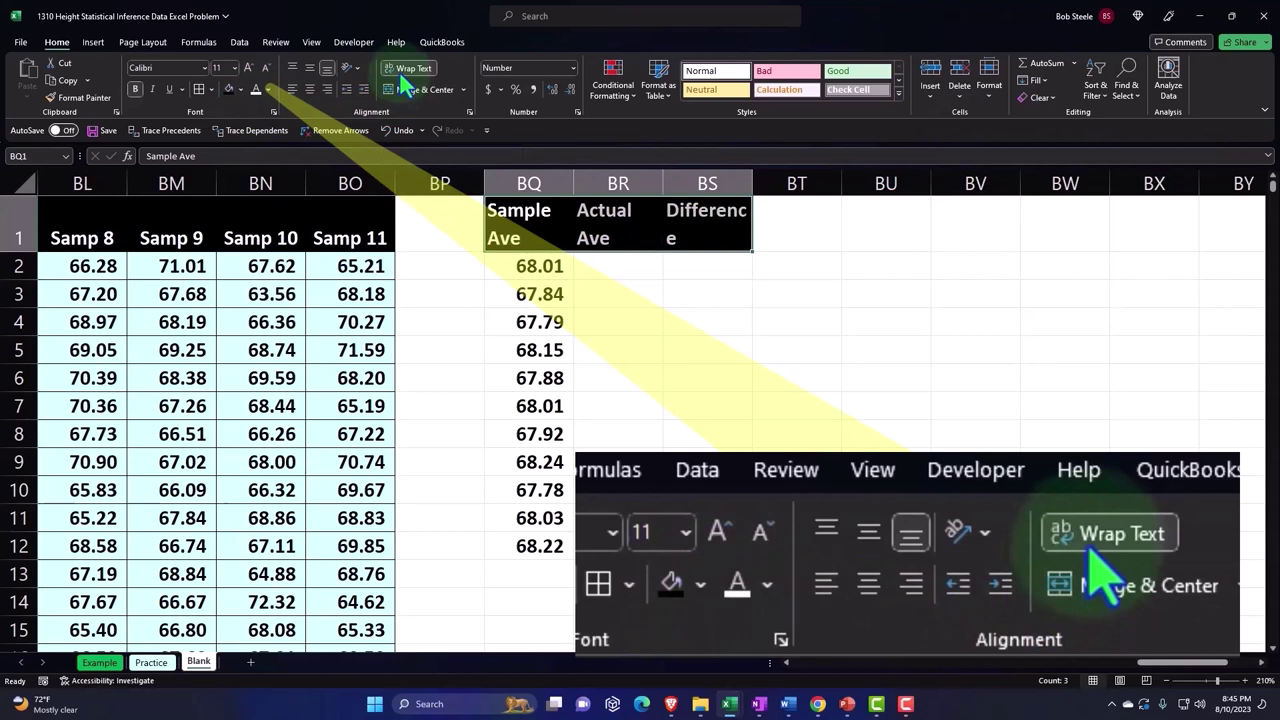
click(310, 90)
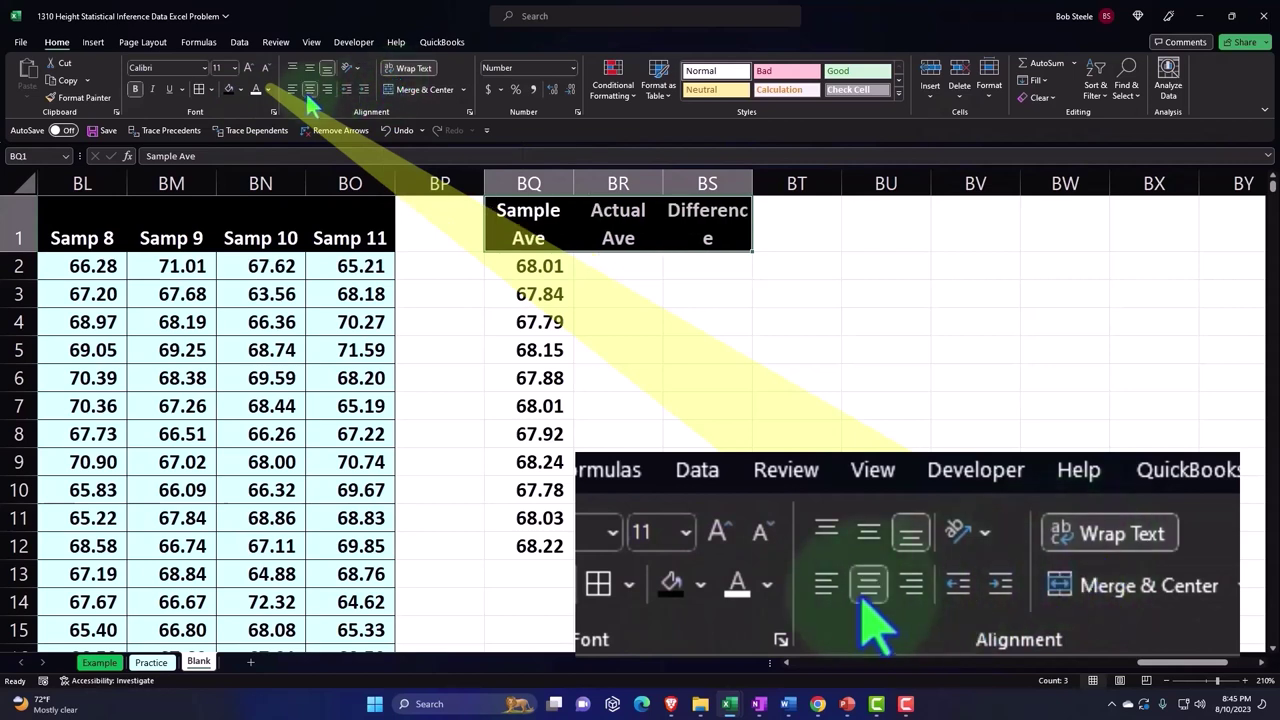
Link BR2 to the population's Average Mean value in BG104, in the statistics block beneath the sample data
click(601, 268)
text(=)
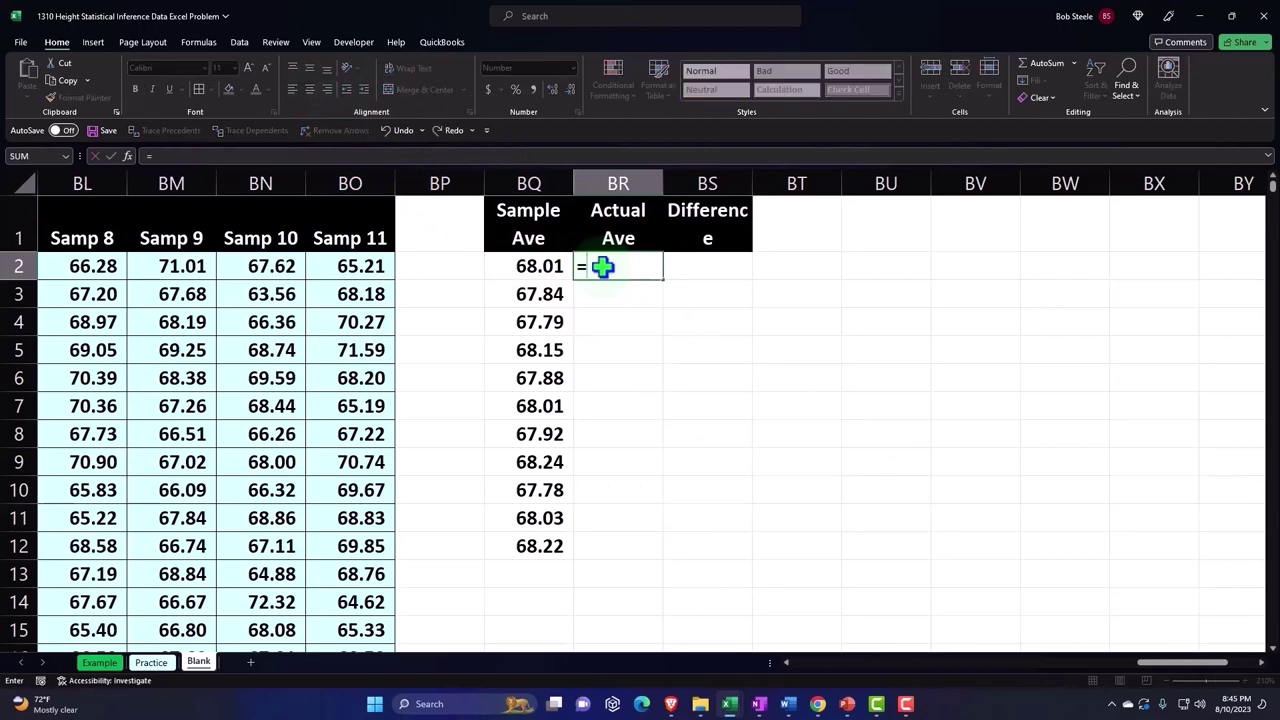
key(Down)
key(Down)
key(Down)
key(Down)
key(Down)
key(Down)
key(Down)
key(Down)
key(Down)
key(Down)
key(Down)
key(Down)
key(Down)
key(Down)
key(Down)
key(Down)
key(Down)
key(Down)
key(Down)
key(Down)
key(Down)
key(Down)
key(Down)
key(Down)
key(Down)
key(Down)
key(Down)
key(Down)
key(Down)
key(Down)
key(Down)
key(Down)
key(Down)
key(Down)
key(Down)
key(Down)
key(Down)
key(Down)
key(Down)
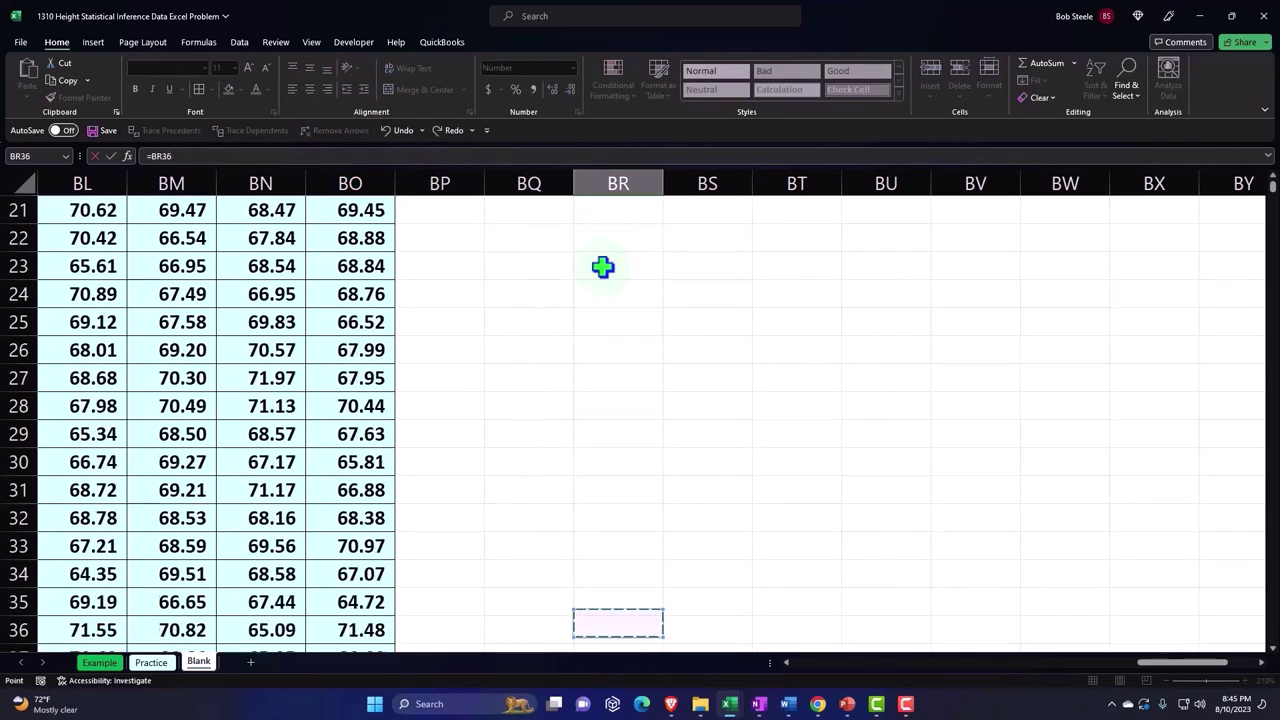
key(Left)
key(Left)
key(Left)
key(Left)
key(Left)
key(Left)
key(Left)
key(Left)
key(Left)
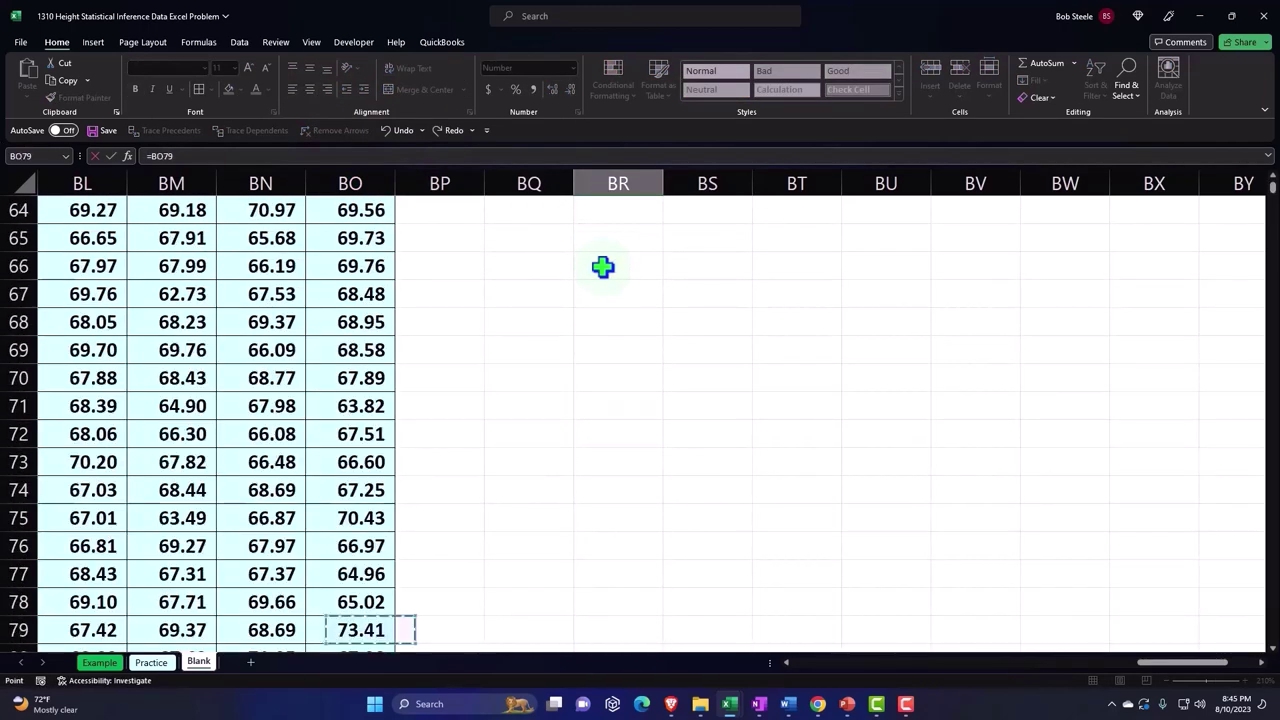
key(Down)
key(Down)
key(Down)
key(Down)
key(Down)
key(Down)
key(Down)
key(Down)
key(Down)
key(Down)
key(Down)
key(Down)
key(Down)
key(Down)
key(Down)
key(Down)
key(Down)
key(Down)
key(Down)
key(Down)
key(Down)
key(Down)
key(Down)
key(Down)
key(Down)
key(Down)
key(Down)
key(Down)
key(Down)
key(Down)
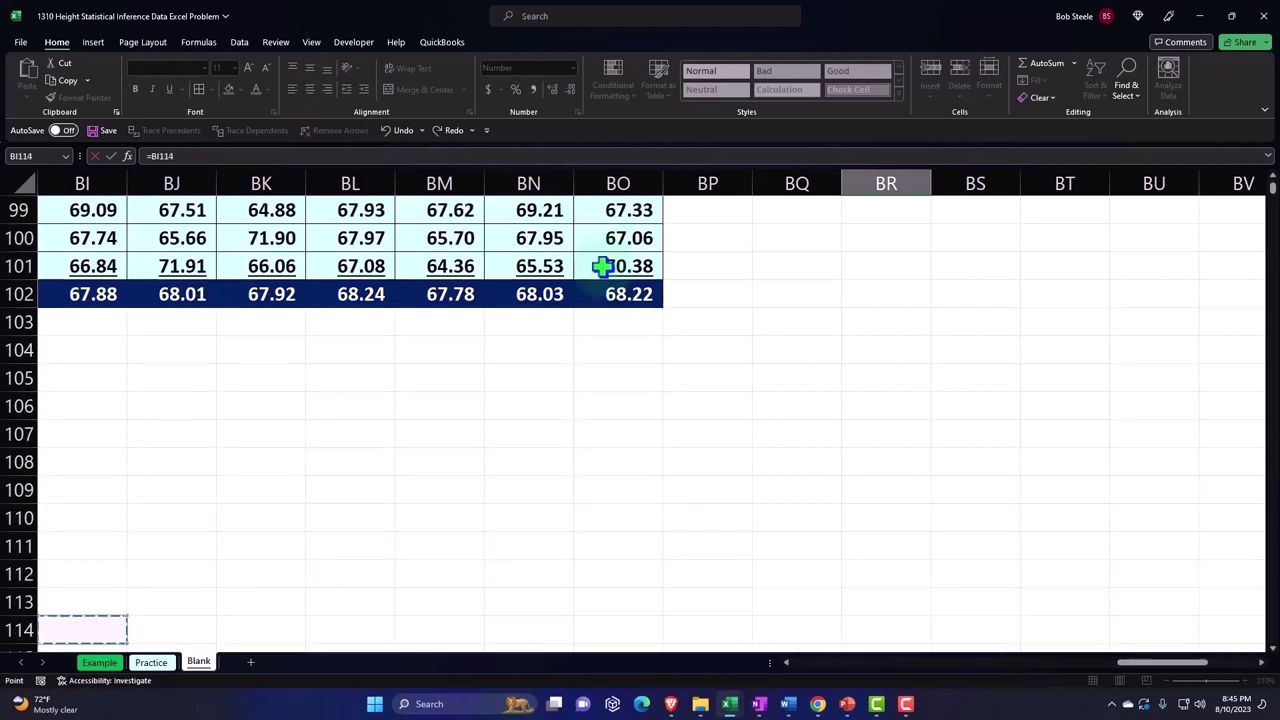
key(Left)
key(Left)
key(Left)
key(Left)
key(Up)
key(Up)
key(Up)
key(Up)
key(Up)
key(Up)
key(Up)
key(Up)
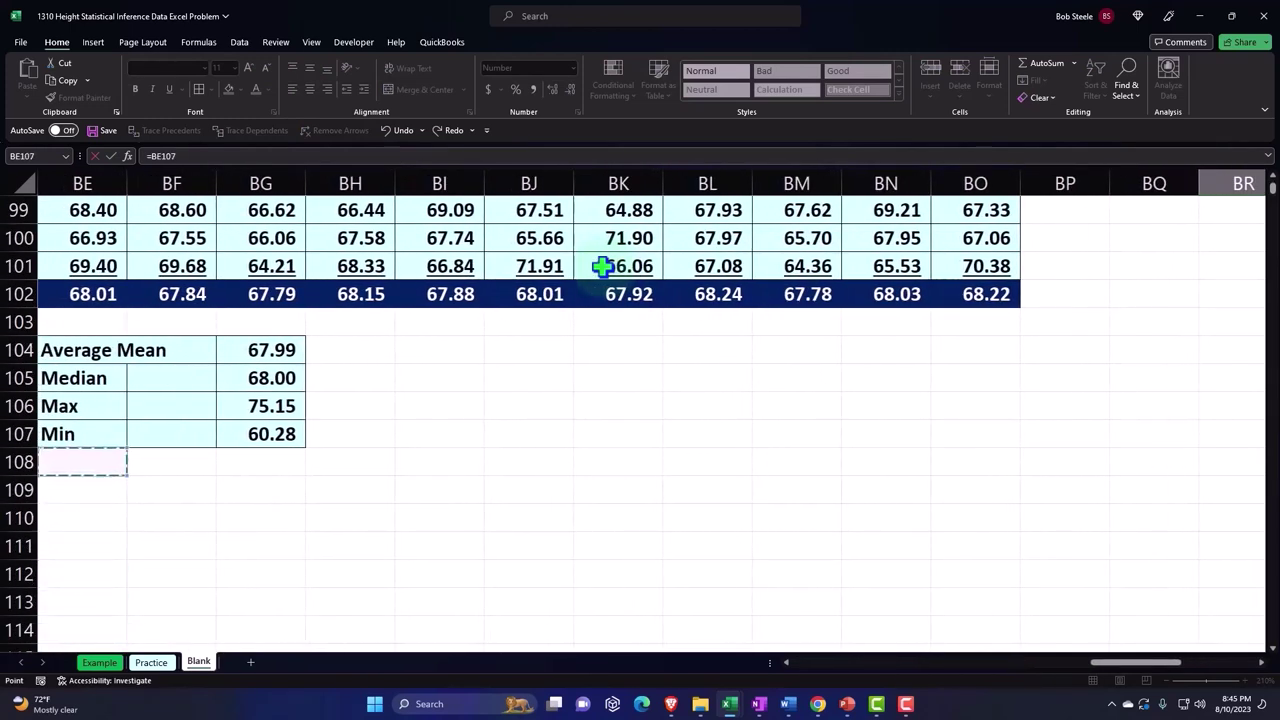
key(Right)
key(Right)
key(Return)
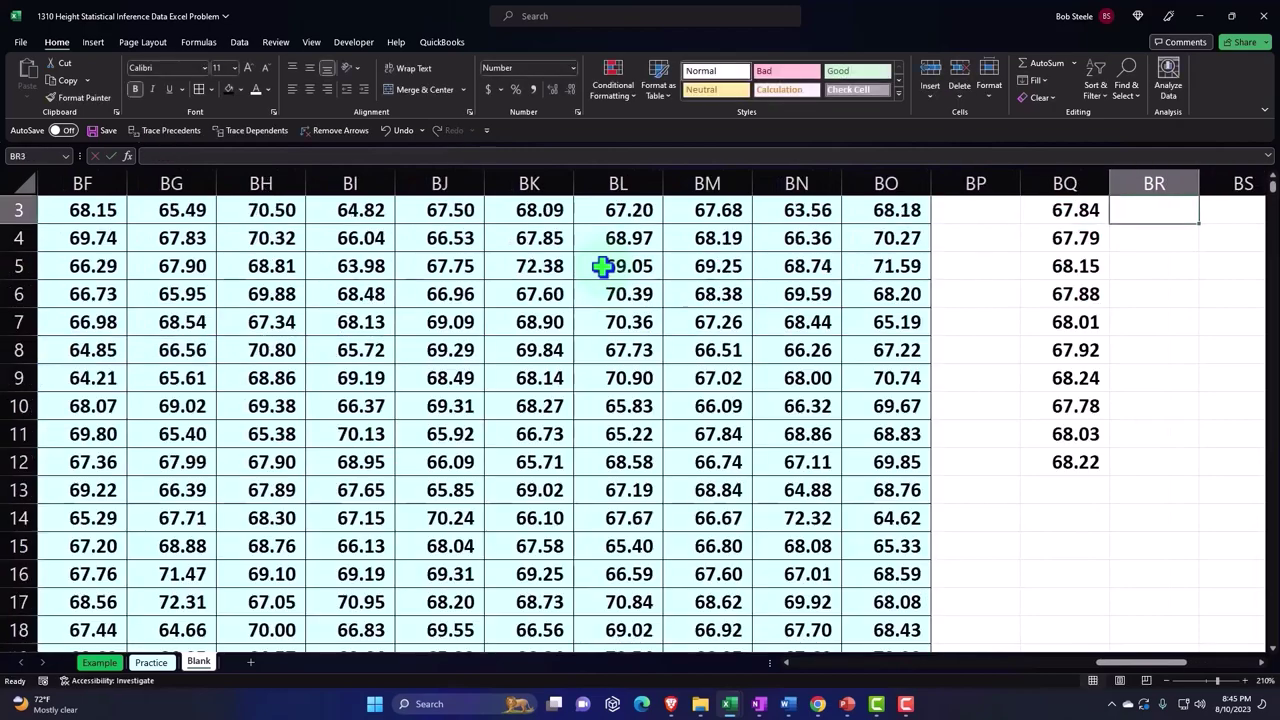
Enter the formula =BR2 in BR3 to repeat the actual average from the cell above
key(Right)
key(Right)
key(Right)
key(Right)
key(Left)
key(Up)
key(Up)
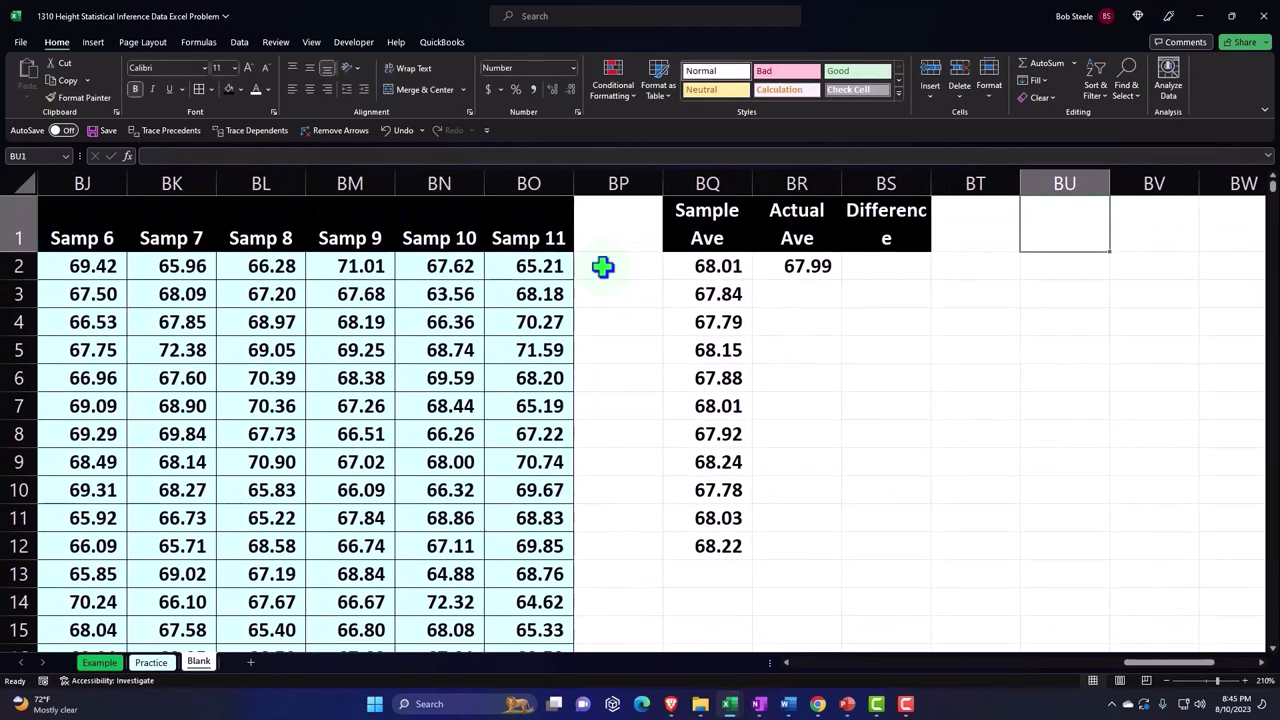
key(Down)
key(Down)
key(Left)
key(Left)
key(Left)
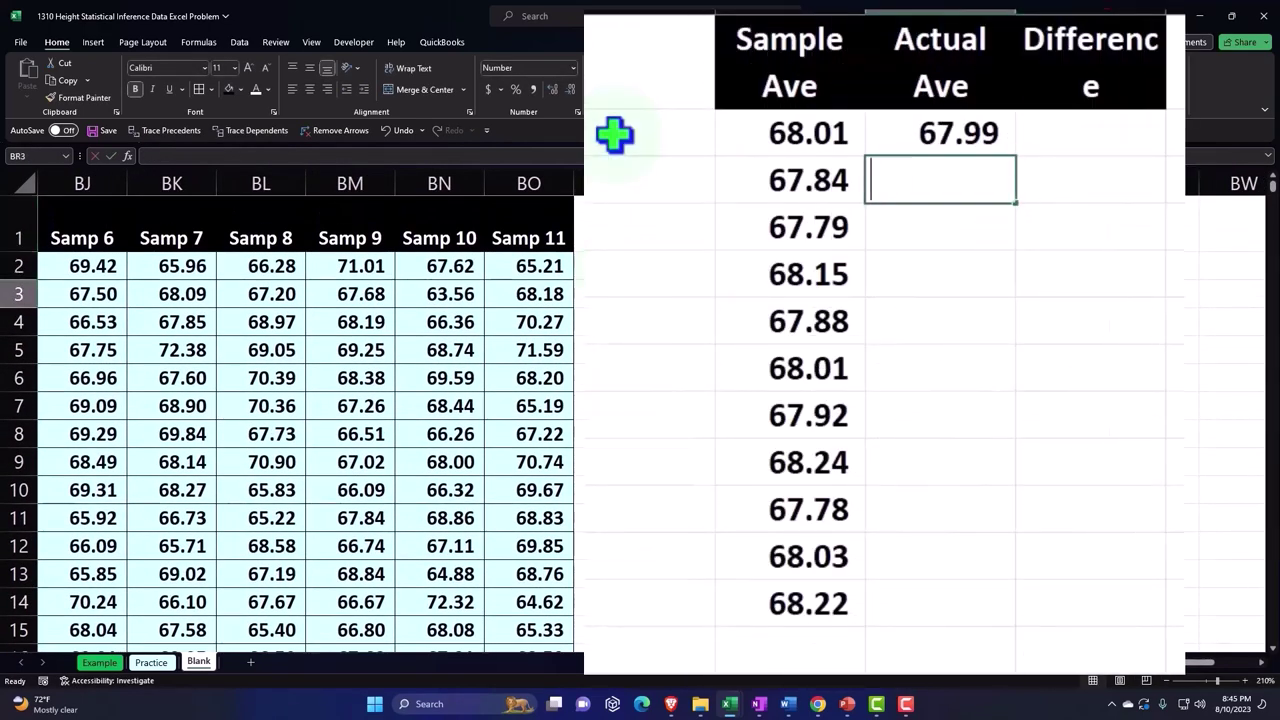
text(=)
key(Up)
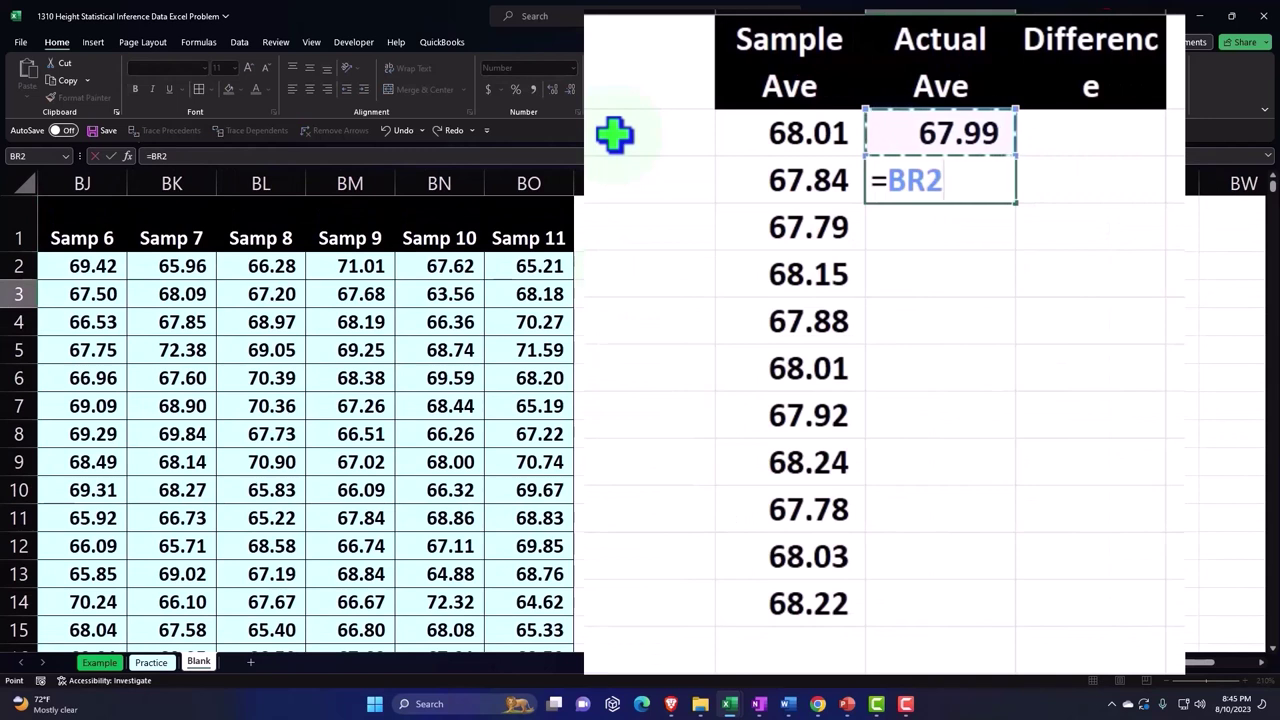
key(Return)
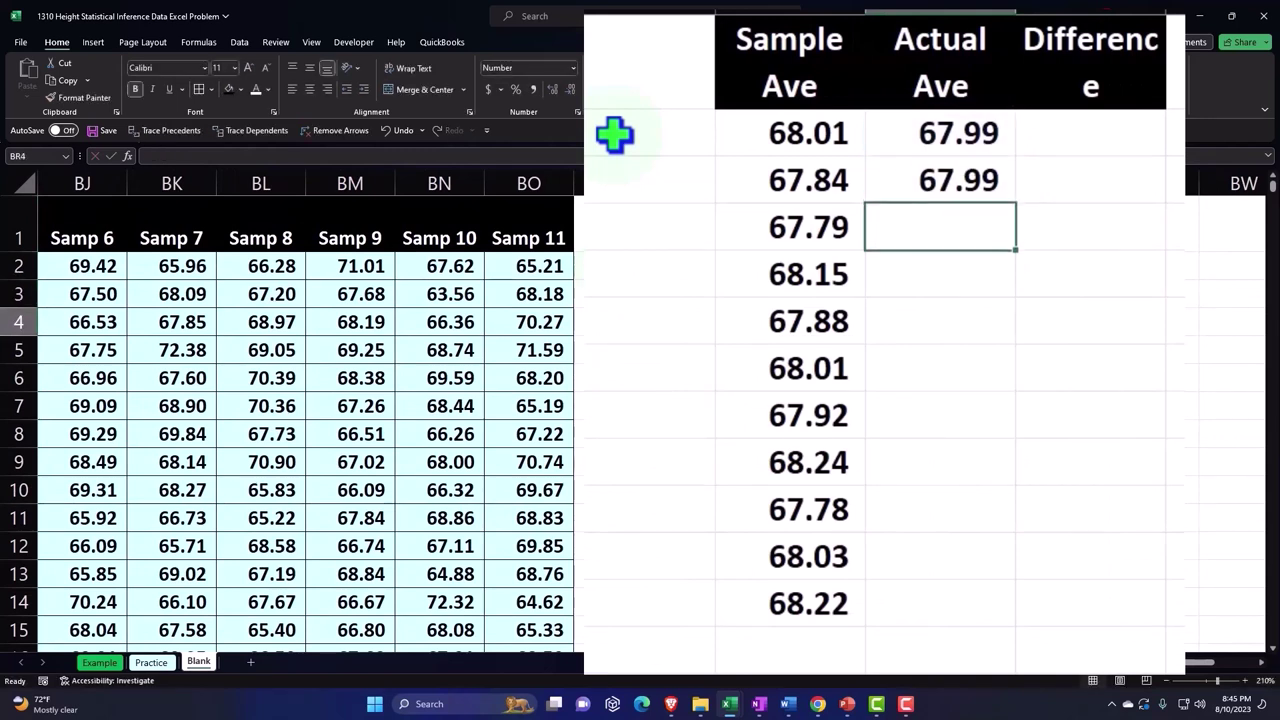
Fill the BR3 formula down through BR12 and check the copied formula in BR10
click(990, 185)
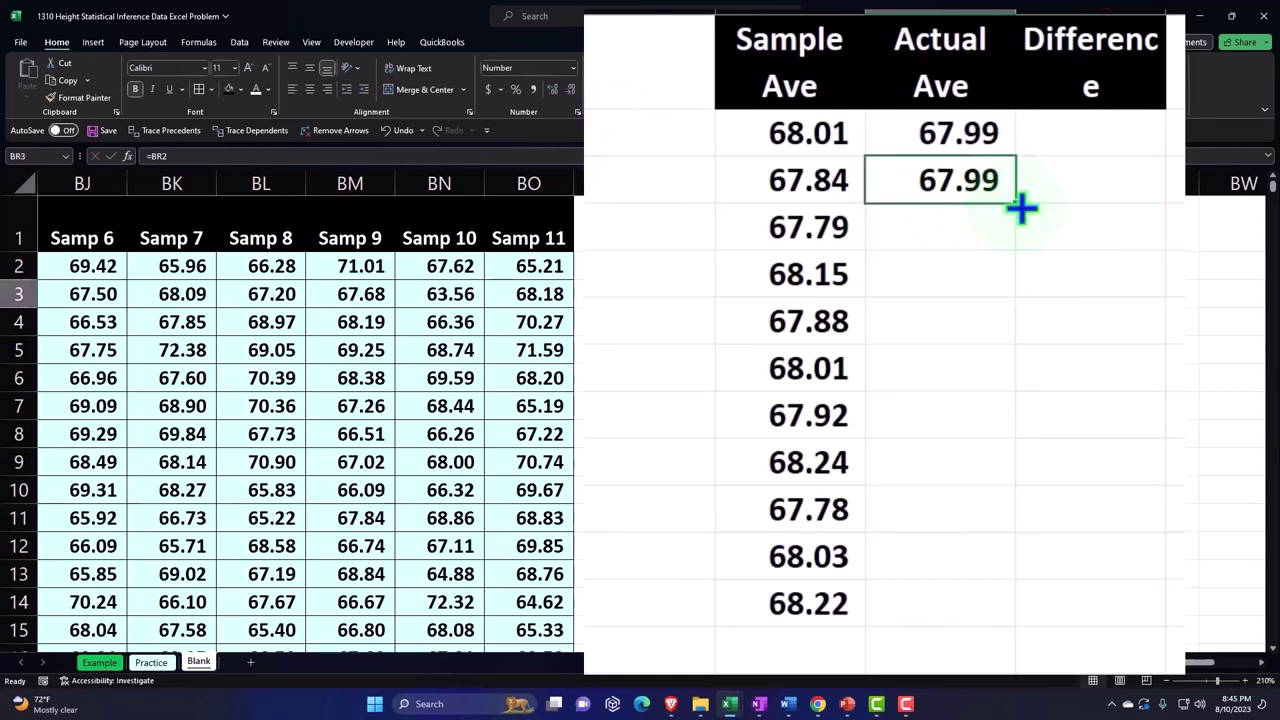
drag(1020, 214, 1000, 612)
double_click(978, 512)
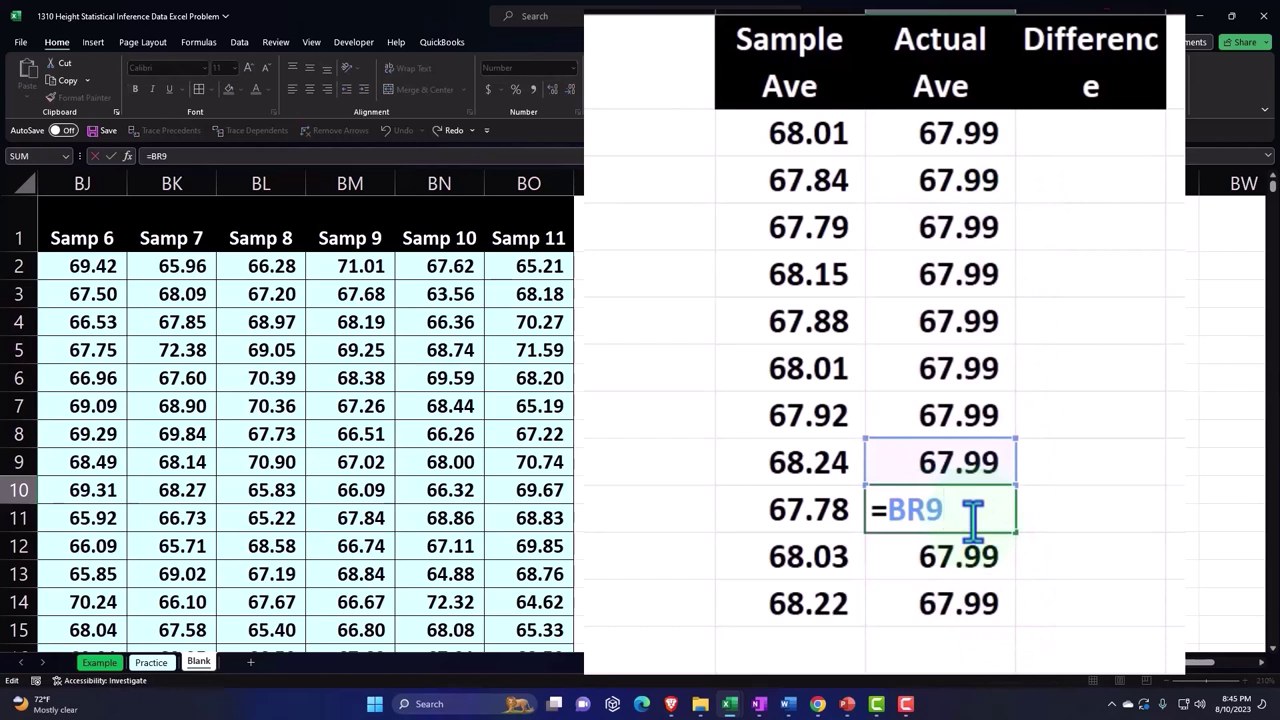
key(Return)
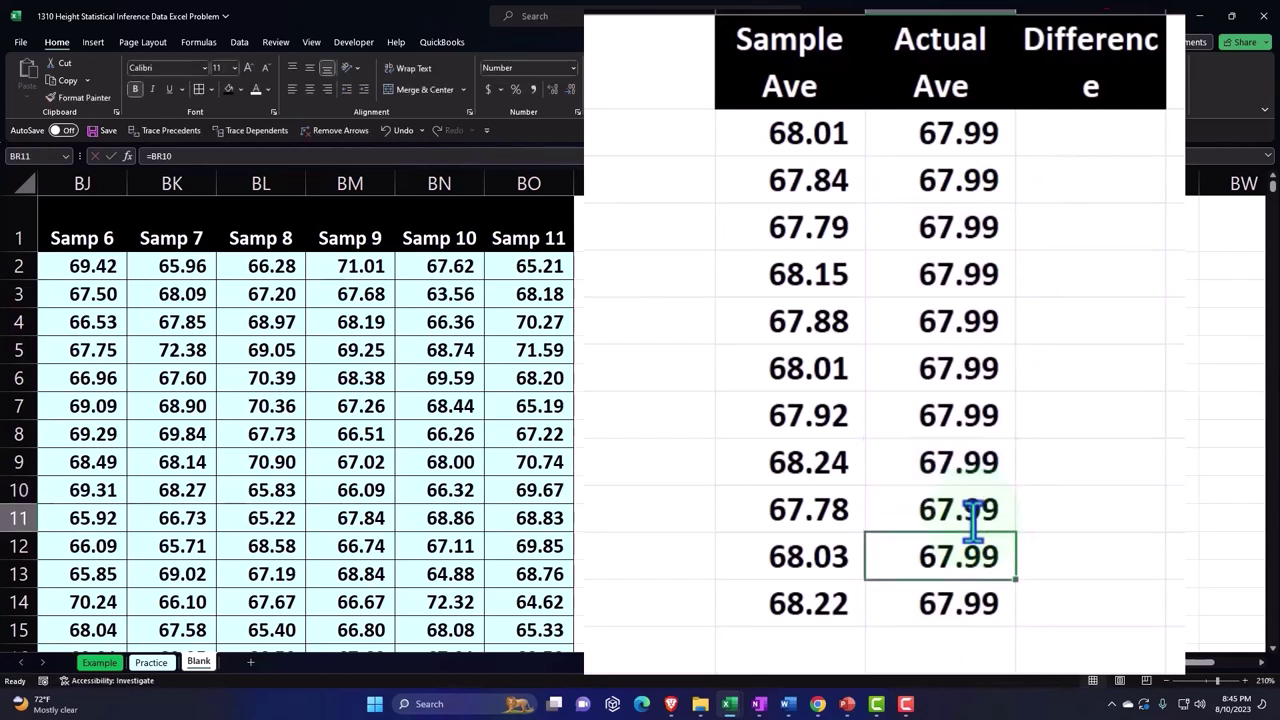
Calculate sample average minus actual average in BS2 with =BQ2-BR2 and fill the formula down through BS12
click(1085, 145)
text(=)
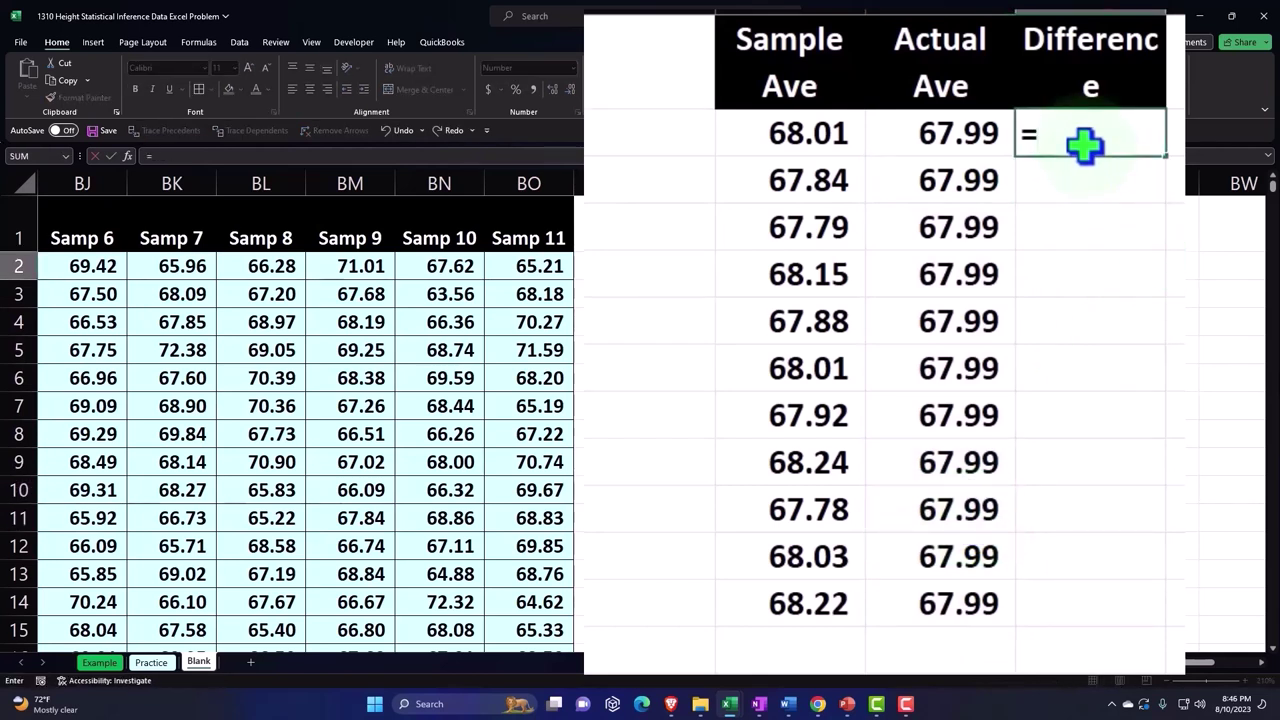
key(Left)
key(Left)
text(-)
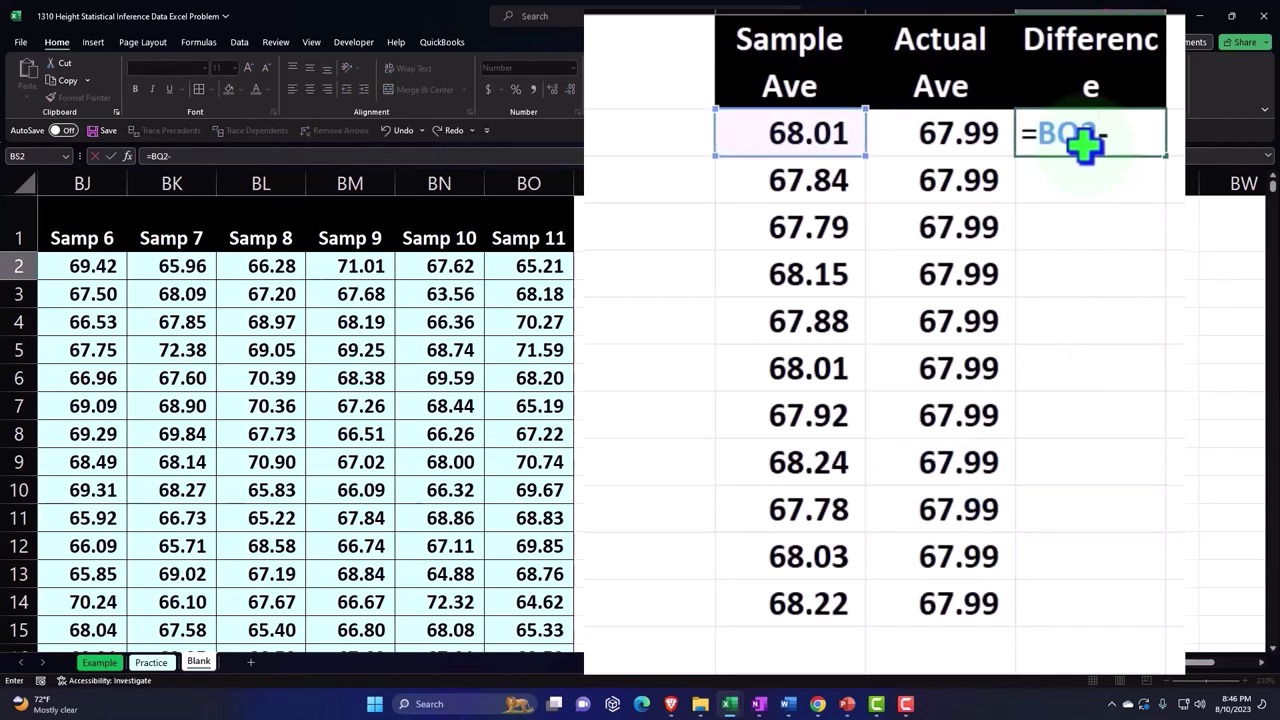
key(Left)
key(Return)
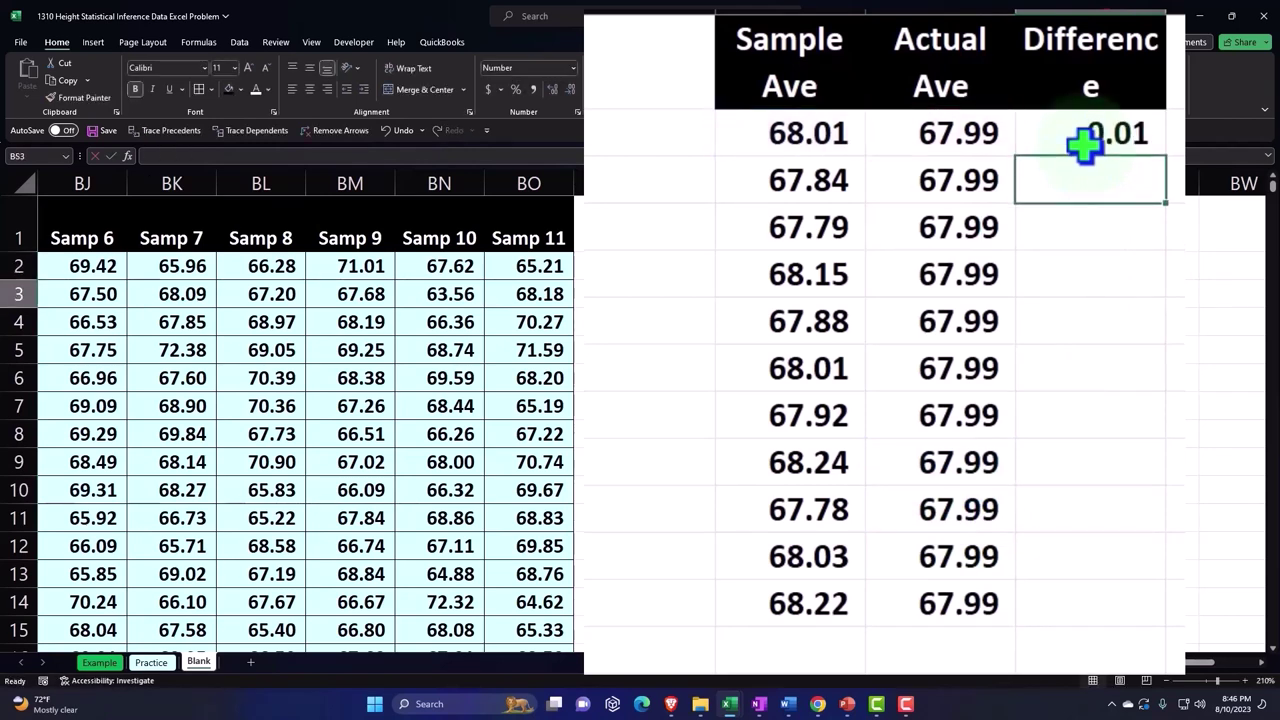
click(902, 265)
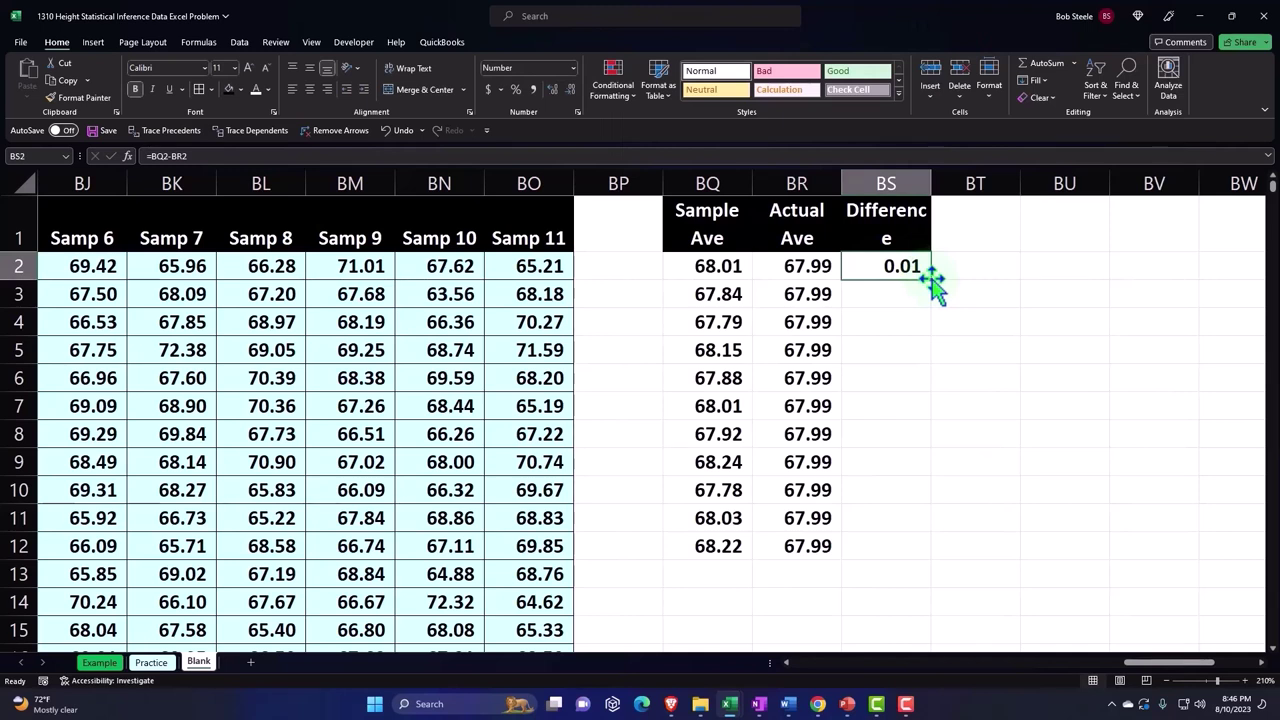
double_click(931, 279)
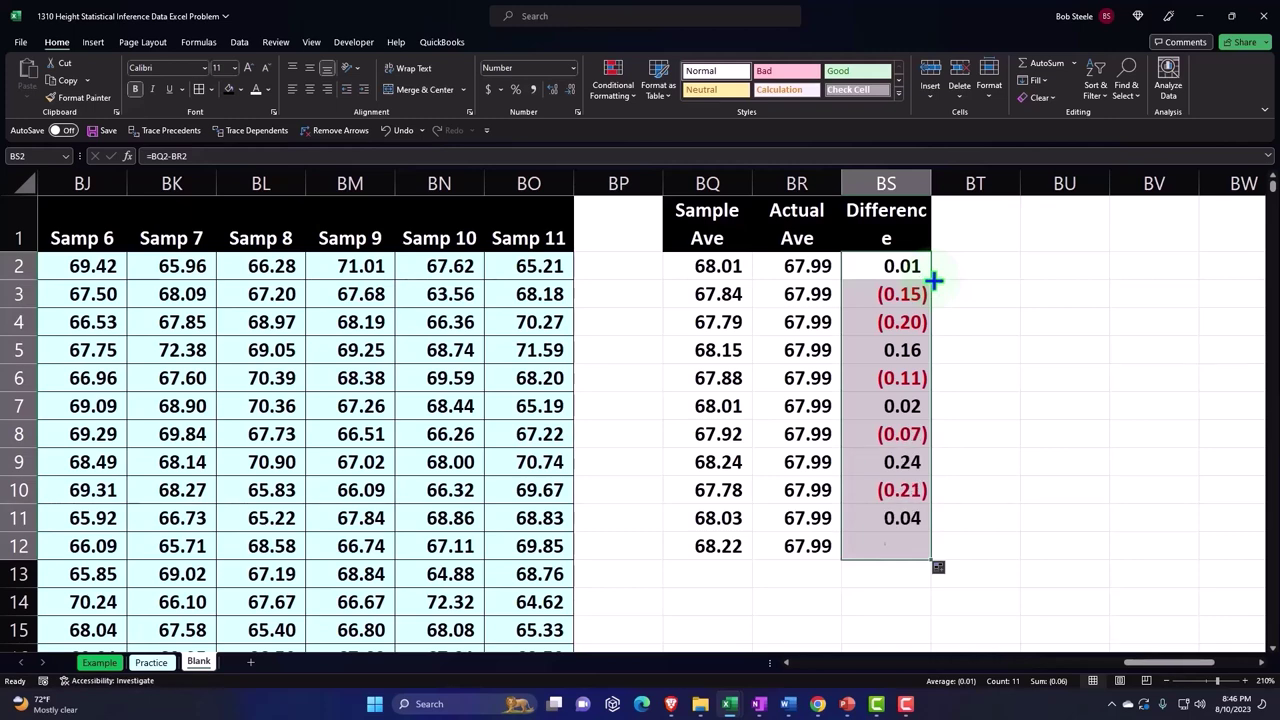
Narrow the blank spacer column BP between the sample data and the comparison table
drag(662, 183, 595, 196)
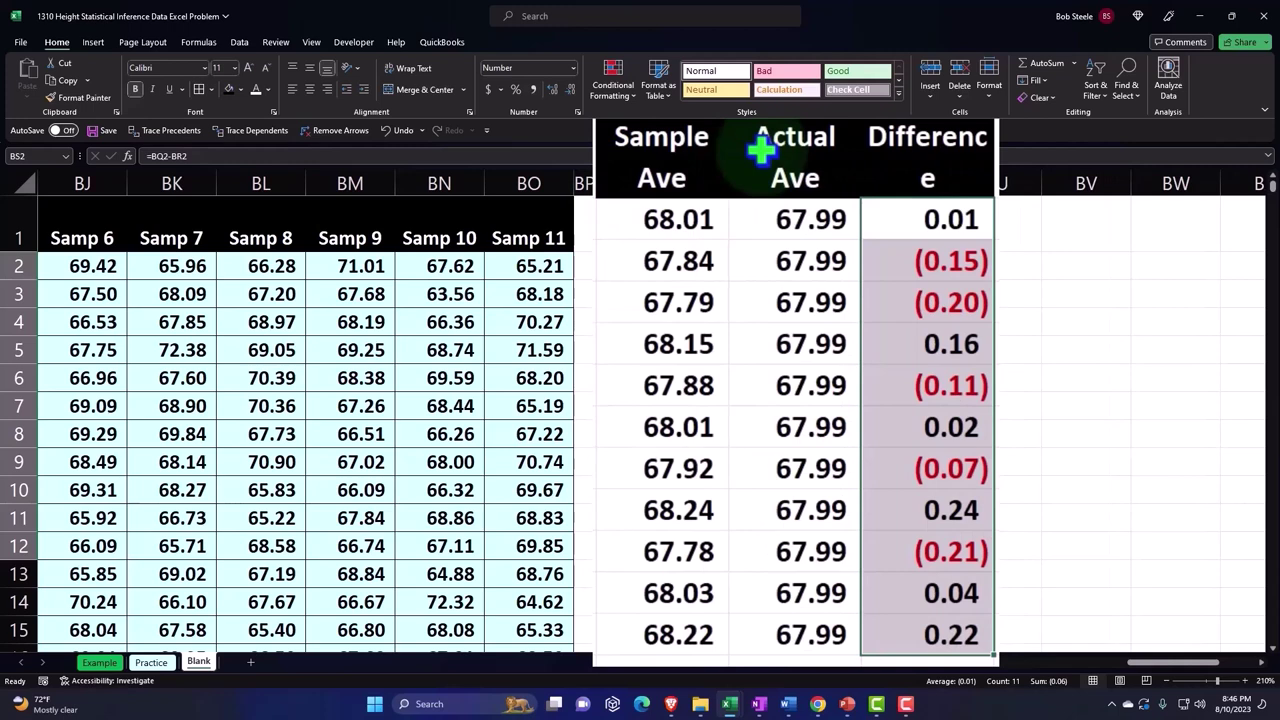
click(695, 342)
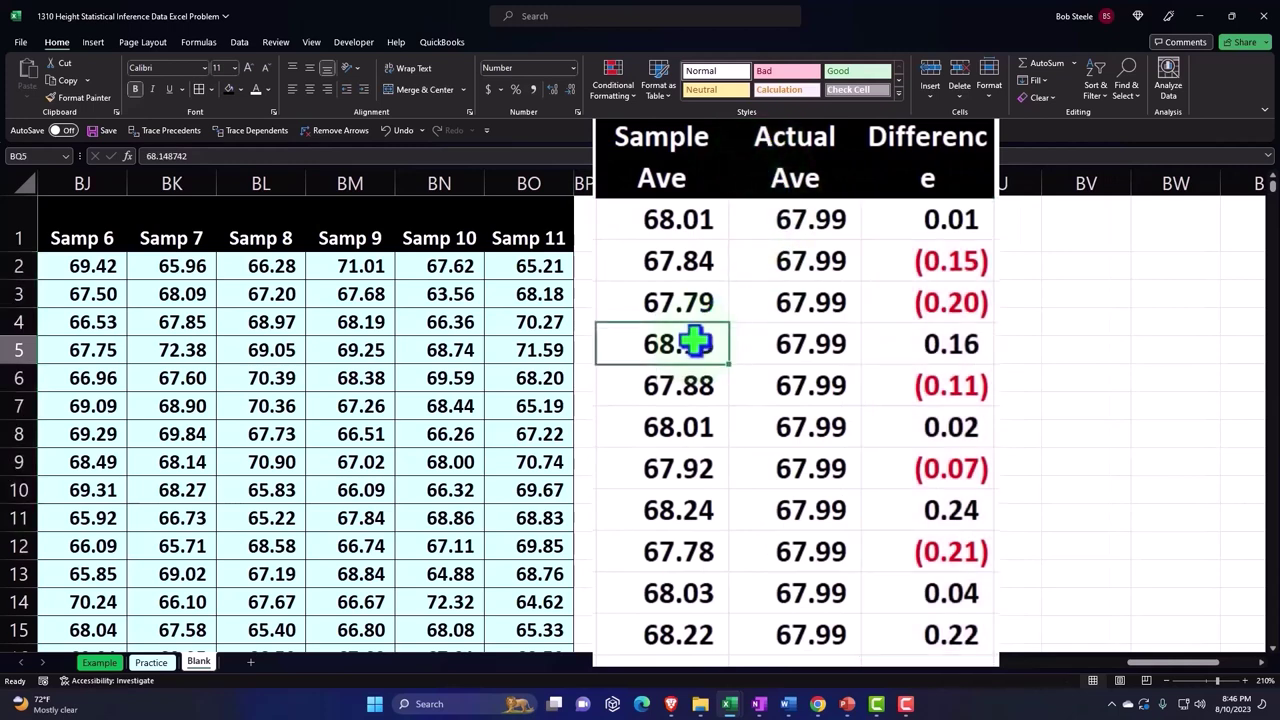
Review the sample data columns from Samp 11 back to the Height (Inches) column, including Samp 2
click(536, 433)
key(Left)
key(Left)
key(Left)
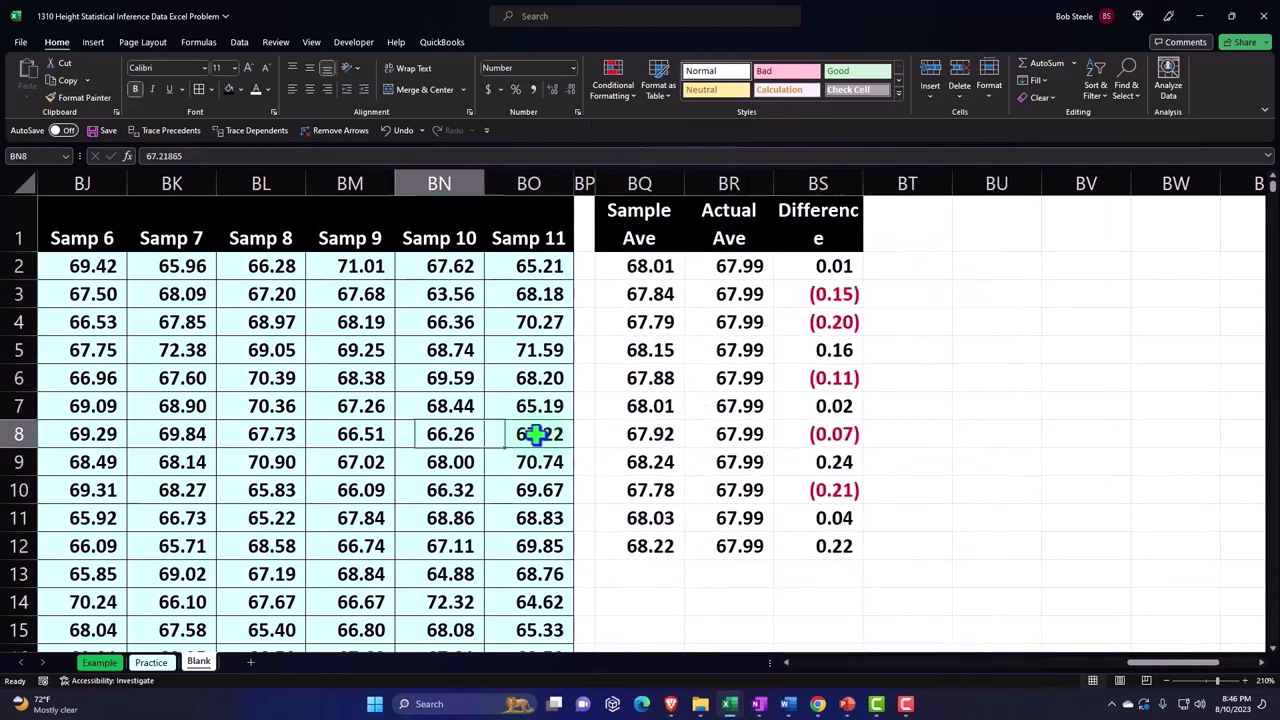
key(Left)
key(Left)
key(Left)
key(Left)
key(Left)
key(Left)
key(Left)
key(Left)
key(Left)
key(Left)
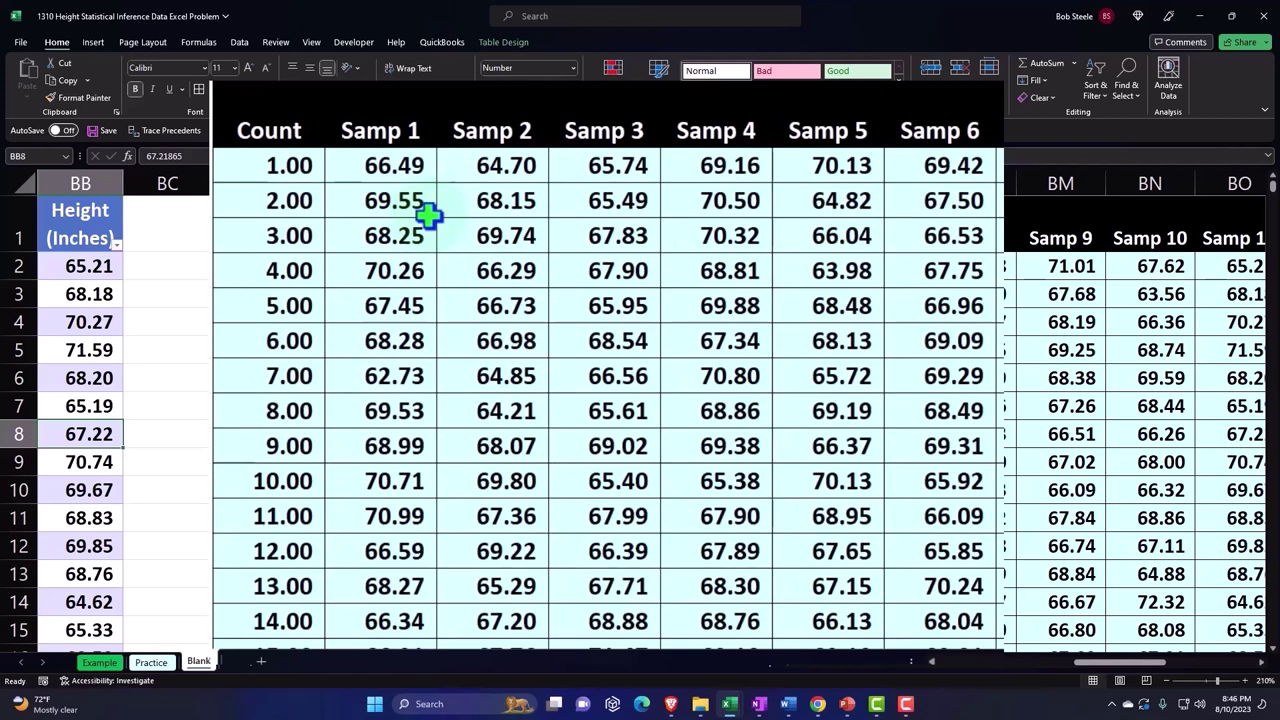
click(466, 117)
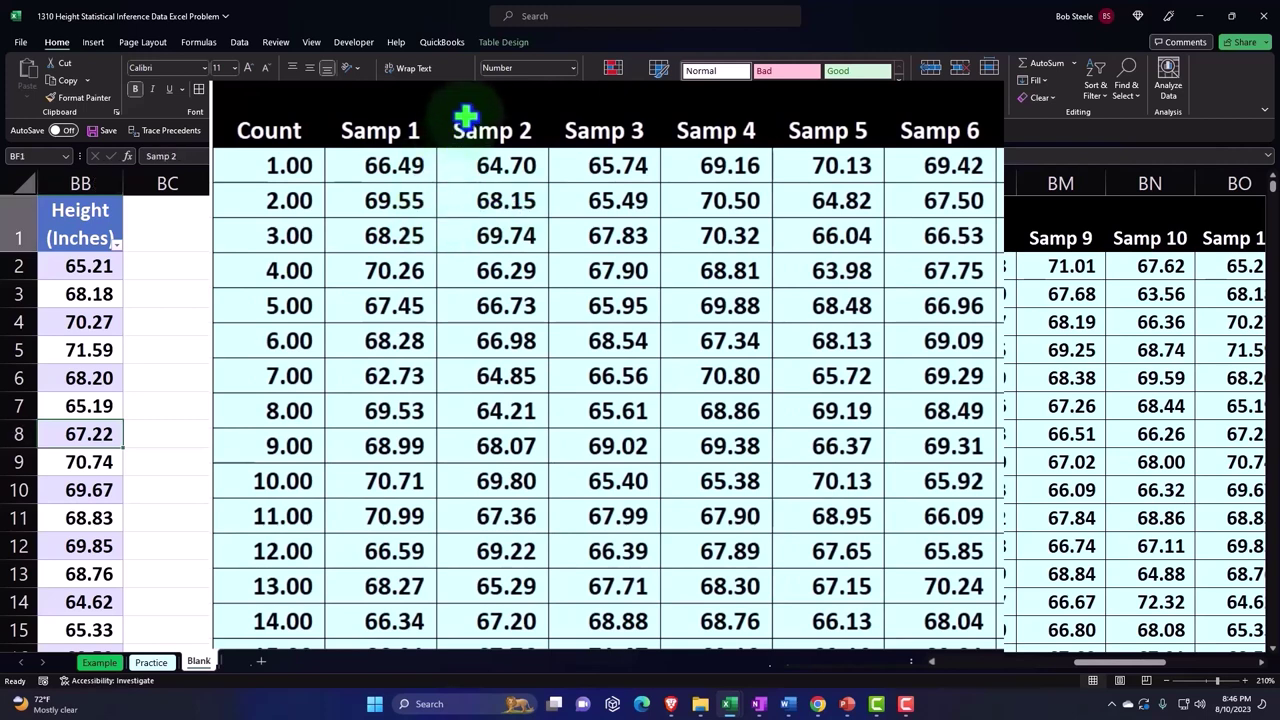
Review the sample data across the columns through Samp 11 and down the rows below the headers
key(Right)
key(Right)
key(Right)
key(Right)
key(Right)
key(Right)
key(Right)
key(Right)
key(Right)
key(Right)
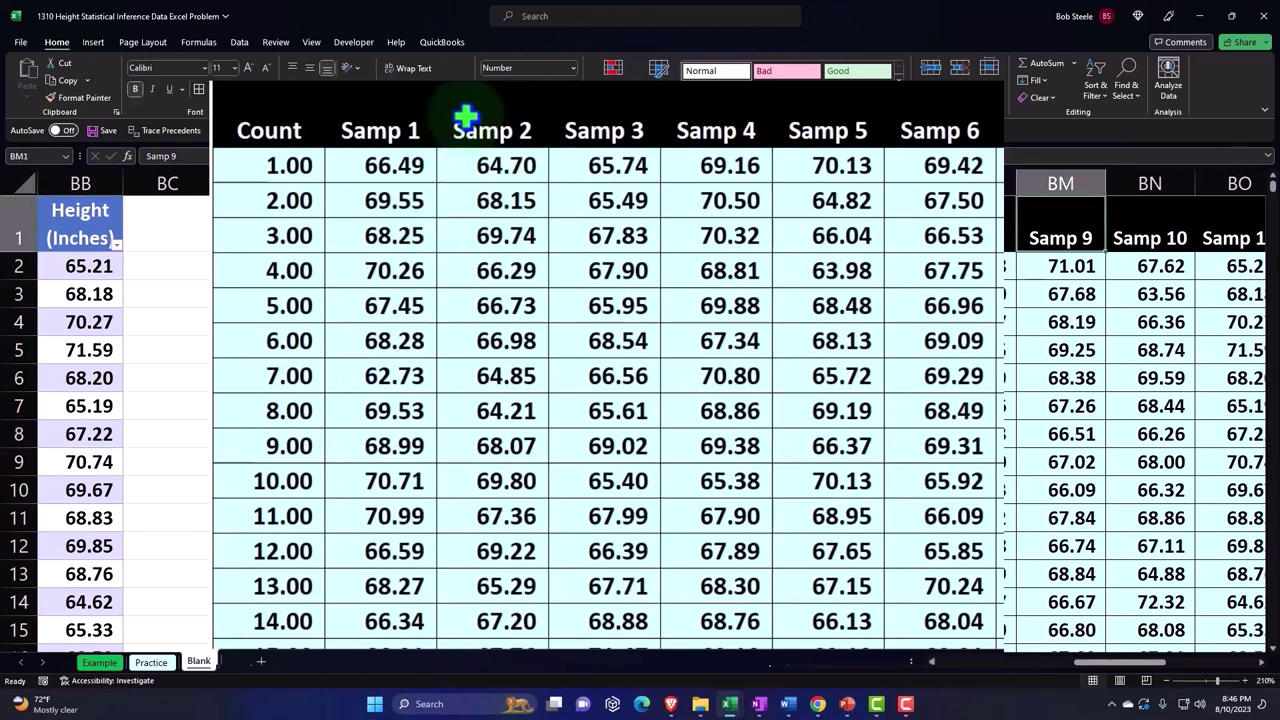
key(Left)
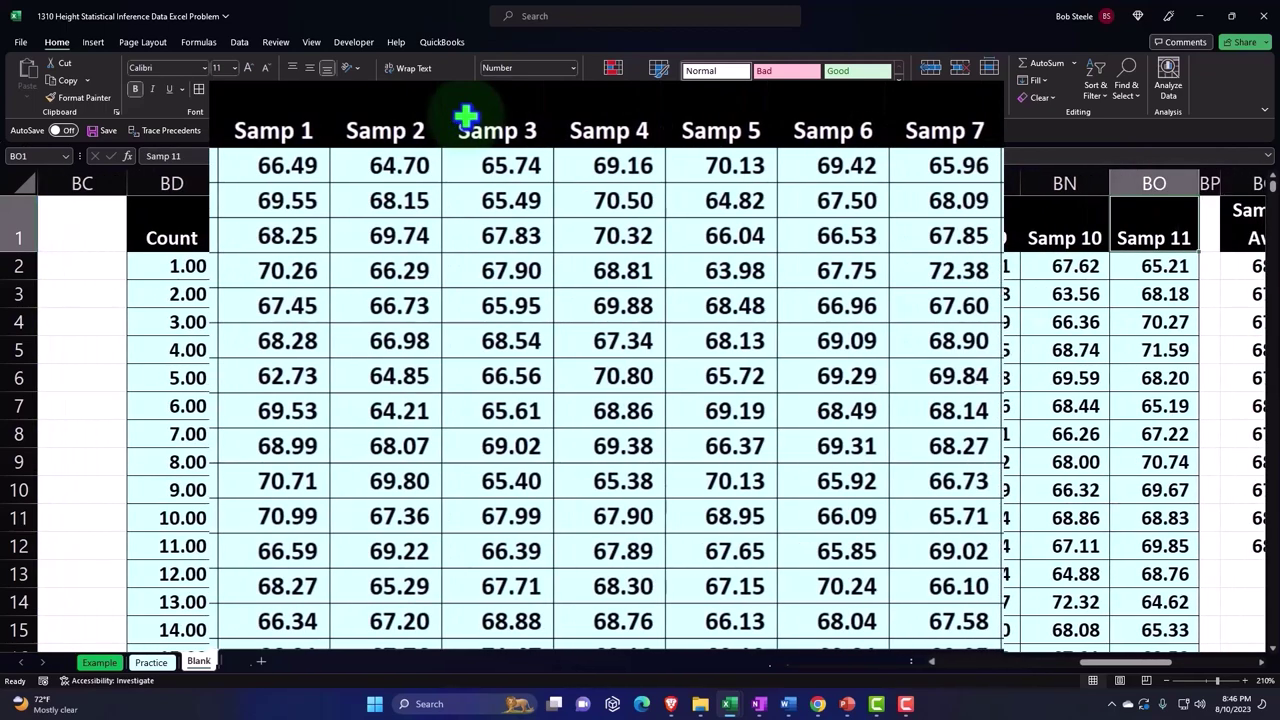
scroll(500, 230, down, 10)
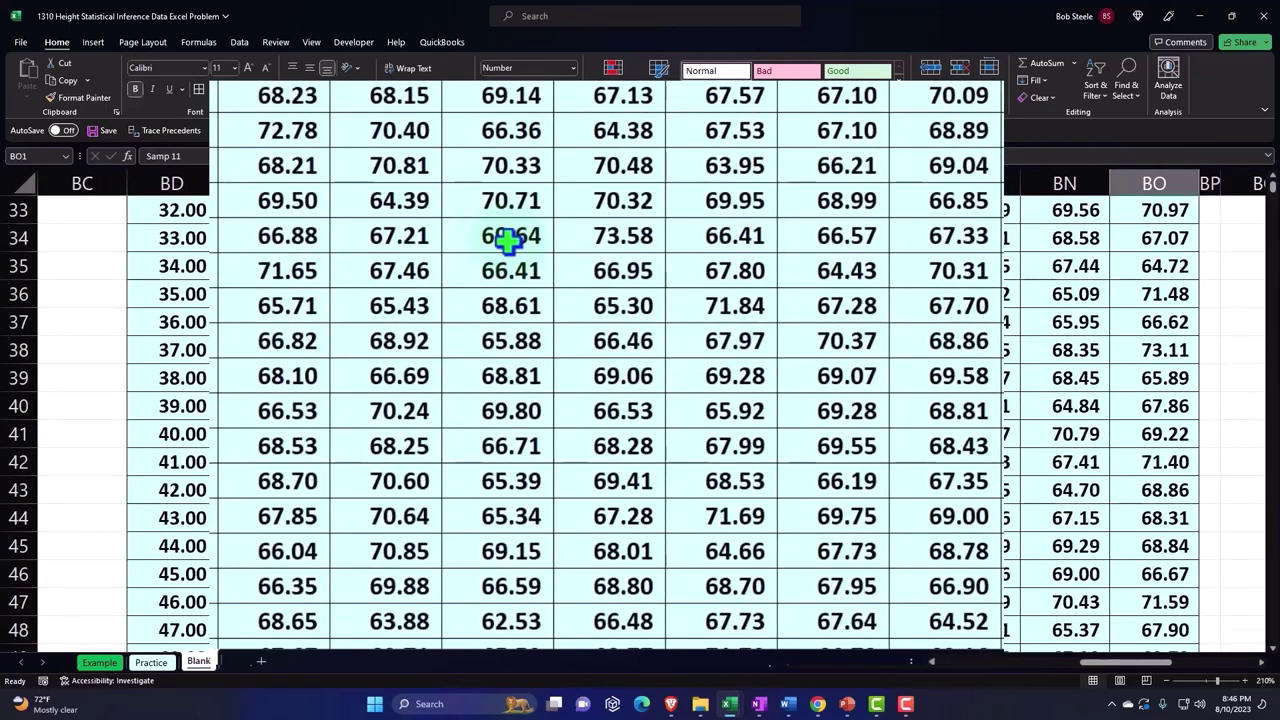
scroll(508, 240, up, 10)
Examine the Sample Ave, Actual Ave and Difference columns of the comparison table, including the second sample's average in BQ3
key(Right)
key(Right)
key(Right)
key(Right)
key(Right)
key(Right)
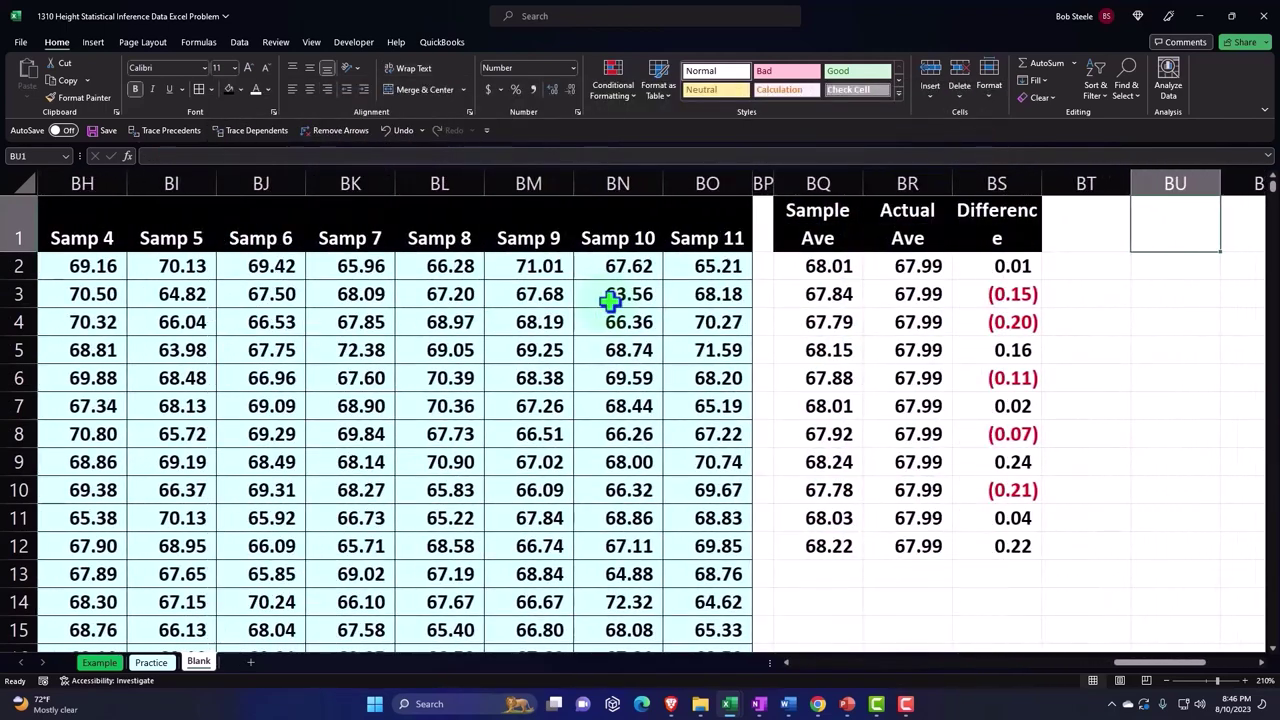
key(Left)
key(Left)
key(Left)
key(Left)
key(Left)
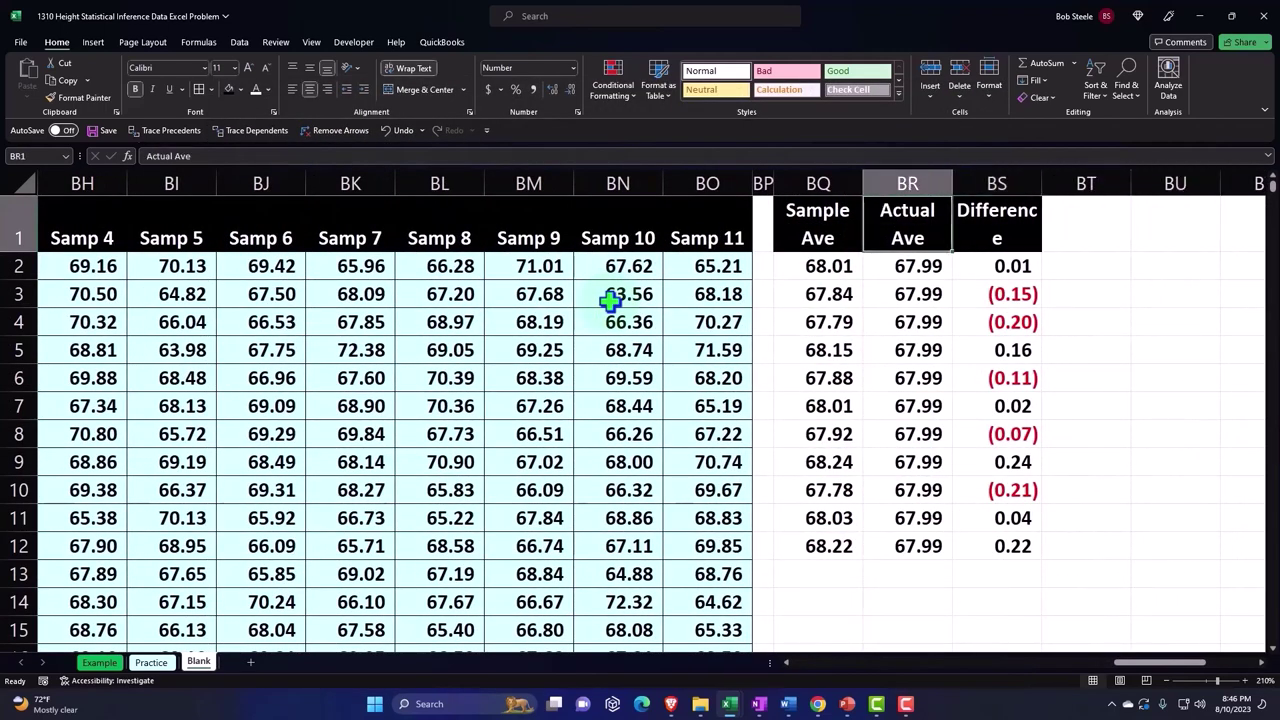
key(Down)
key(Down)
key(Right)
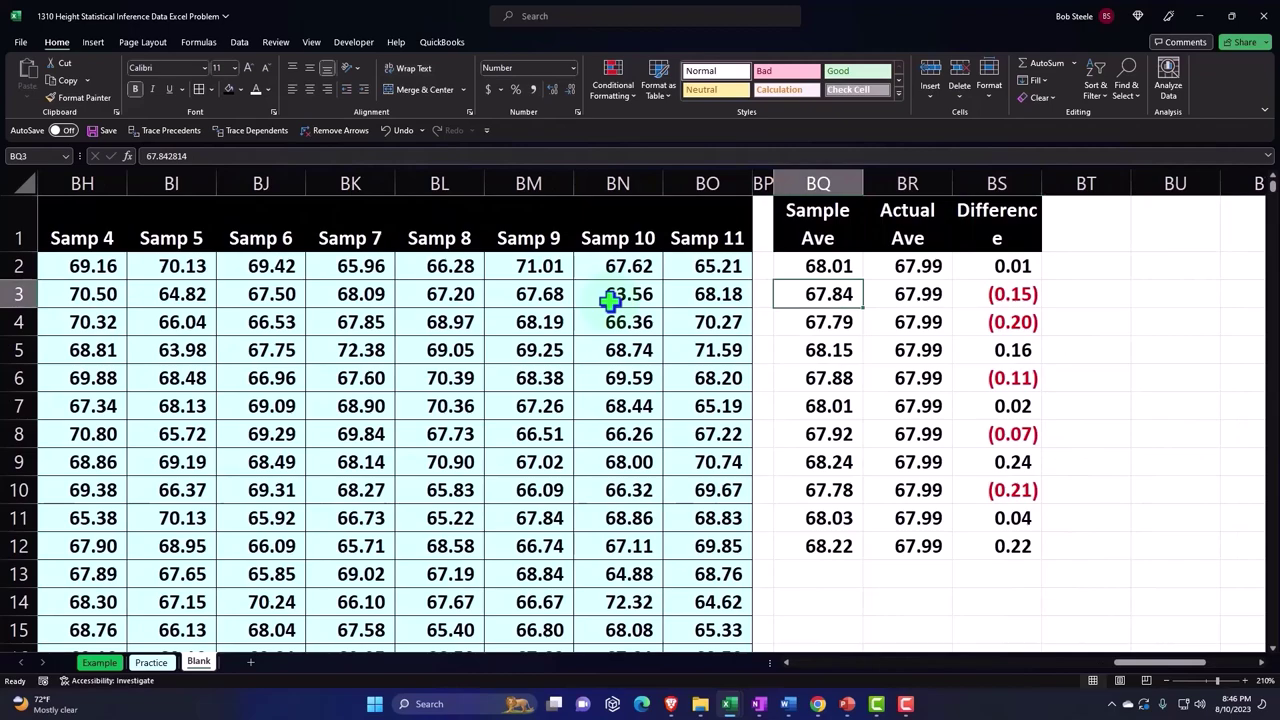